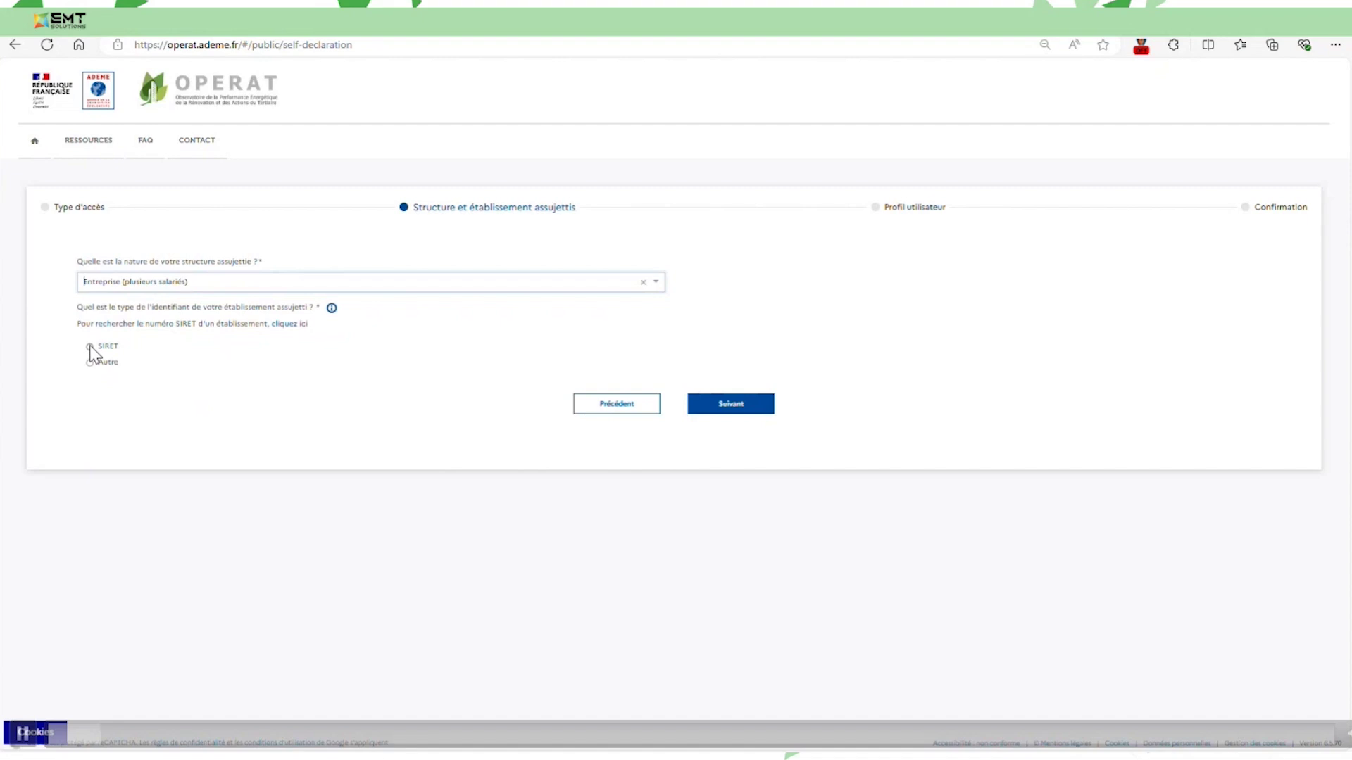
pyautogui.click(91, 348)
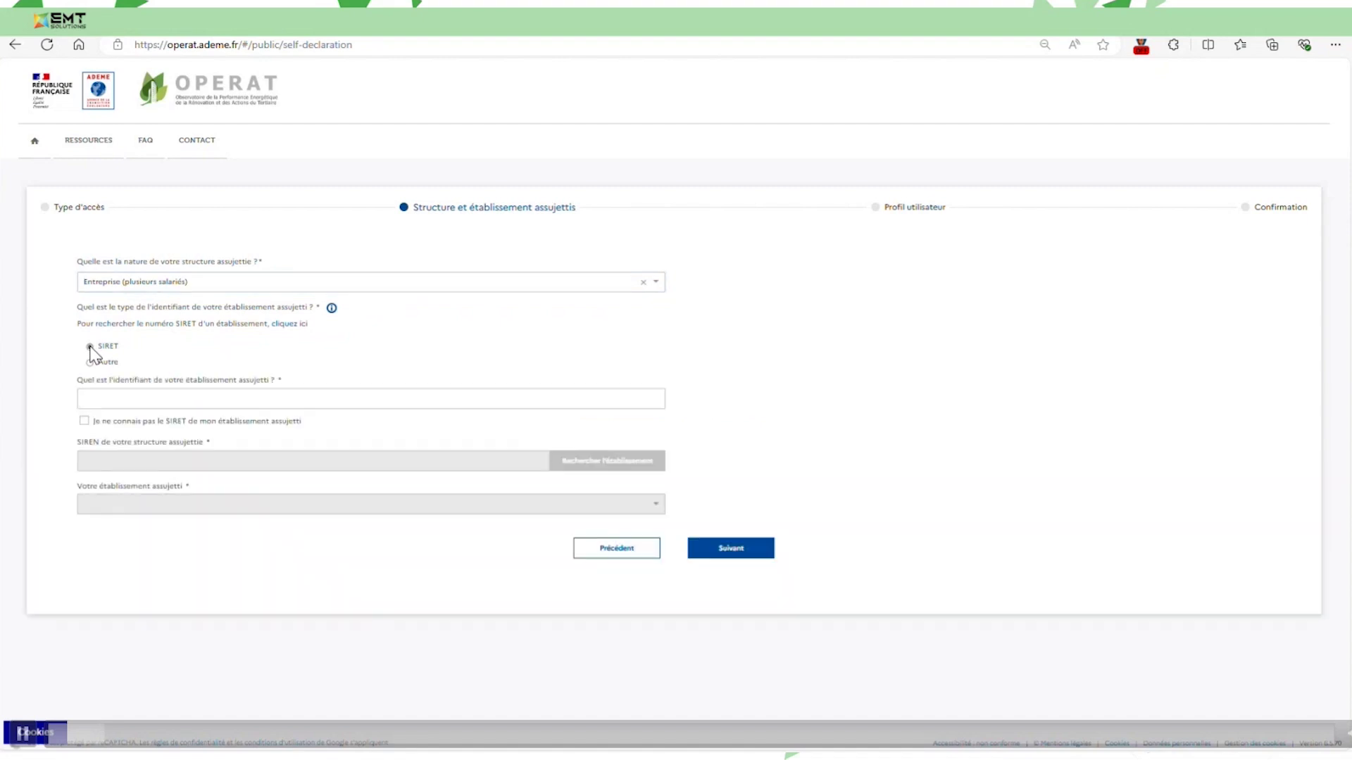
pyautogui.click(119, 400)
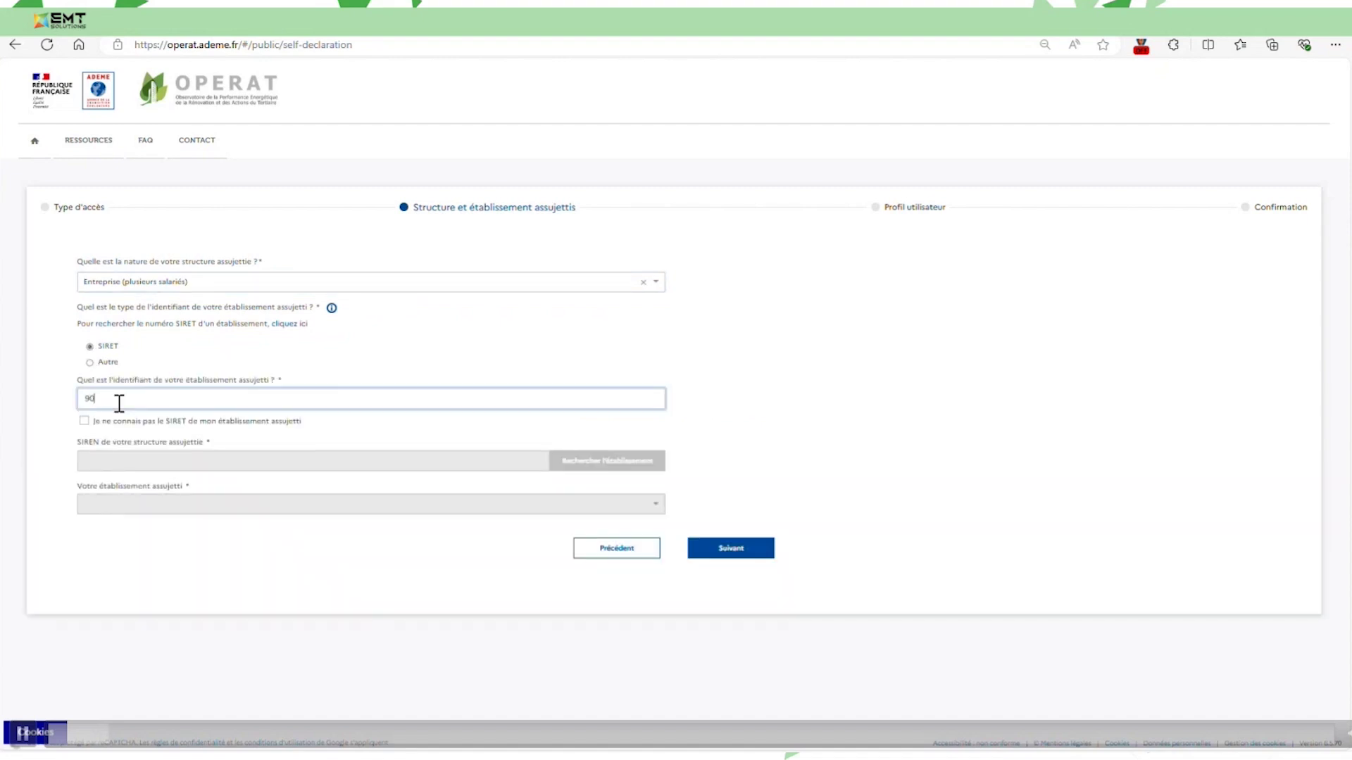
pyautogui.click(891, 411)
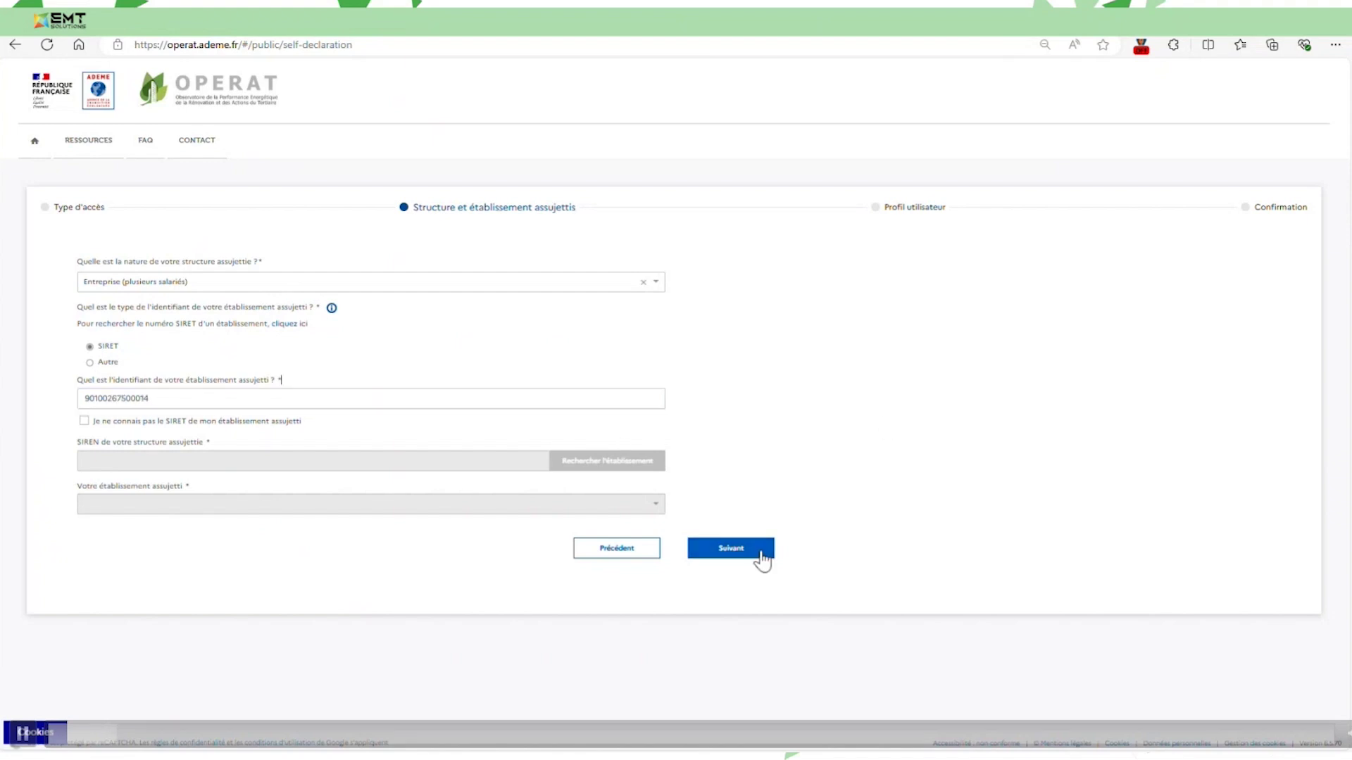
pyautogui.click(726, 556)
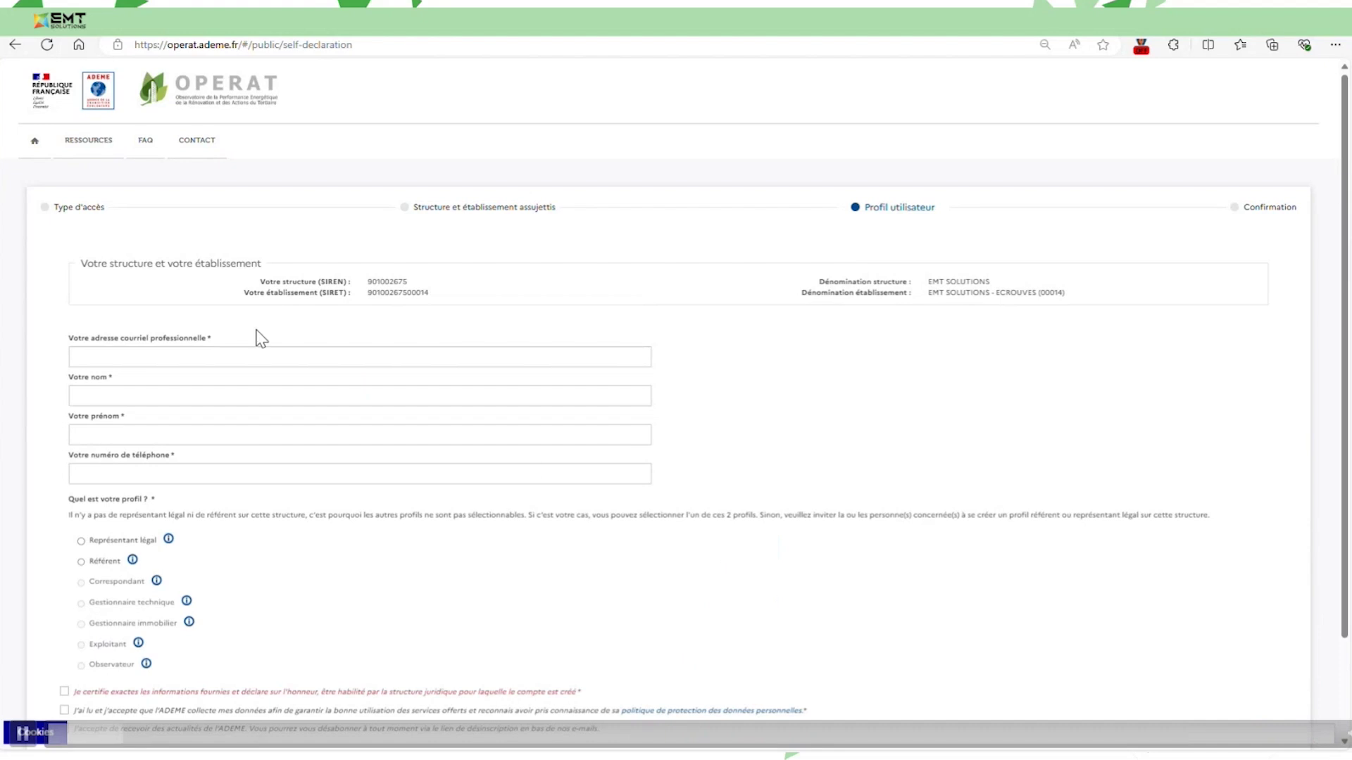
# Fill in the professional e-mail and contact details from saved entries.
pyautogui.click(312, 356)
pyautogui.write('c')
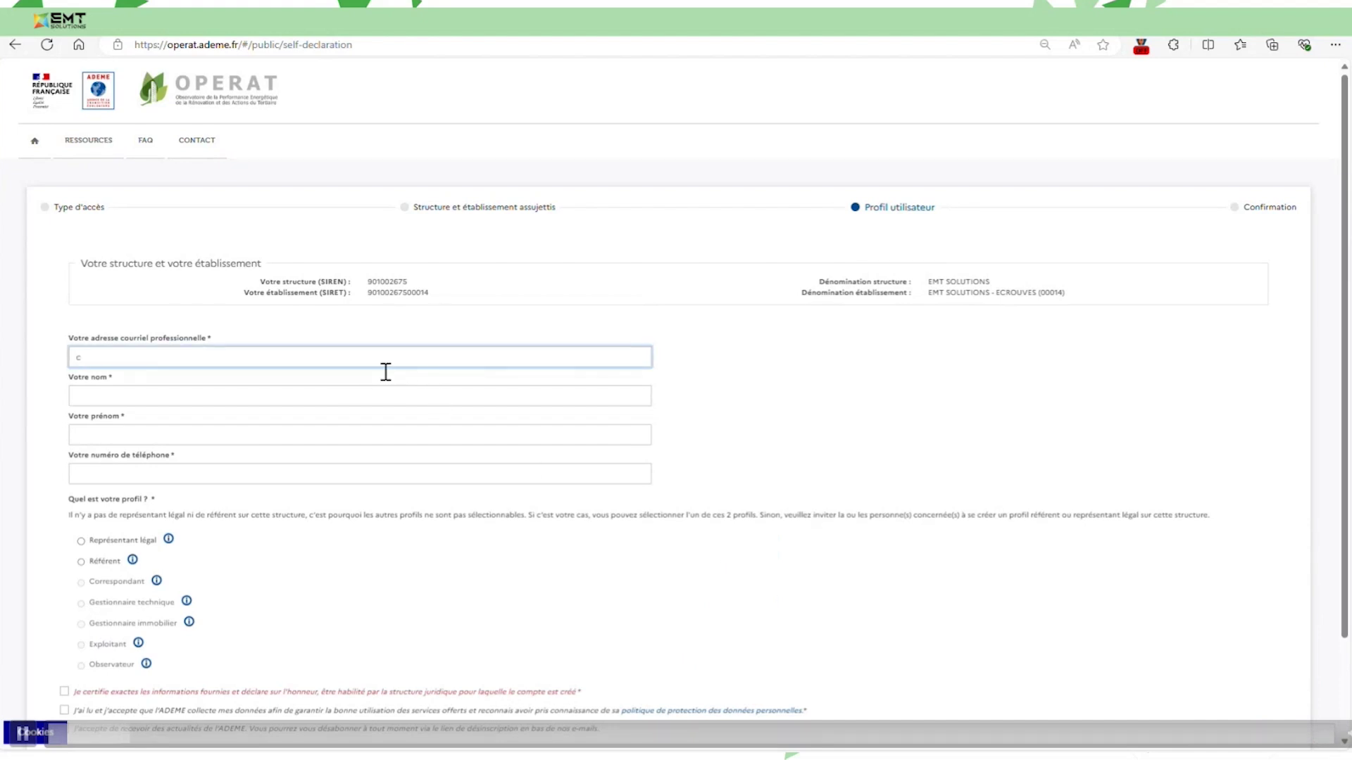
pyautogui.click(287, 435)
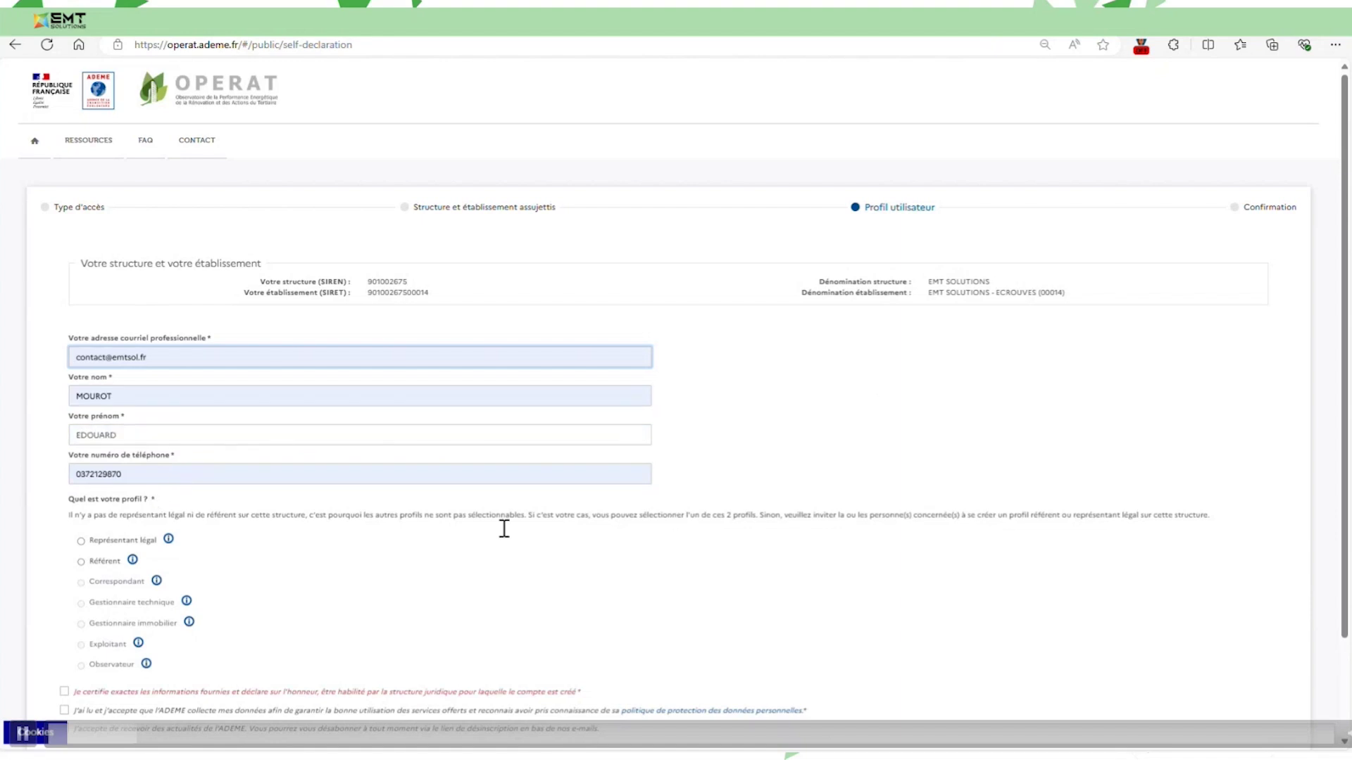
pyautogui.scroll(-1, 171, 524)
# Choose the Représentant légal profile and accept both mandatory declarations.
pyautogui.click(80, 469)
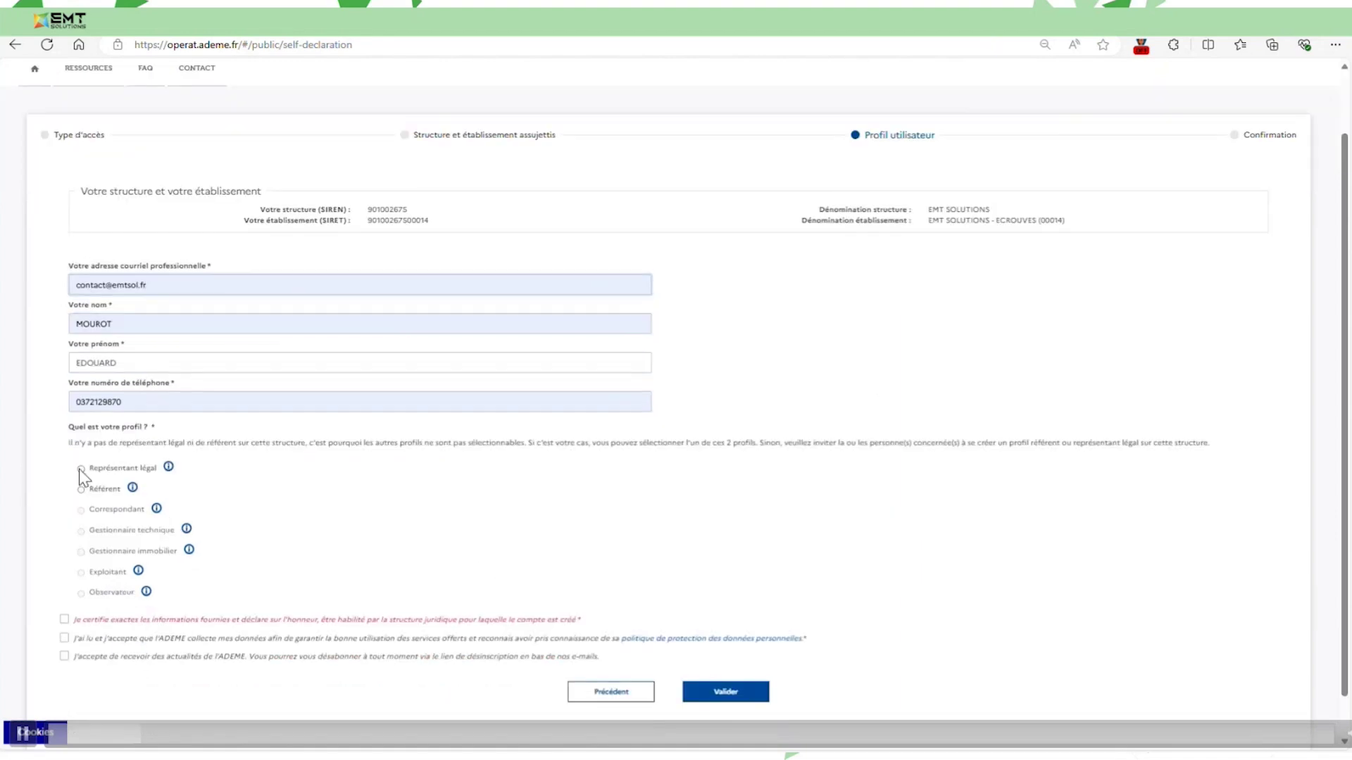
pyautogui.scroll(-1, 464, 535)
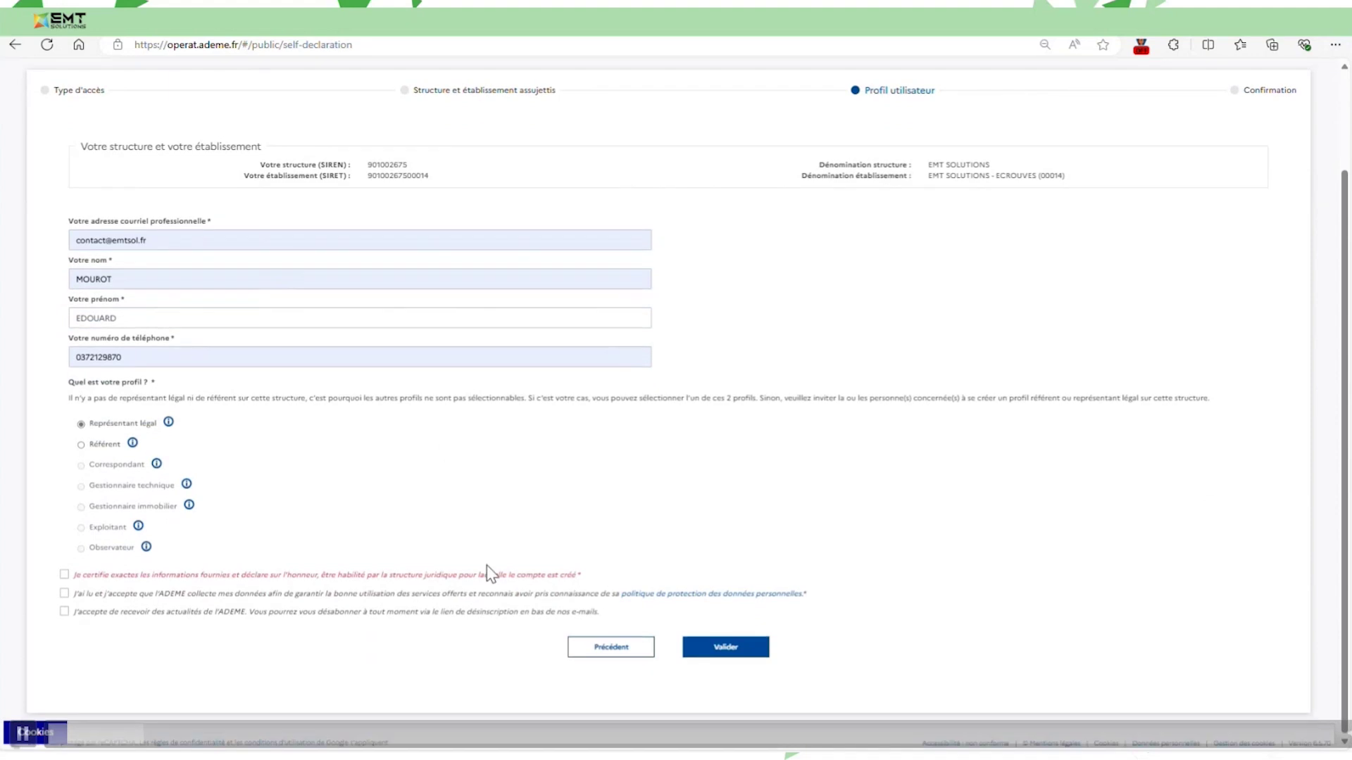
pyautogui.click(201, 578)
pyautogui.click(172, 593)
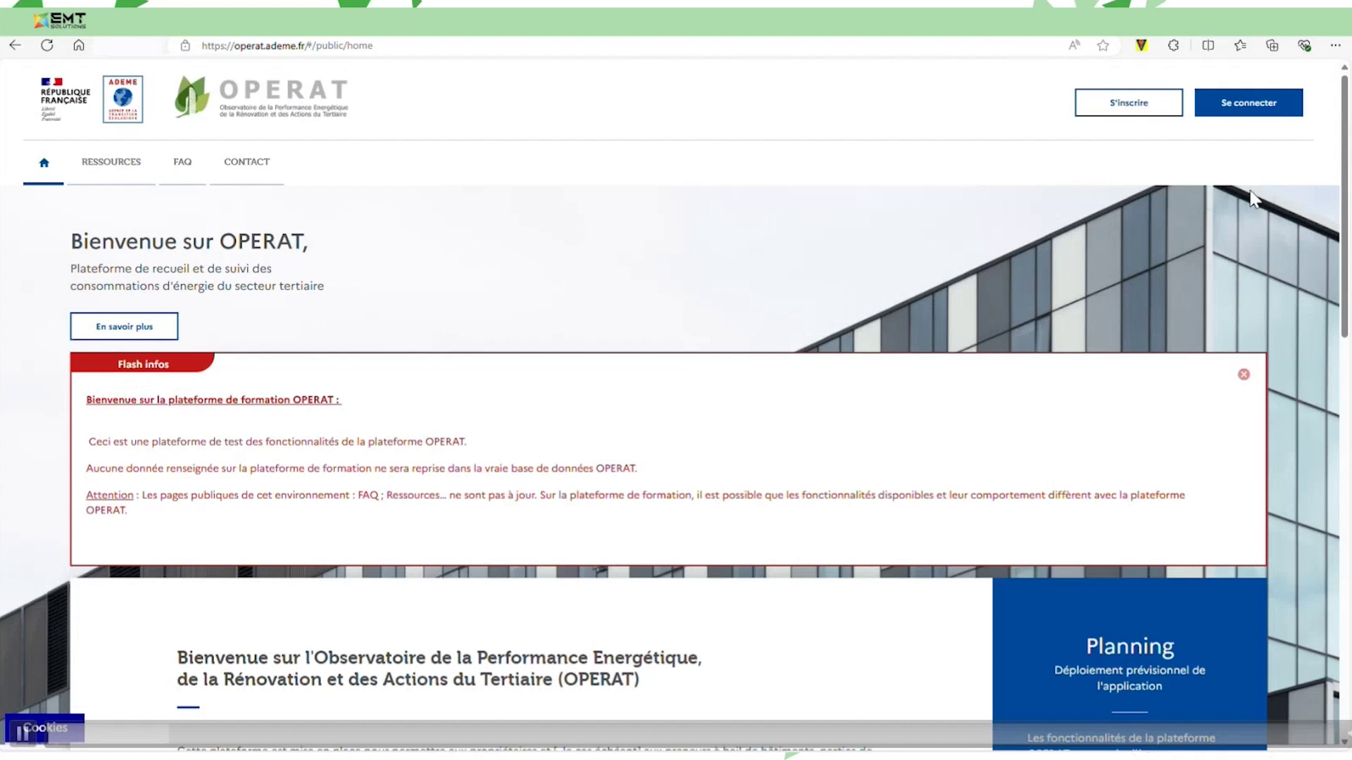
# Sign in with the autofilled account e-mail and the account password.
pyautogui.click(1203, 105)
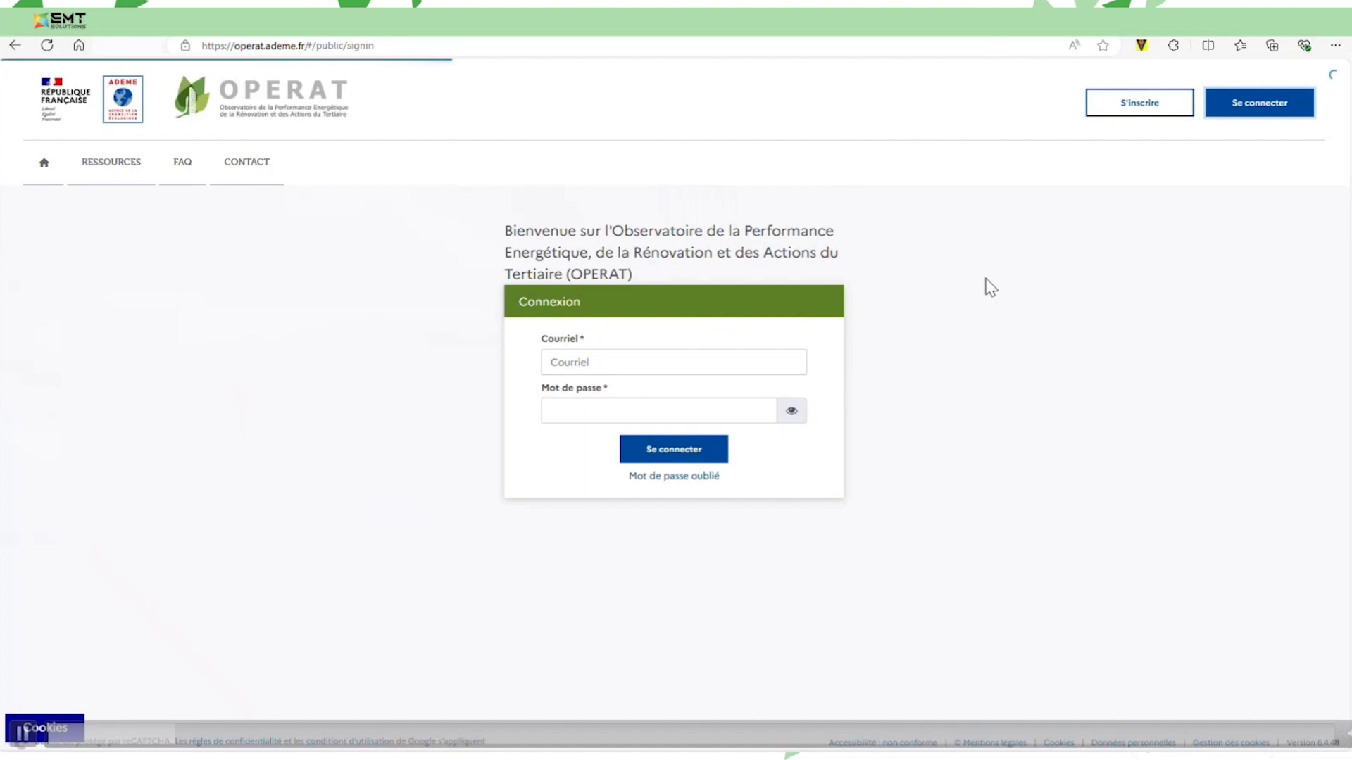
pyautogui.click(662, 421)
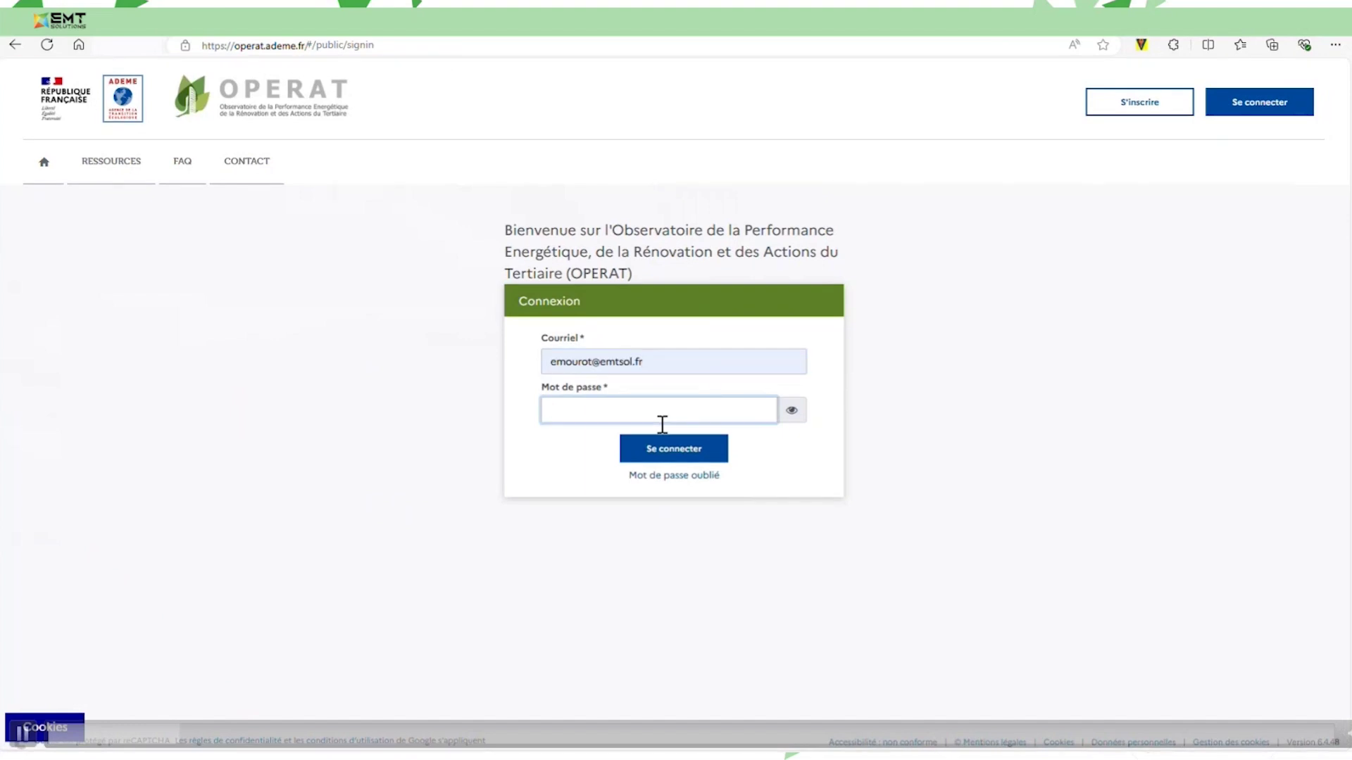
pyautogui.write('••••••••••')
pyautogui.press('Return')
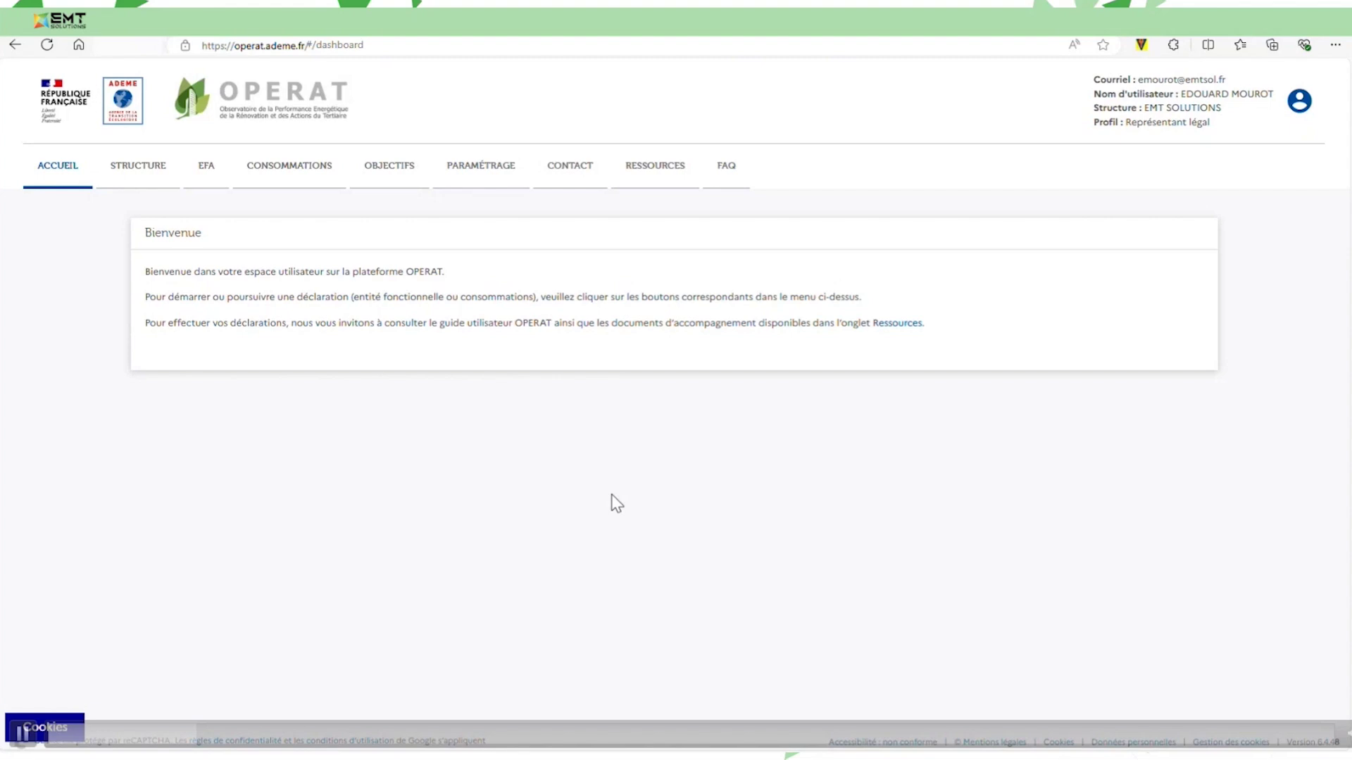
# Open the Structure page, start adding an establishment with NIC 00011, then cancel it.
pyautogui.click(167, 174)
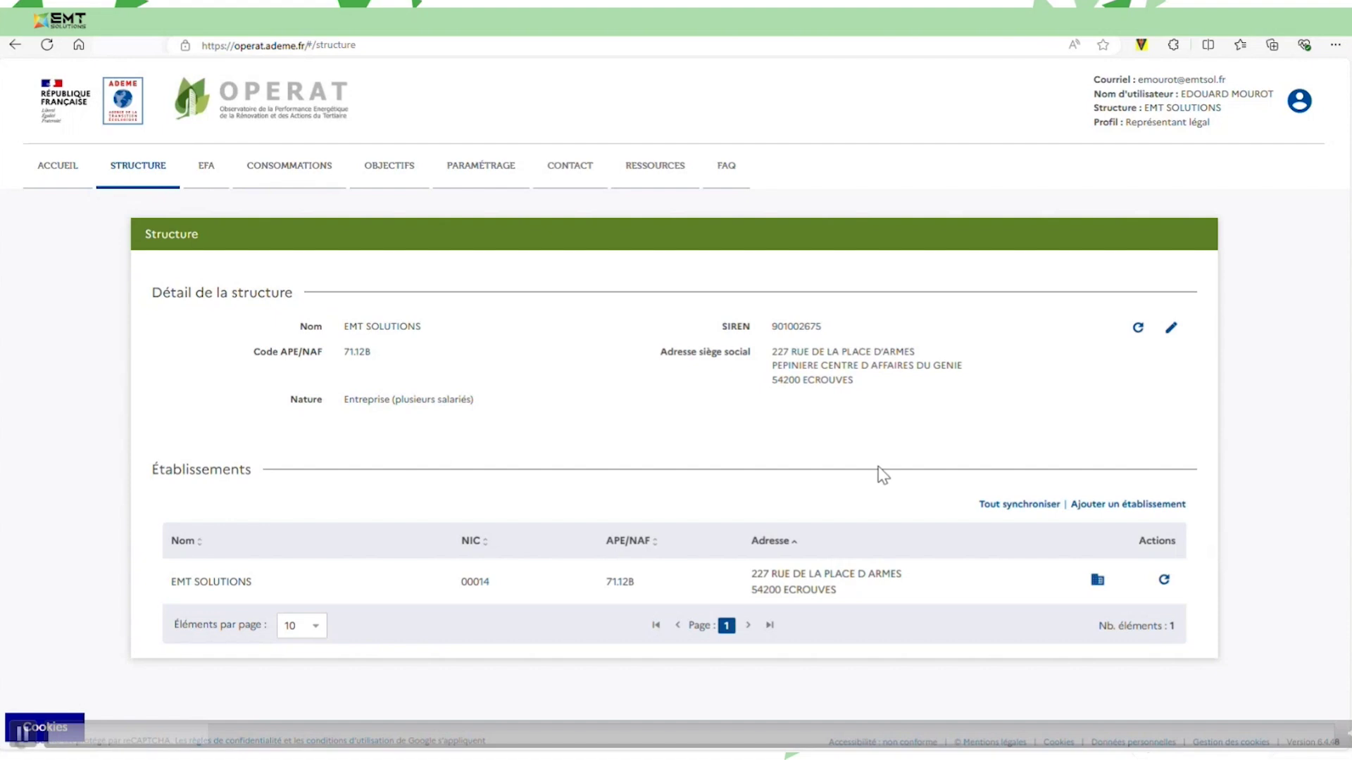
pyautogui.click(1129, 506)
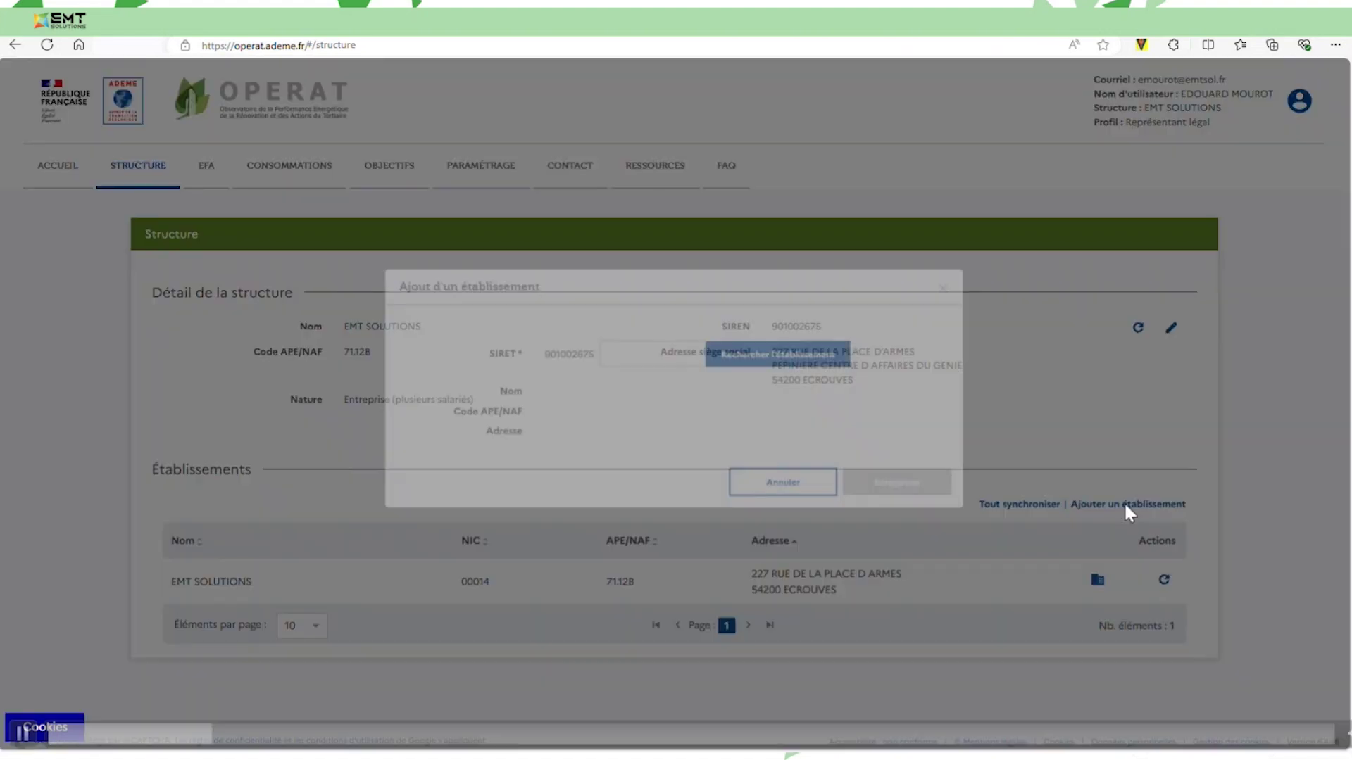
pyautogui.click(691, 374)
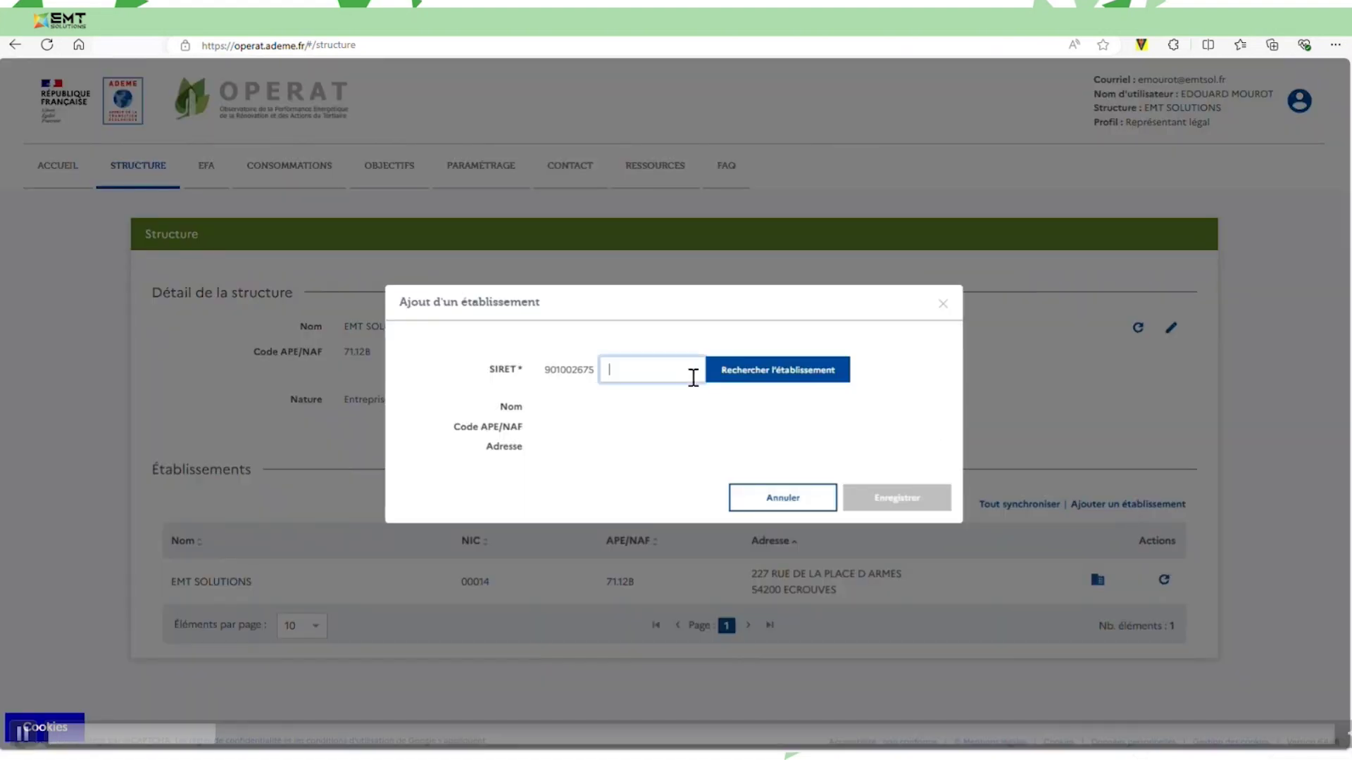
pyautogui.write('00011')
pyautogui.click(798, 500)
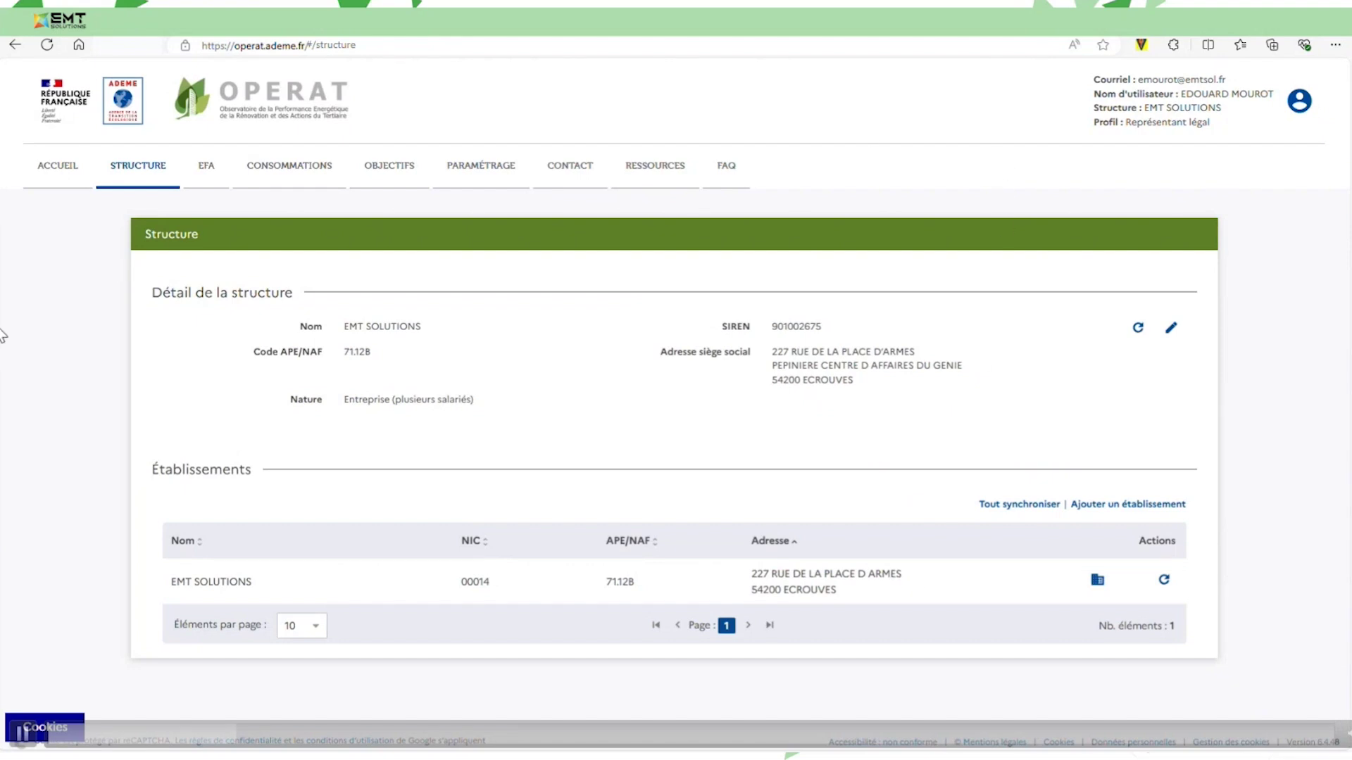
# Choose 'Déclaration d'une Entité Fonctionnelle Assujettie' from the EFA menu.
pyautogui.click(218, 175)
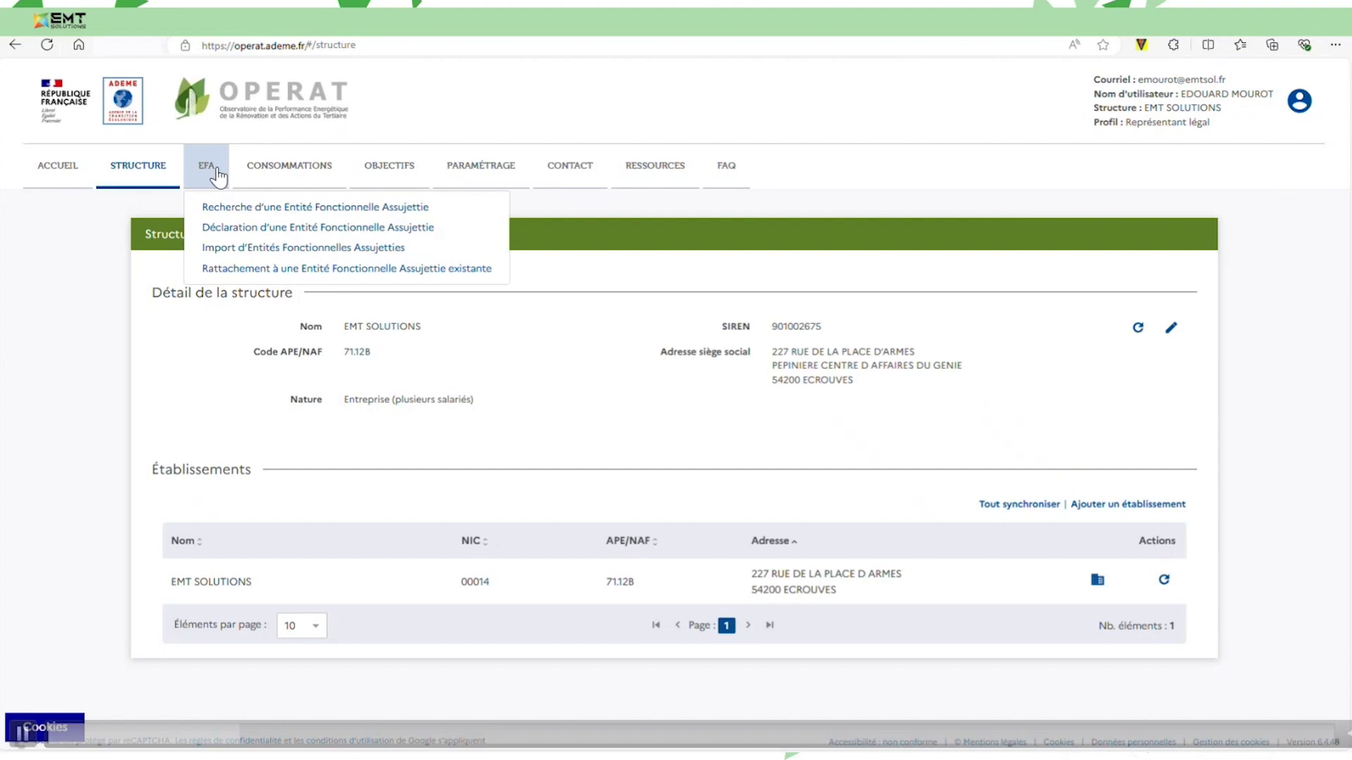
pyautogui.click(235, 231)
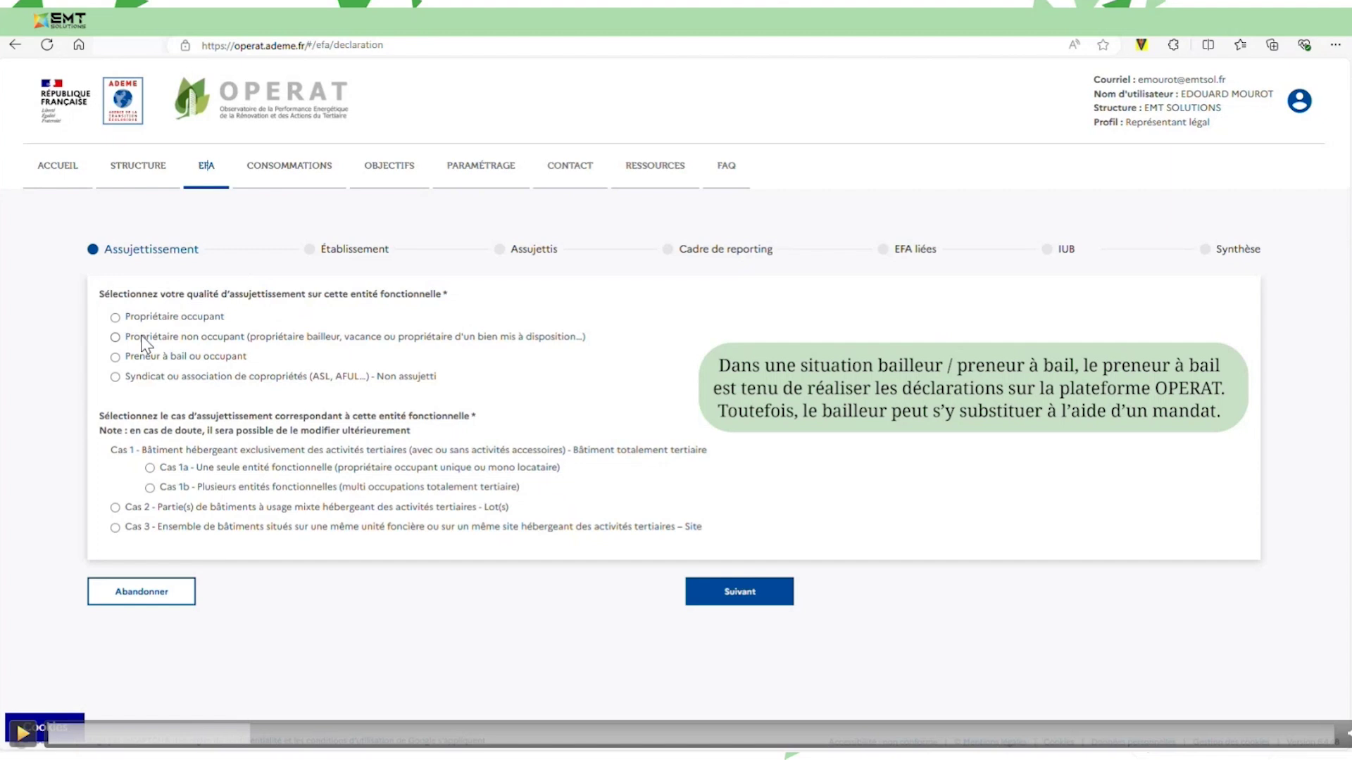
# Apply Propriétaire occupant, Cas 1a and the listed establishment, reaching the Assujettis step.
pyautogui.press('space')
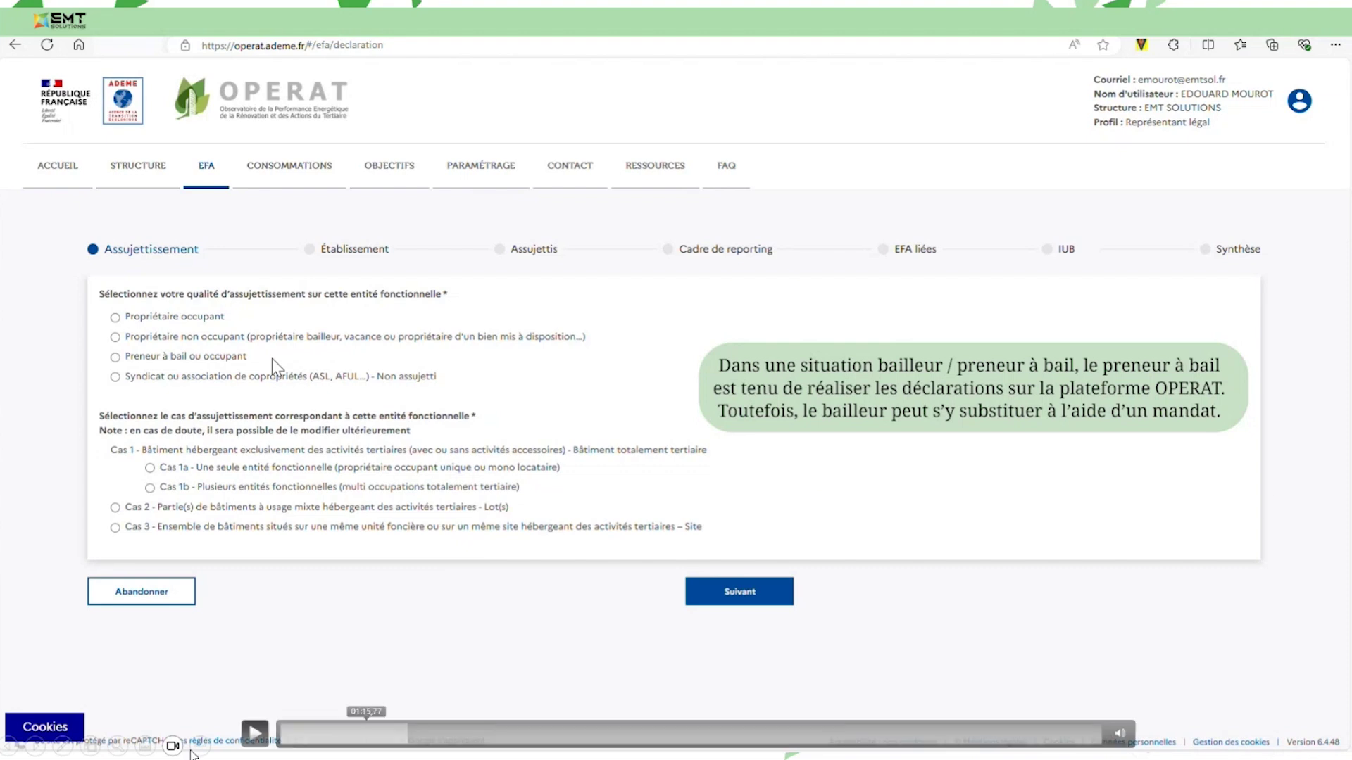
pyautogui.click(255, 732)
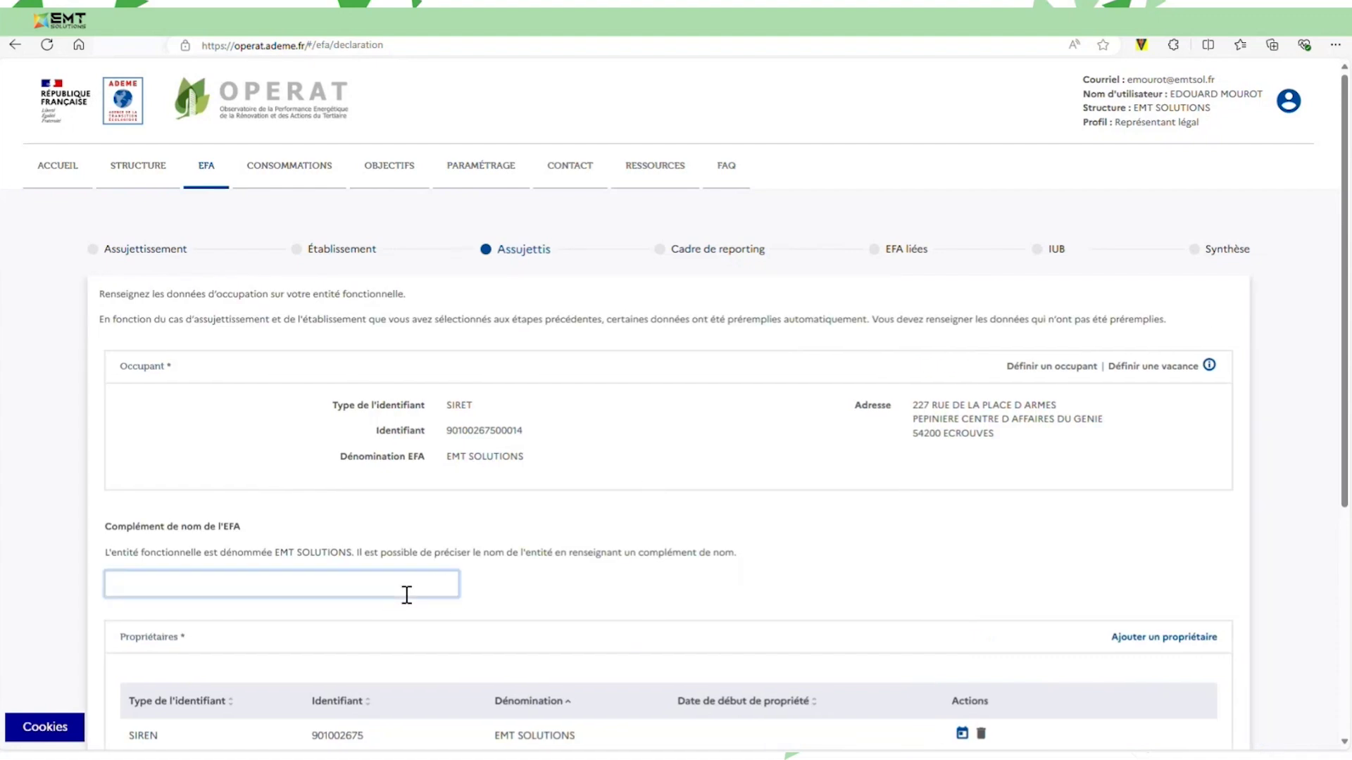
# Name the EFA 'Batiment' and replace the disallowed name-complement characters with '1'.
pyautogui.write('Batiment')
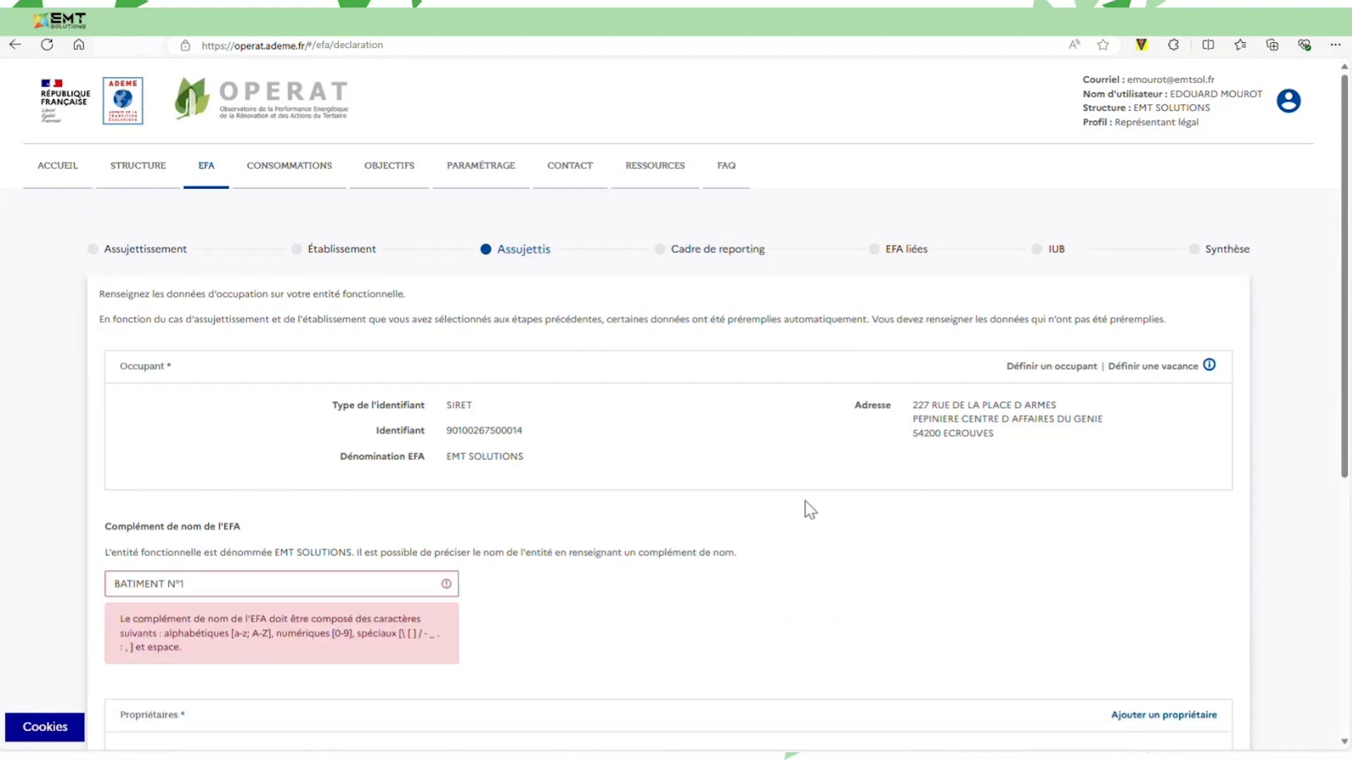
pyautogui.scroll(-1, 386, 560)
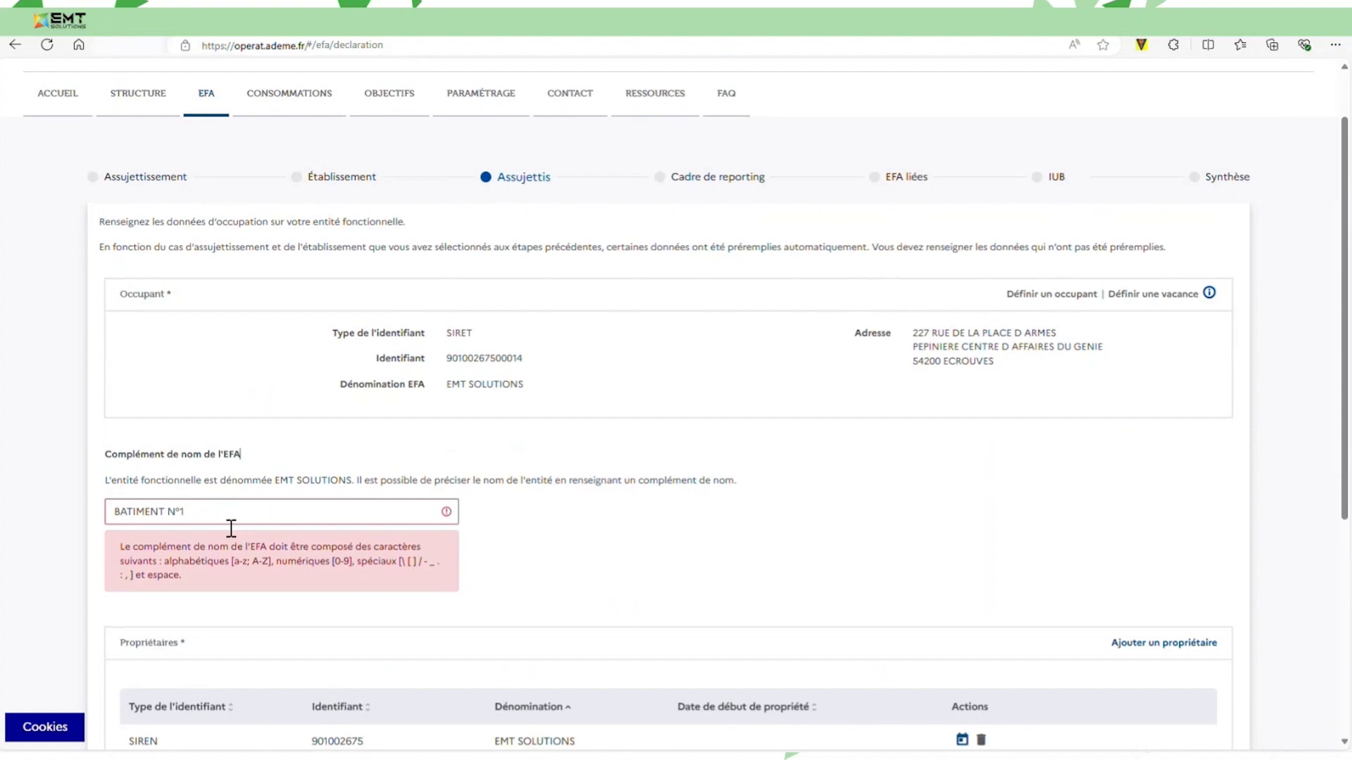
pyautogui.click(191, 522)
pyautogui.press('BackSpace')
pyautogui.press('BackSpace')
pyautogui.press('BackSpace')
pyautogui.write('1')
pyautogui.scroll(-1, 653, 538)
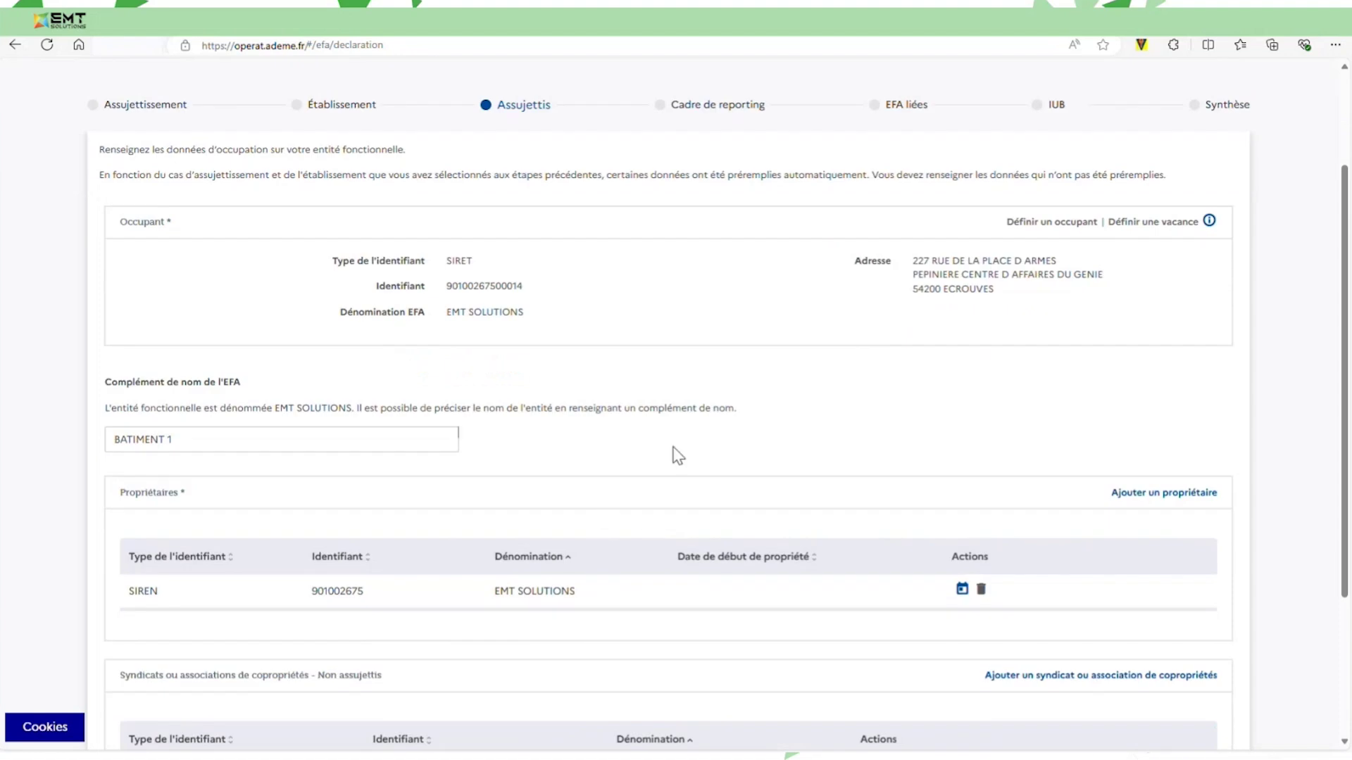
pyautogui.scroll(-1, 678, 456)
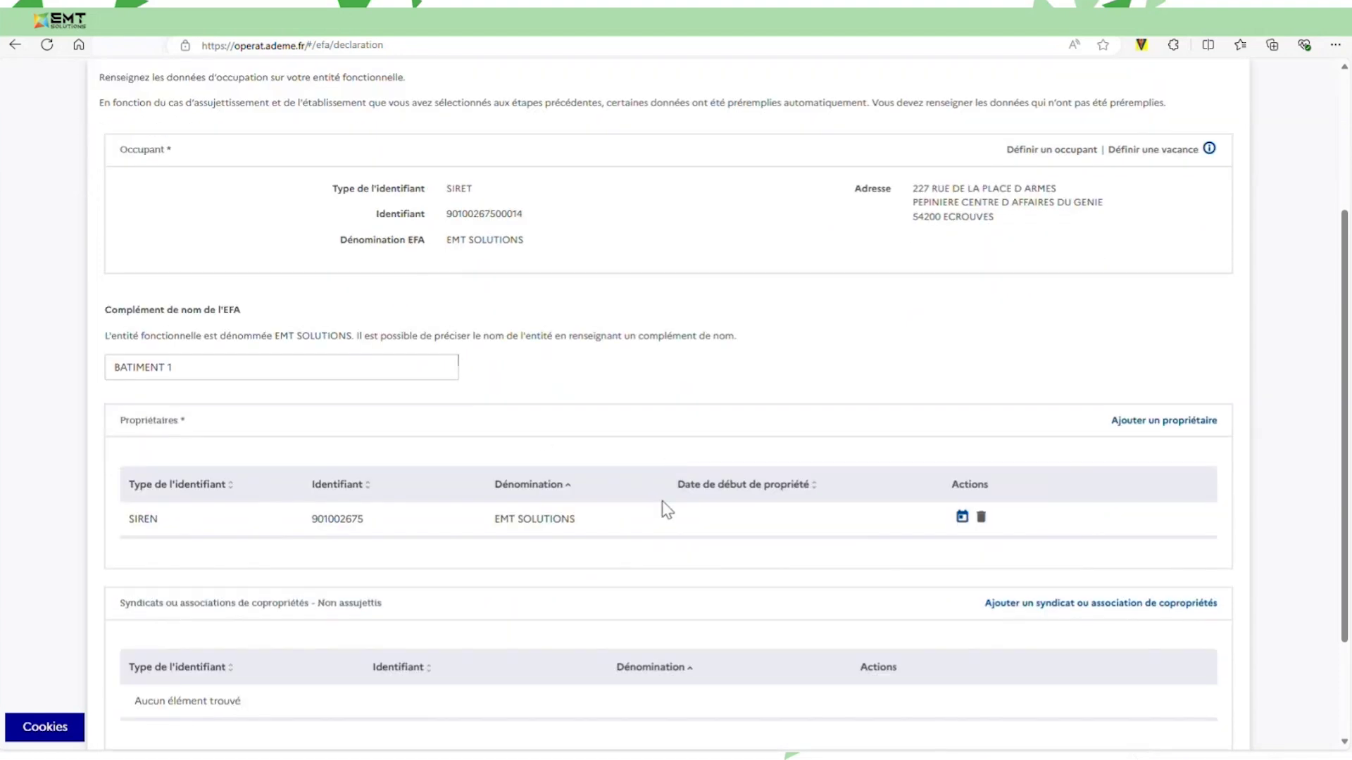
pyautogui.scroll(-1, 770, 513)
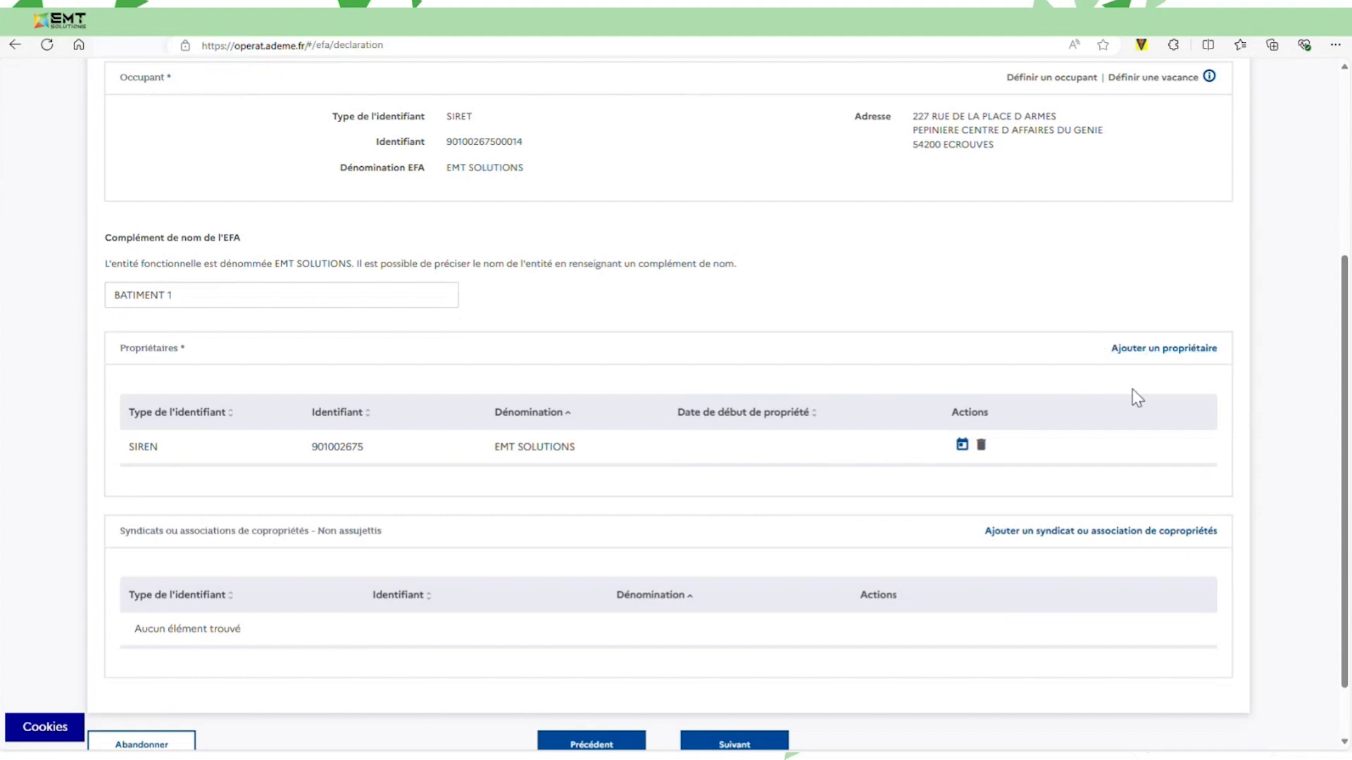
pyautogui.scroll(-1, 1147, 502)
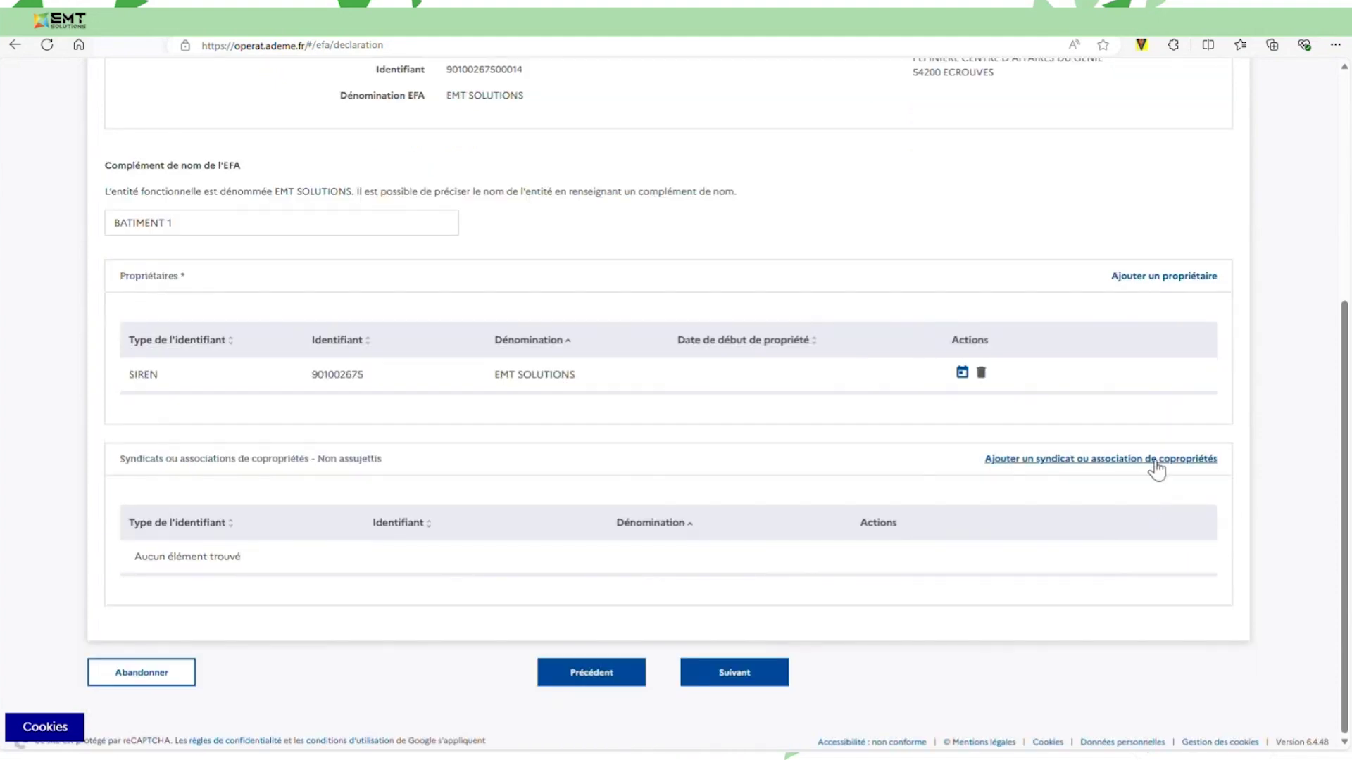
pyautogui.click(755, 673)
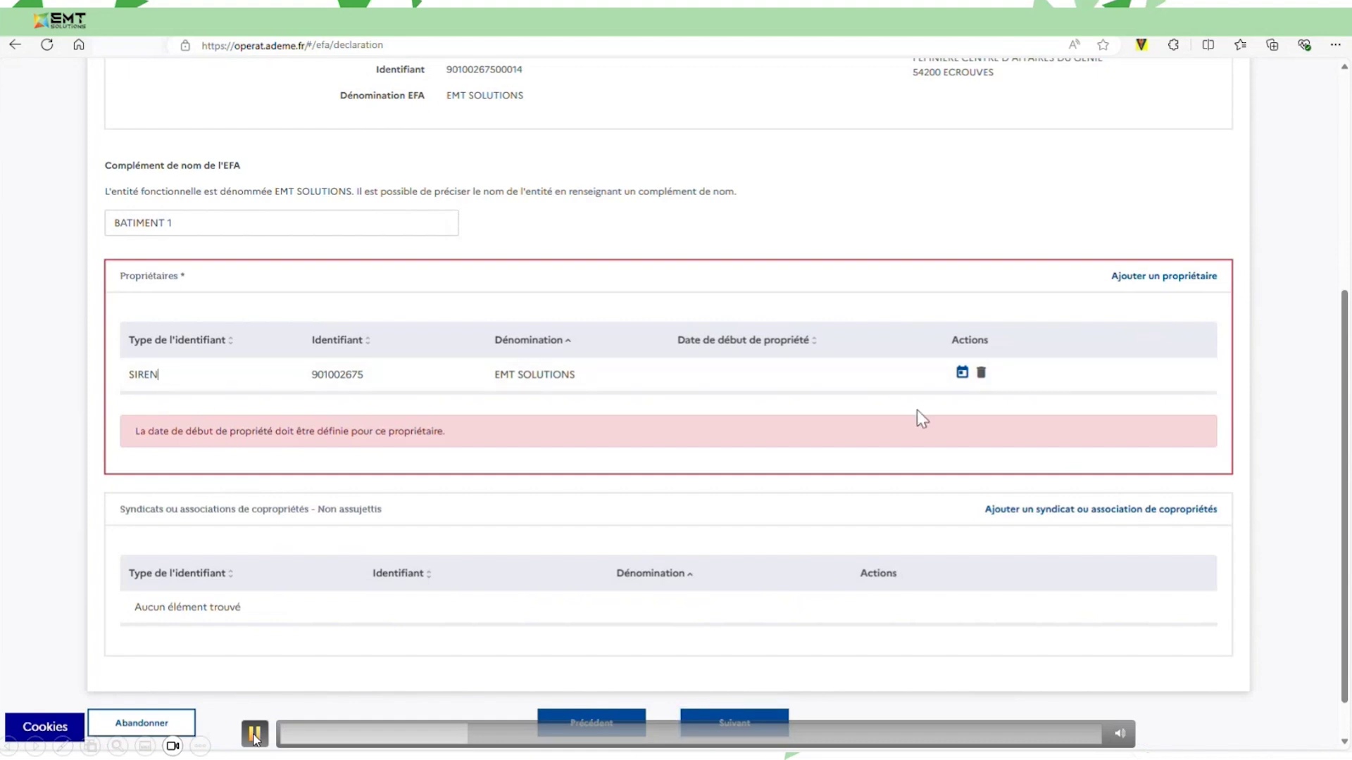
# Record 01/01/2010 as the owner's ownership start date and continue to the reporting step.
pyautogui.click(962, 371)
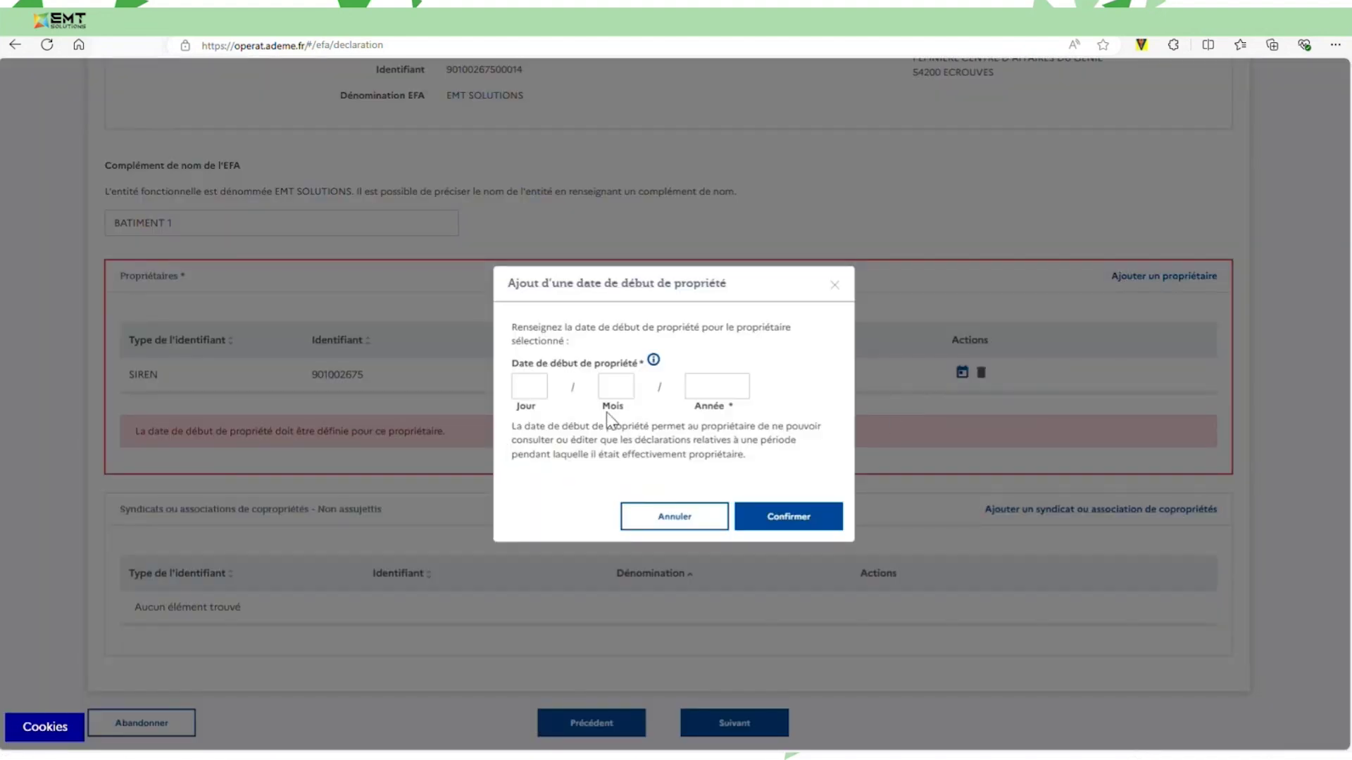
pyautogui.click(543, 394)
pyautogui.write('01')
pyautogui.click(632, 394)
pyautogui.write('01')
pyautogui.click(728, 392)
pyautogui.write('2010')
pyautogui.click(778, 508)
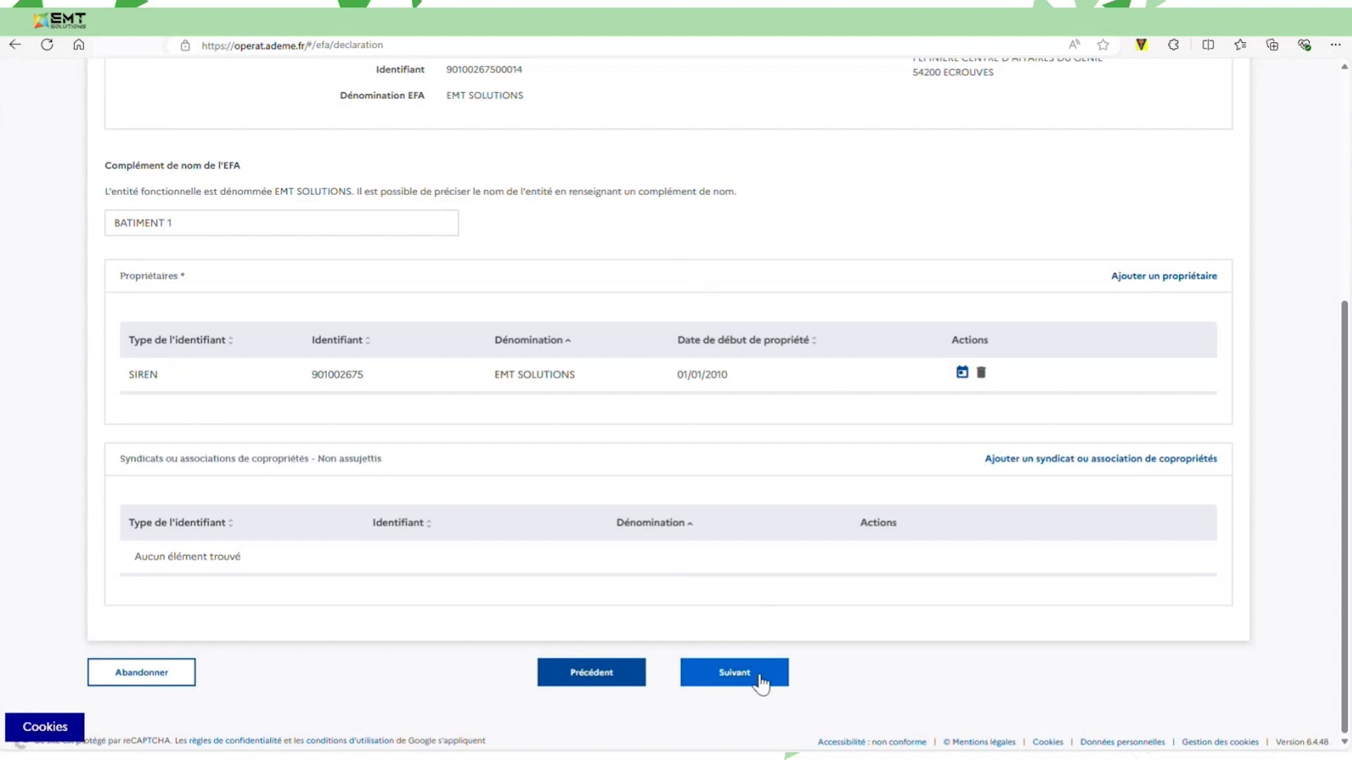
pyautogui.click(760, 681)
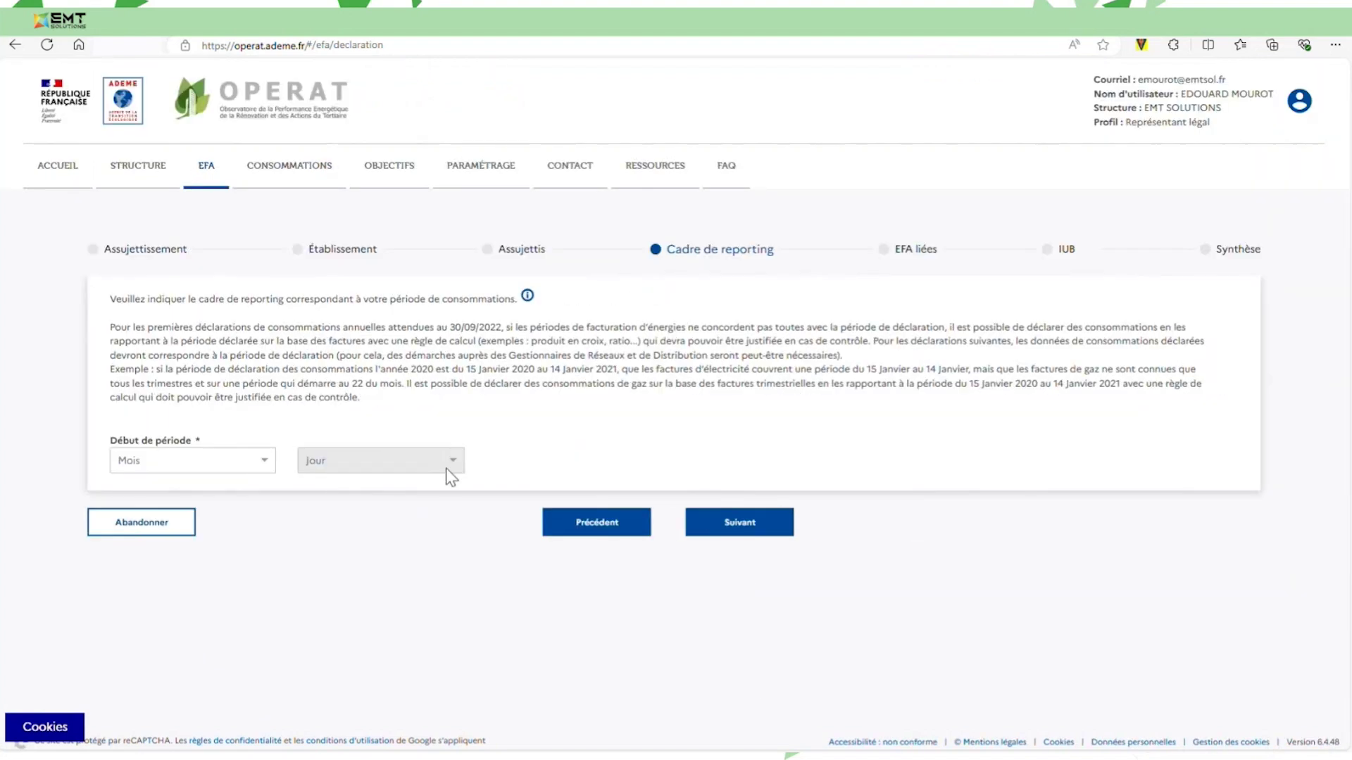
# Set the reporting period start to 01 Janvier and continue to the EFA liées step.
pyautogui.click(275, 470)
pyautogui.click(218, 487)
pyautogui.click(339, 468)
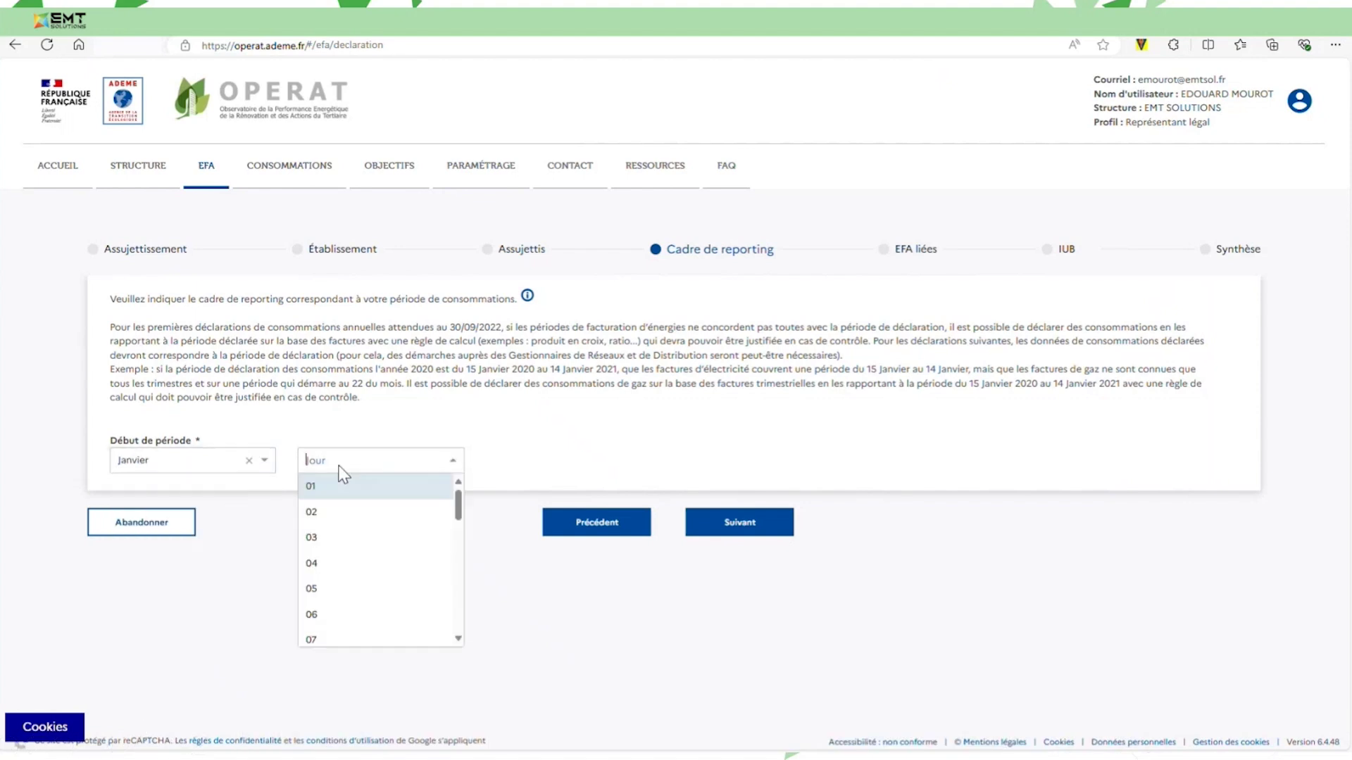
pyautogui.click(323, 491)
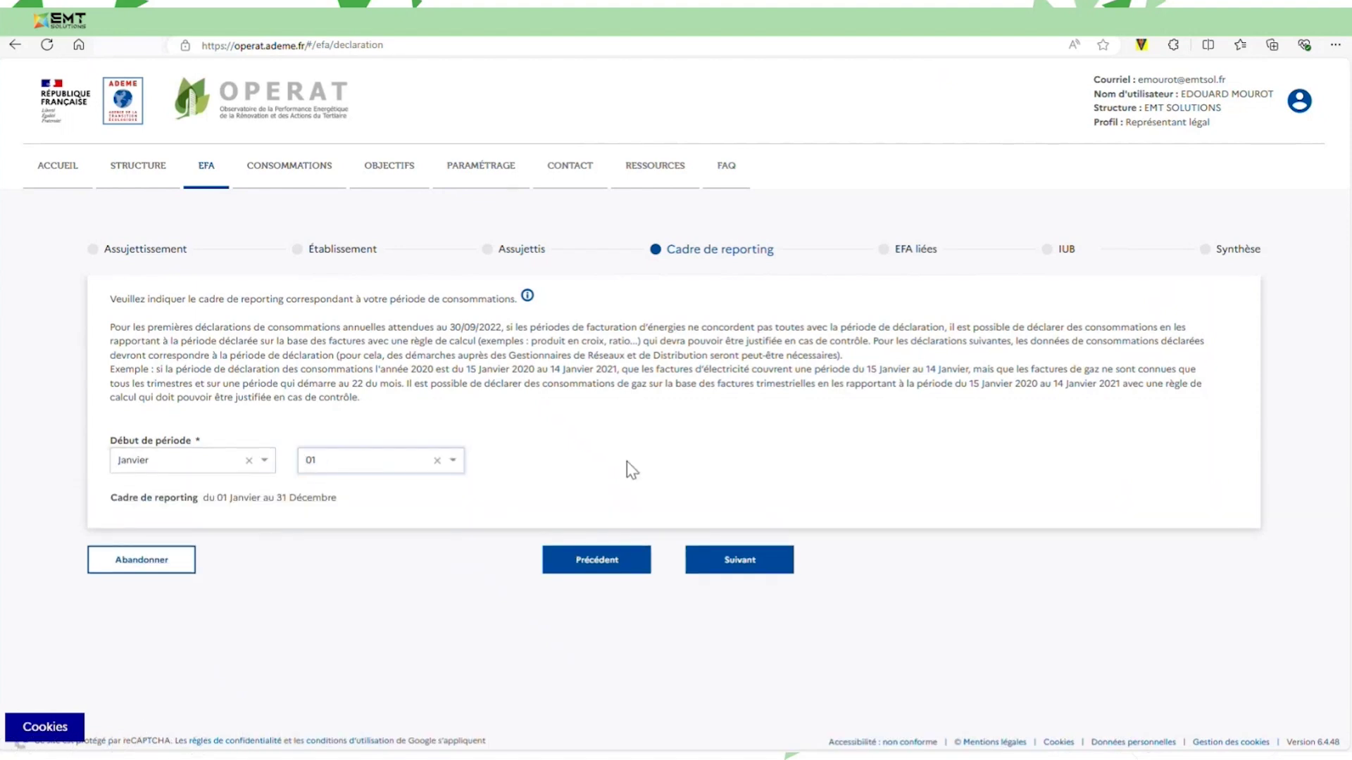
pyautogui.click(748, 563)
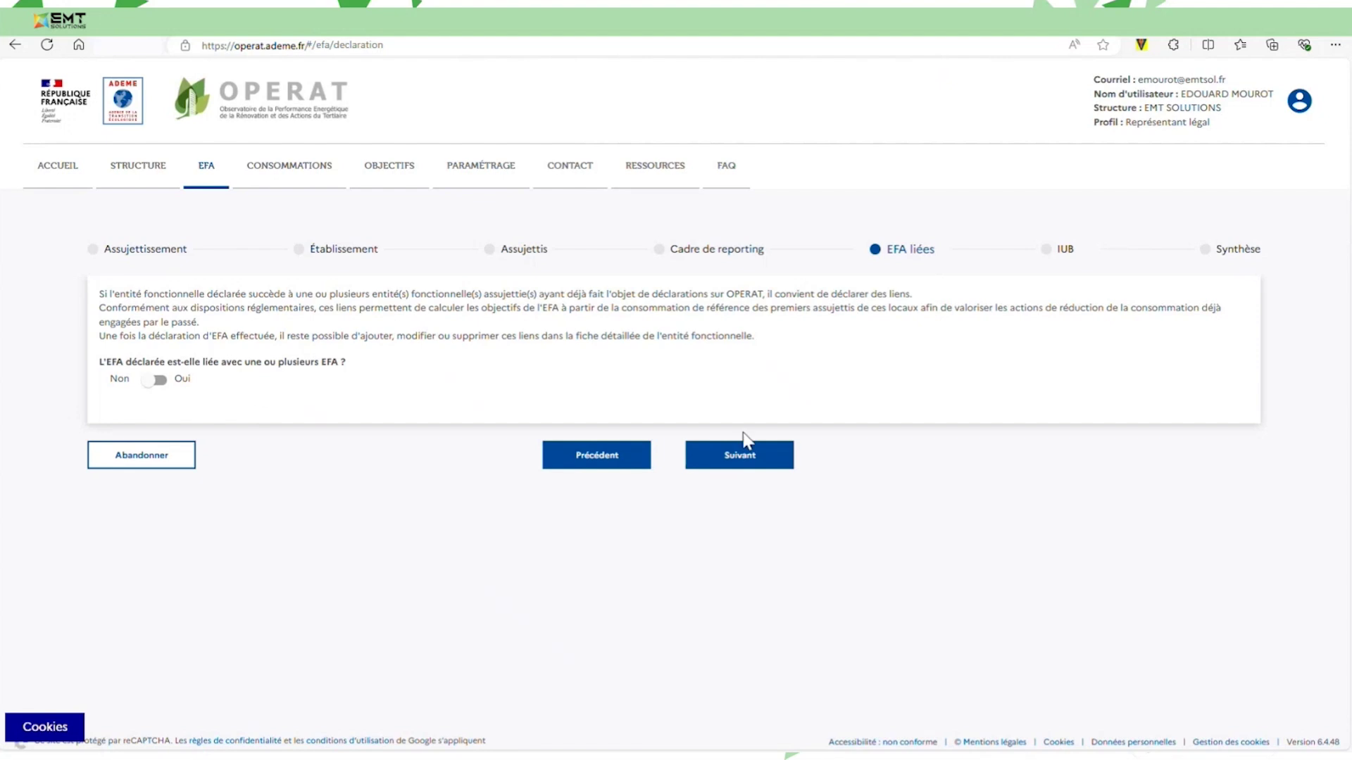
# Leave EFA liées at Non and continue to the IUB step.
pyautogui.moveTo(264, 739)
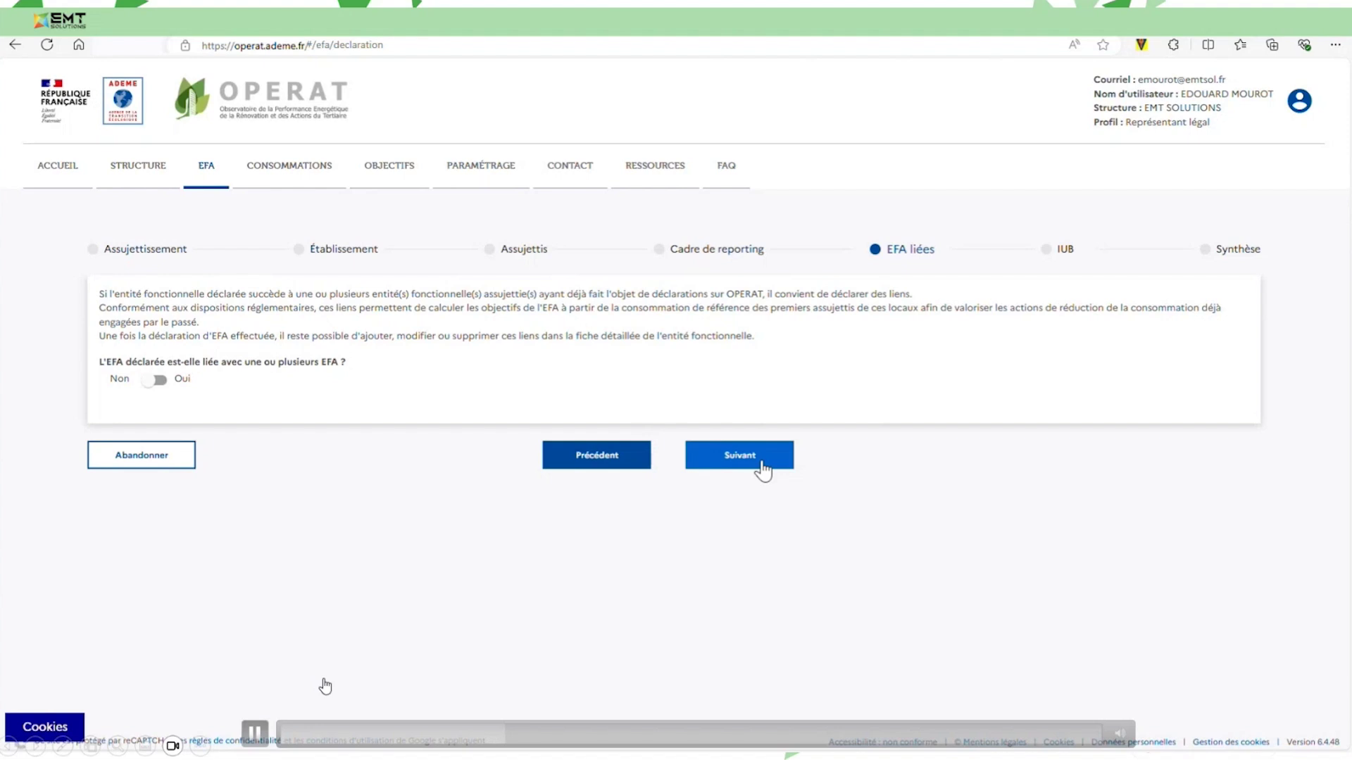
pyautogui.click(762, 470)
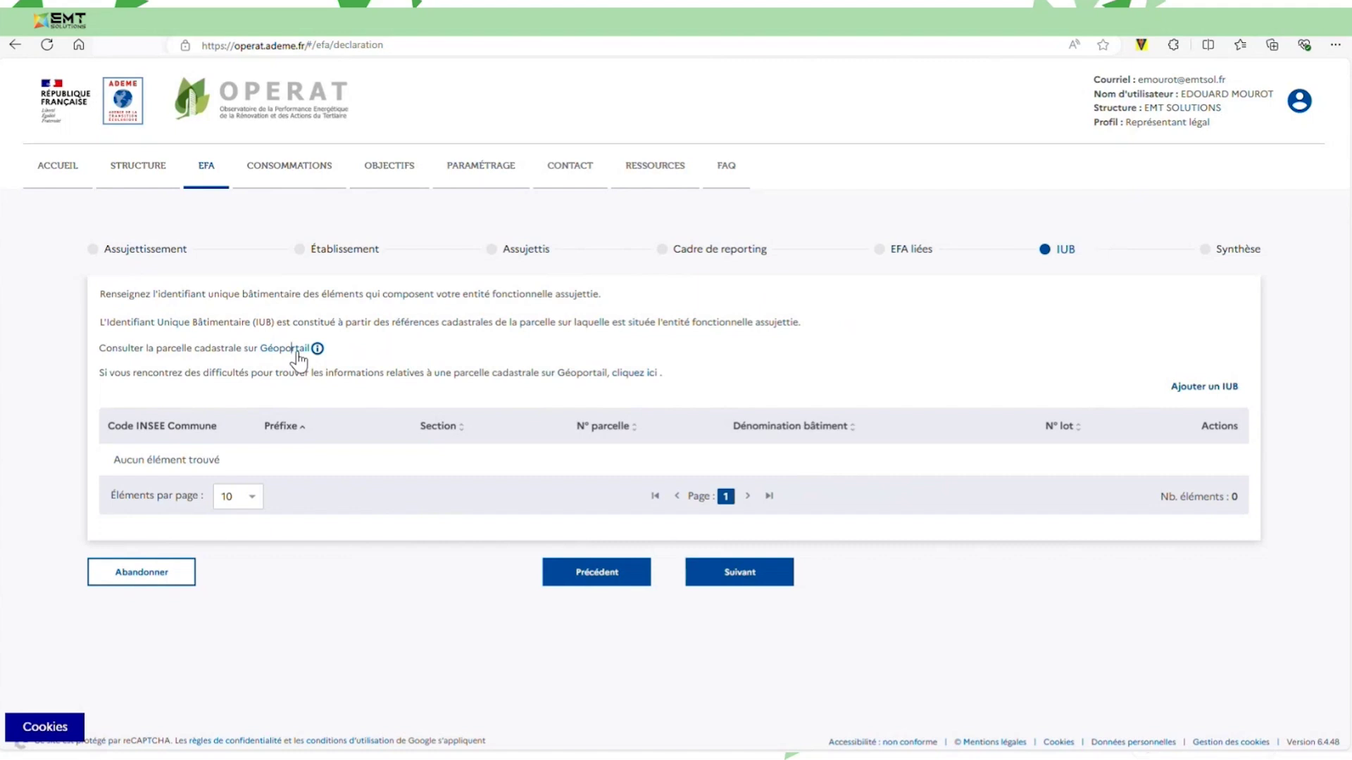
# Search the Géoportail cadastral map for Ecrouves, 54200 and zoom in on the building.
pyautogui.click(294, 350)
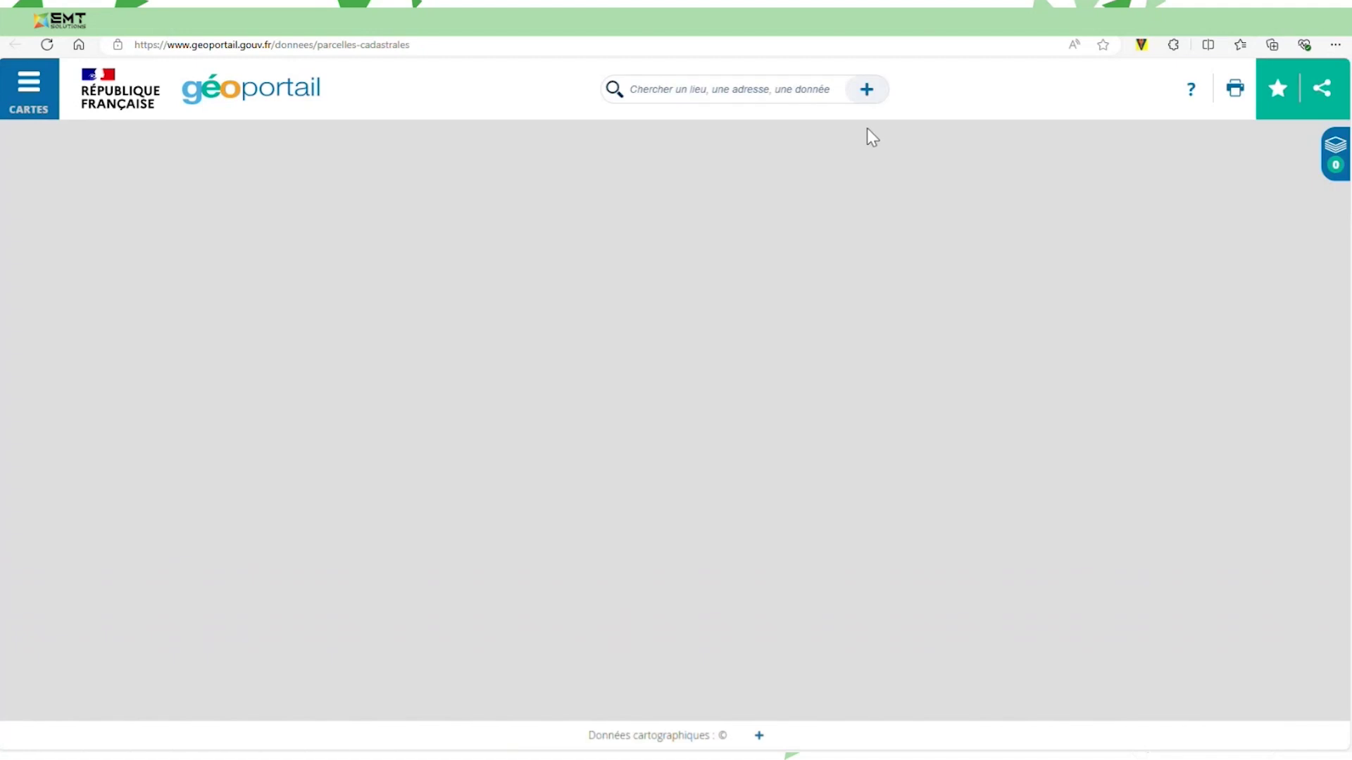
pyautogui.click(820, 110)
pyautogui.write('e')
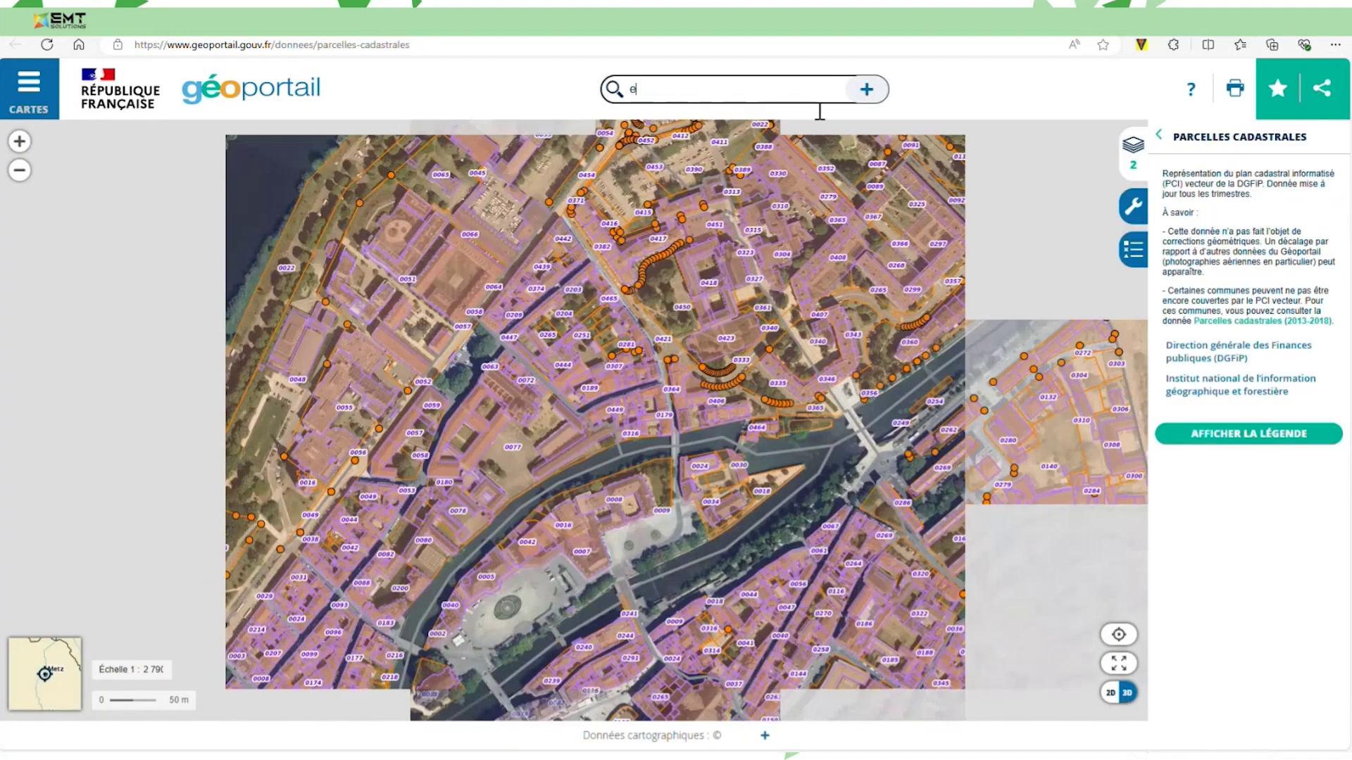
pyautogui.write('crouves')
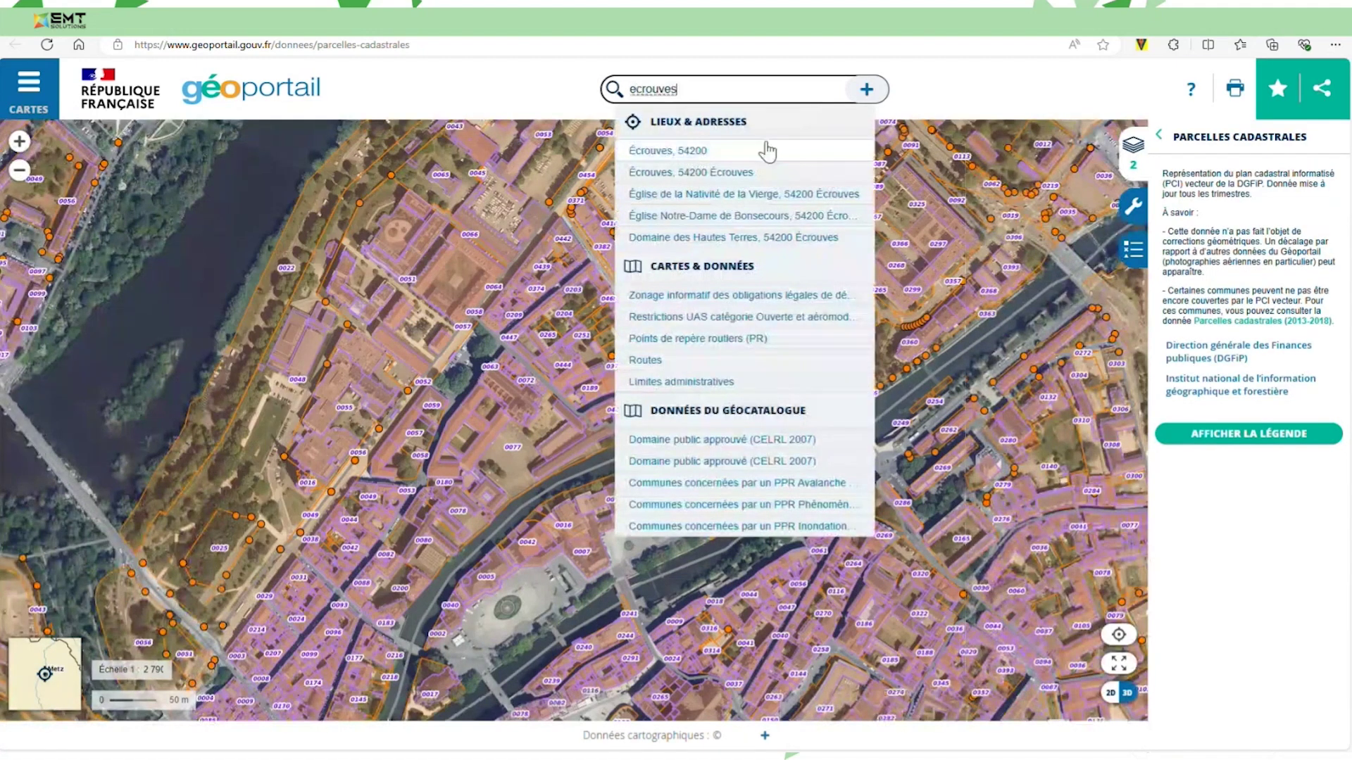
pyautogui.click(764, 146)
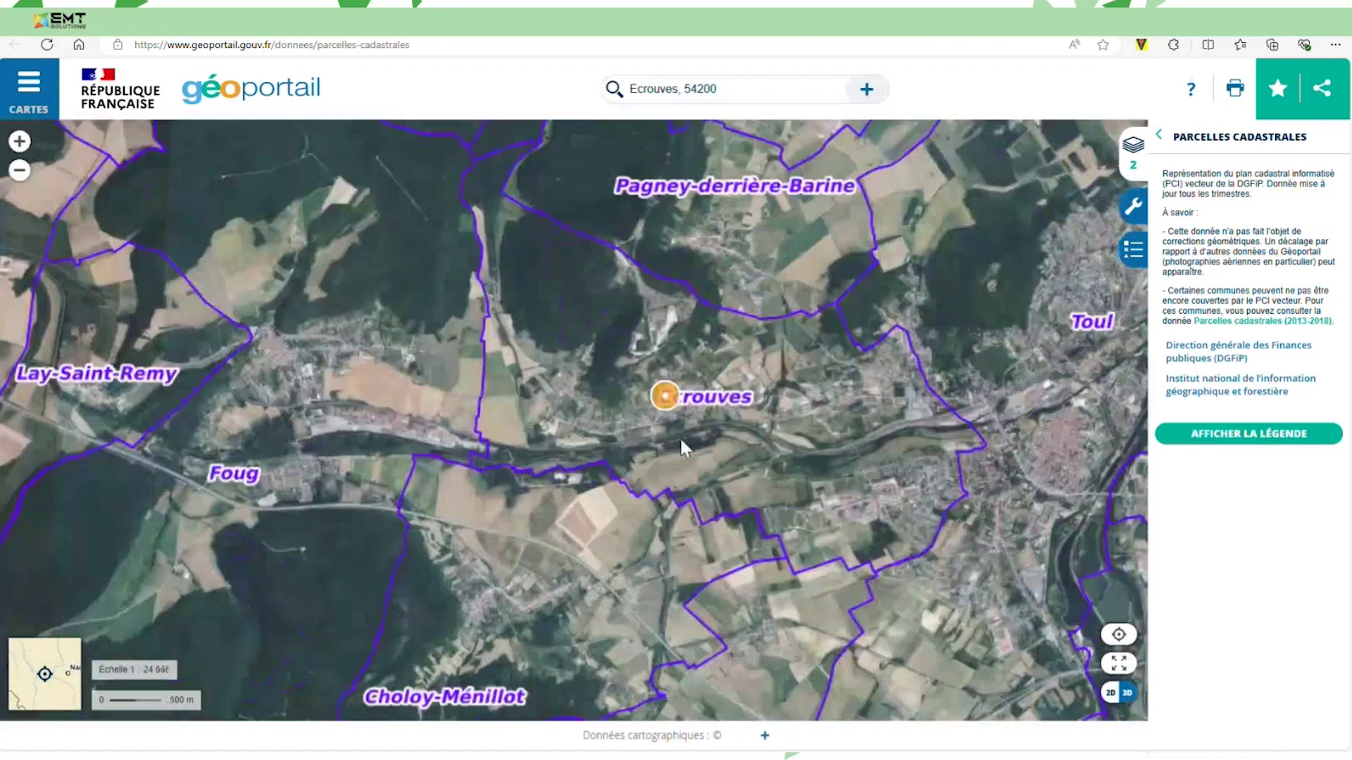
pyautogui.scroll(1, 731, 441)
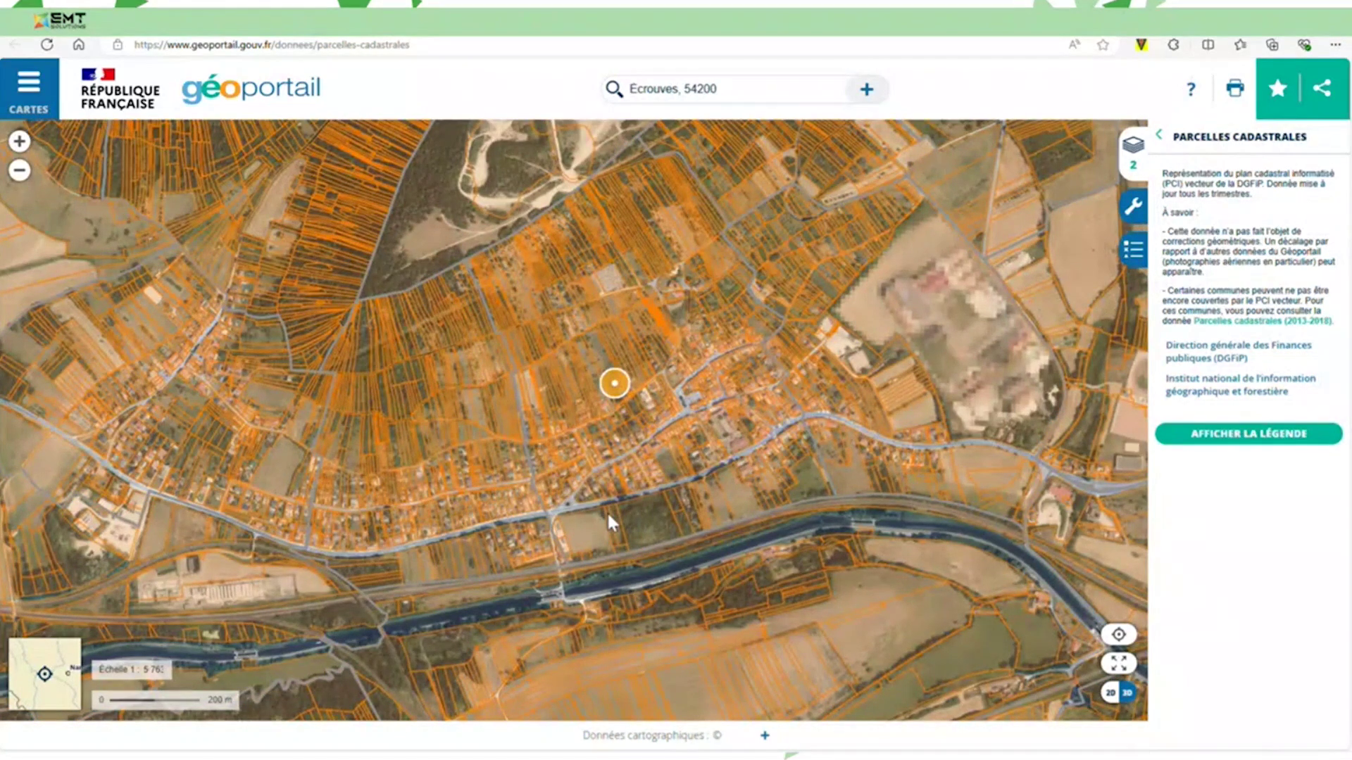
pyautogui.scroll(2, 930, 447)
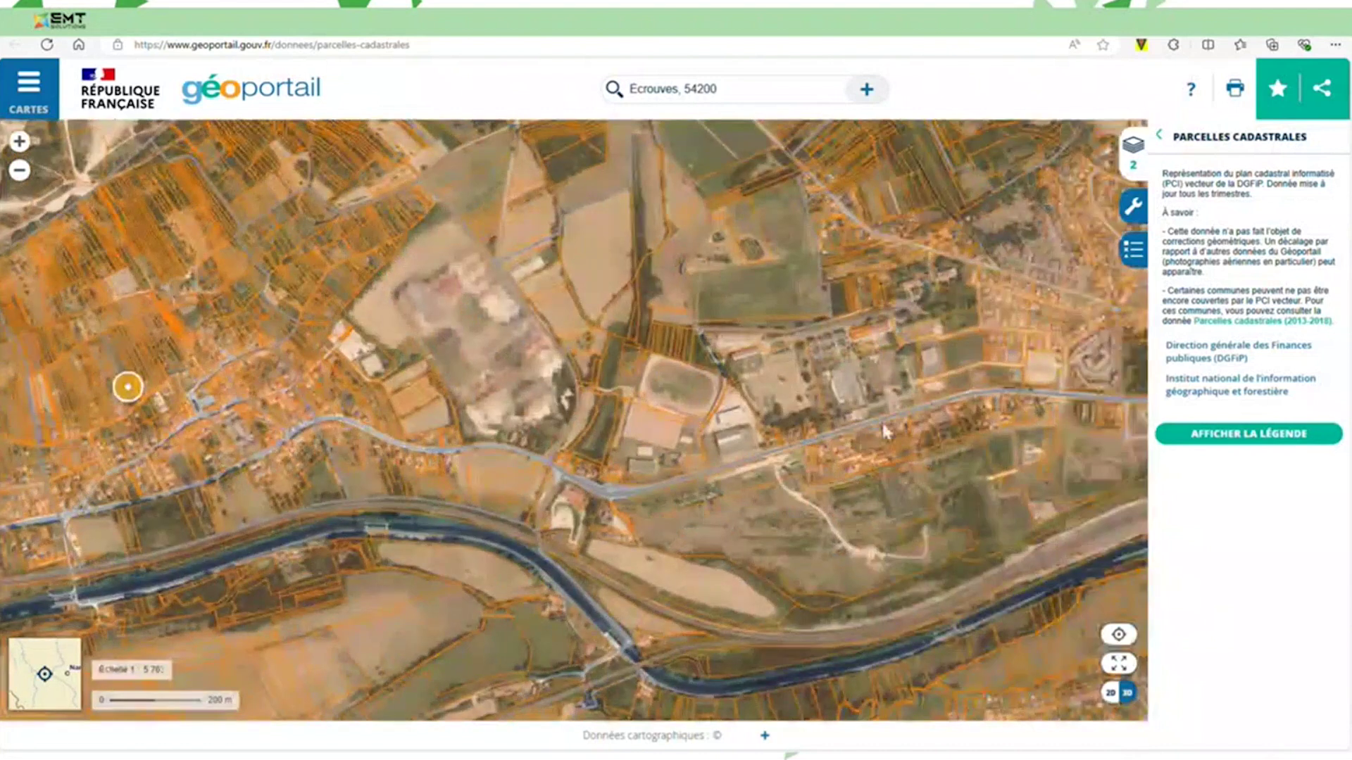
pyautogui.scroll(1, 726, 359)
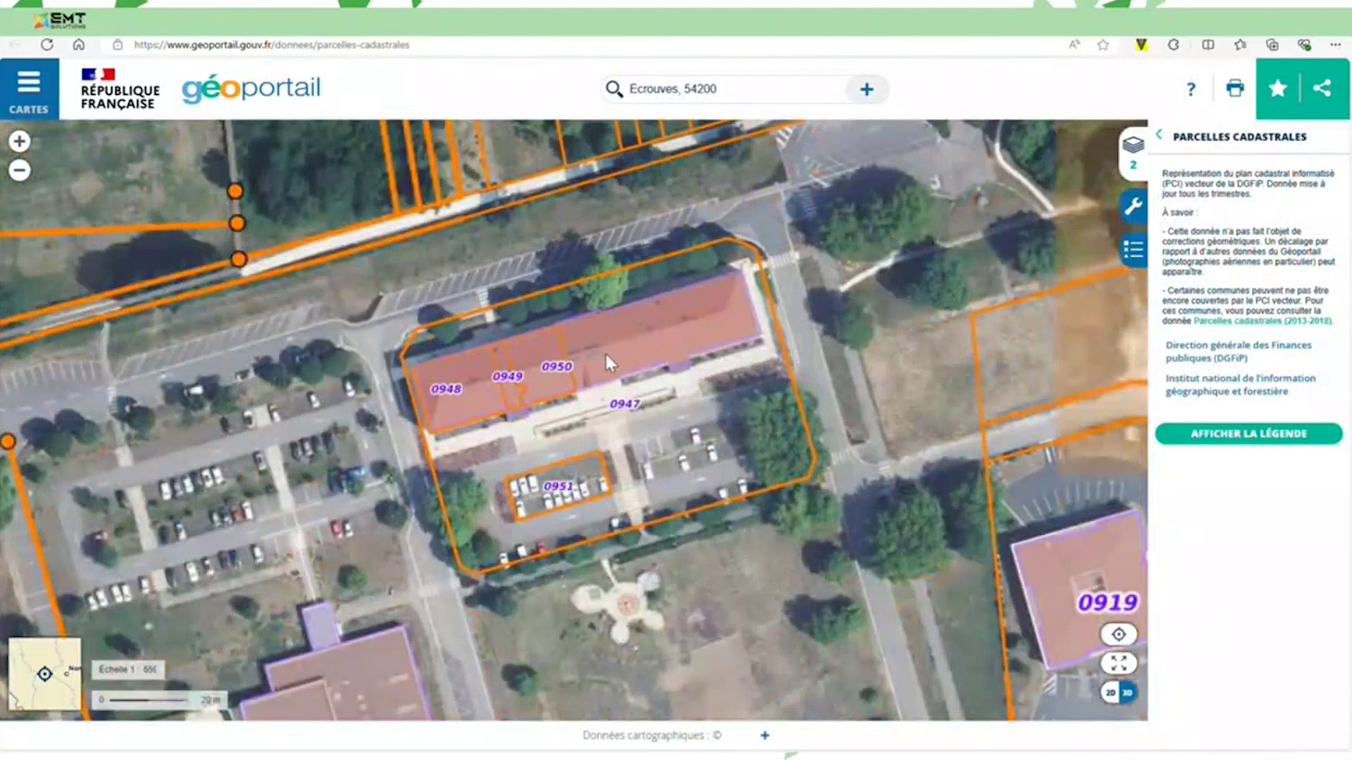
# Read and select parcel 0947's reference 000 / AD / 0947, then return to OPERAT.
pyautogui.rightClick(607, 360)
pyautogui.click(601, 417)
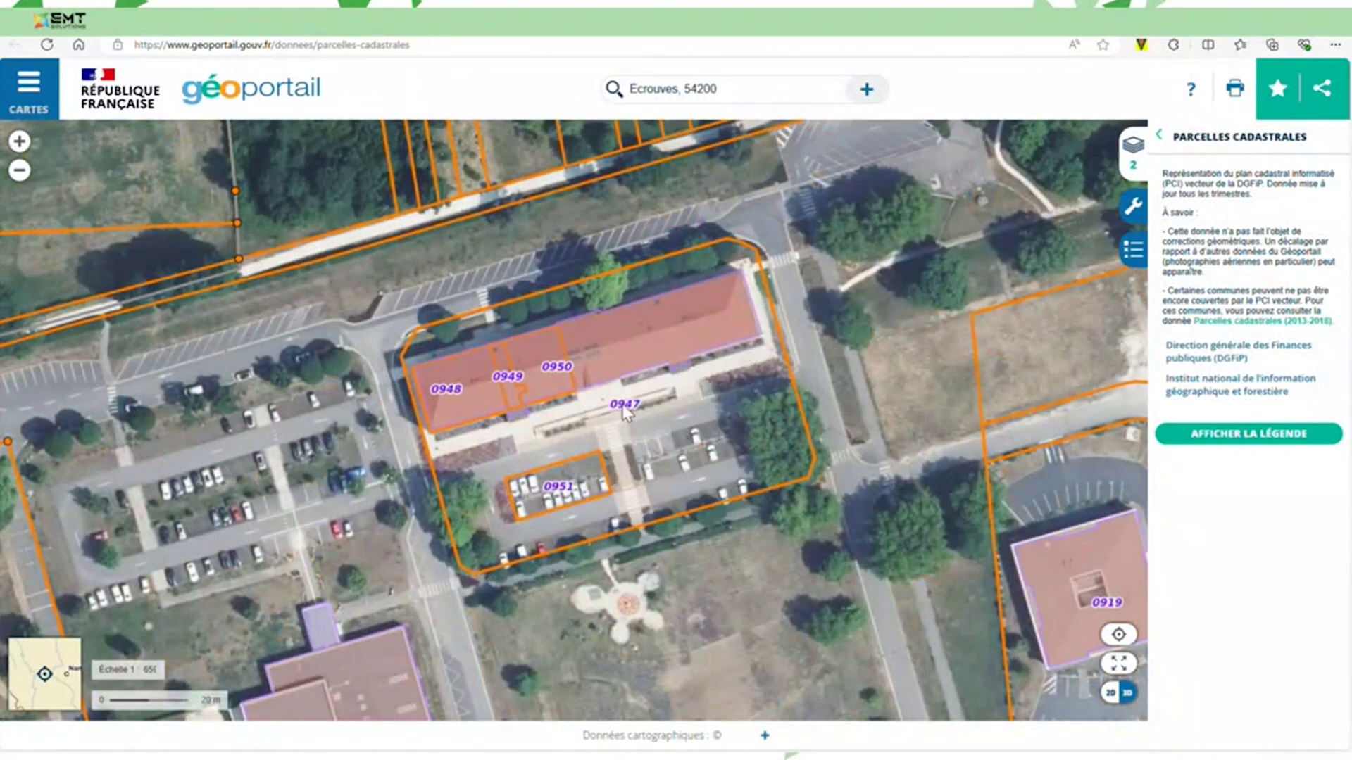
pyautogui.rightClick(621, 407)
pyautogui.click(672, 426)
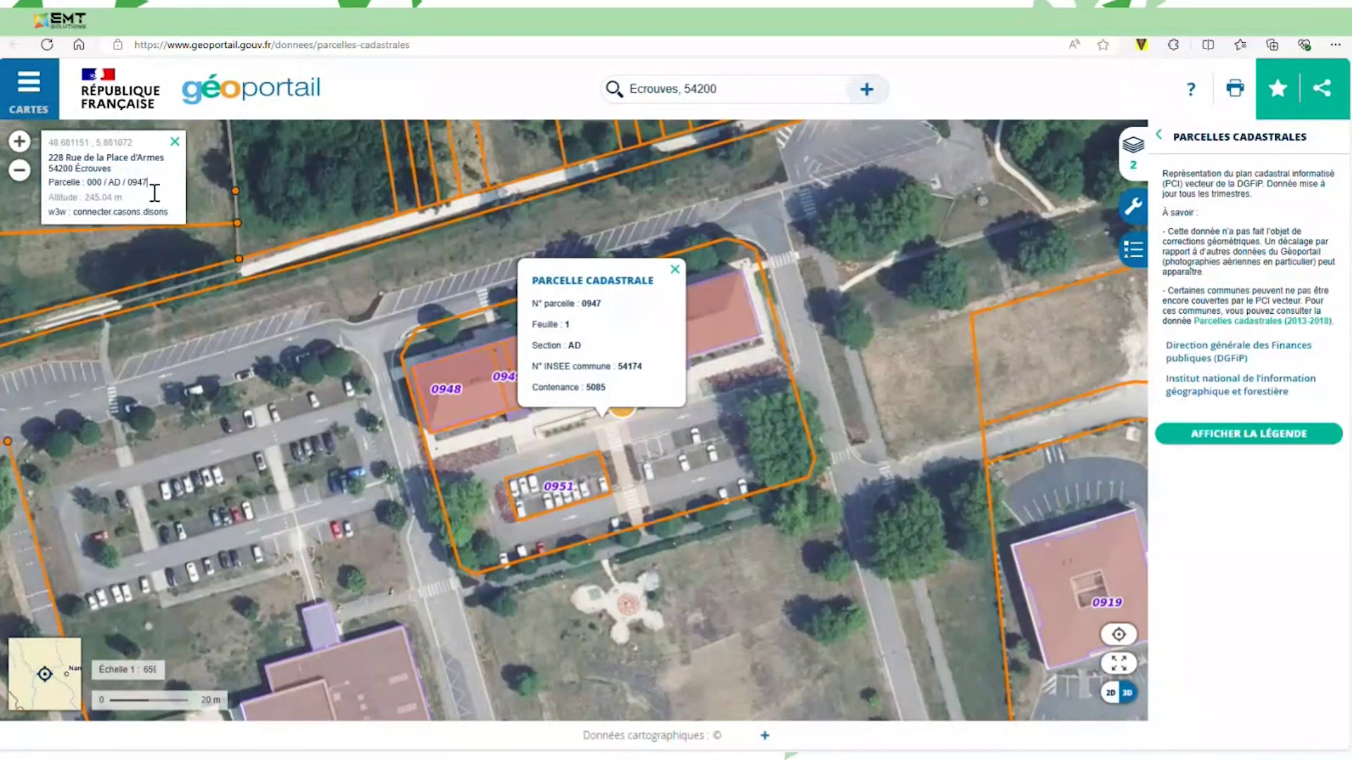
pyautogui.moveTo(150, 185); pyautogui.dragTo(86, 185)
pyautogui.click(162, 22)
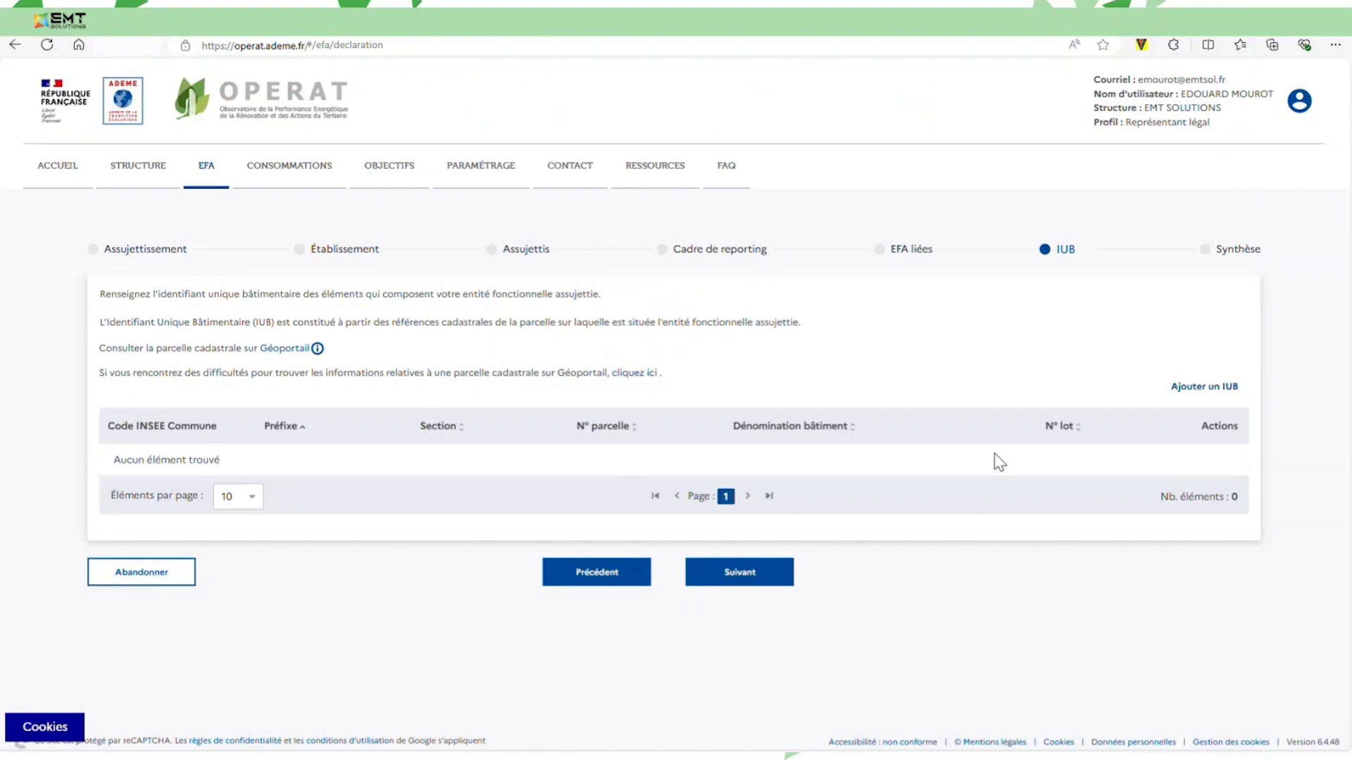
# Start a new IUB entry with prefix 000, section AD and parcel number 0947.
pyautogui.click(1204, 384)
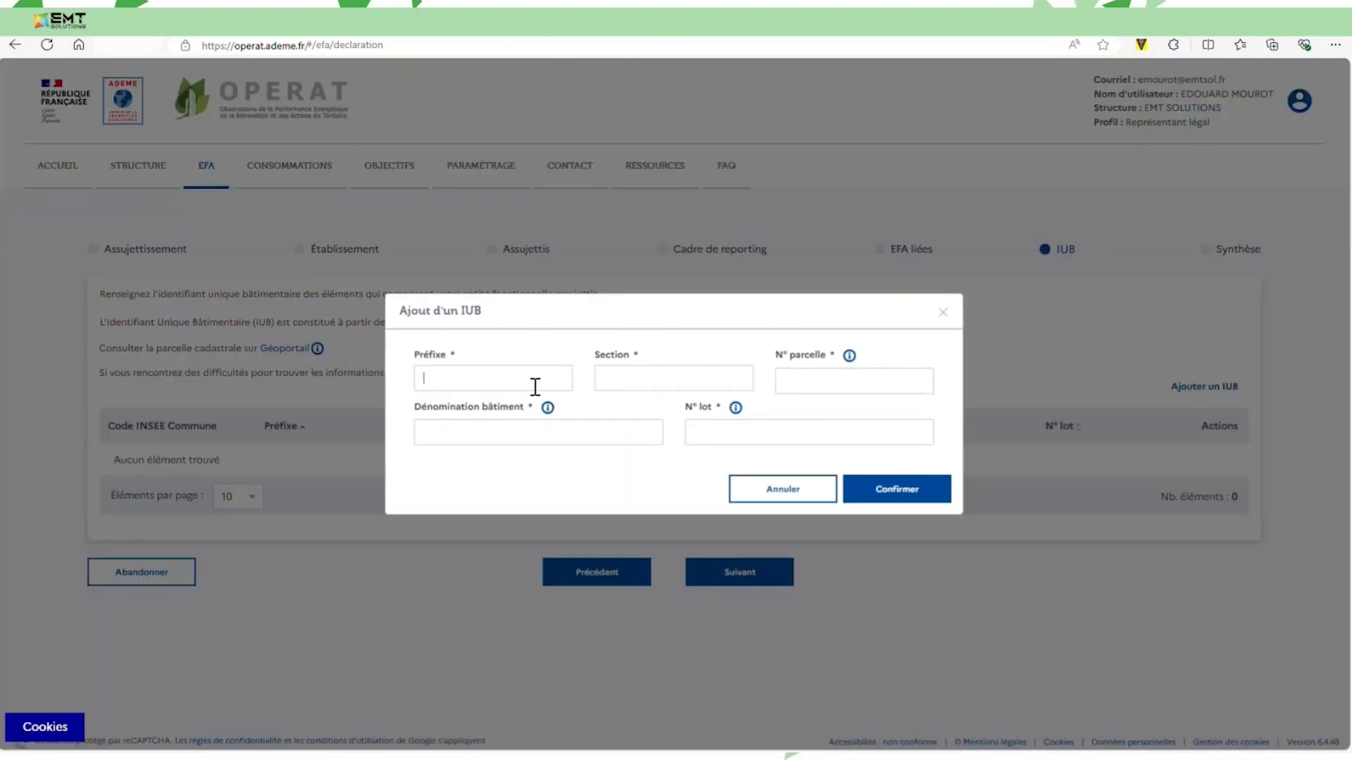
pyautogui.write('000')
pyautogui.click(739, 381)
pyautogui.write('000')
pyautogui.moveTo(709, 387); pyautogui.dragTo(595, 389)
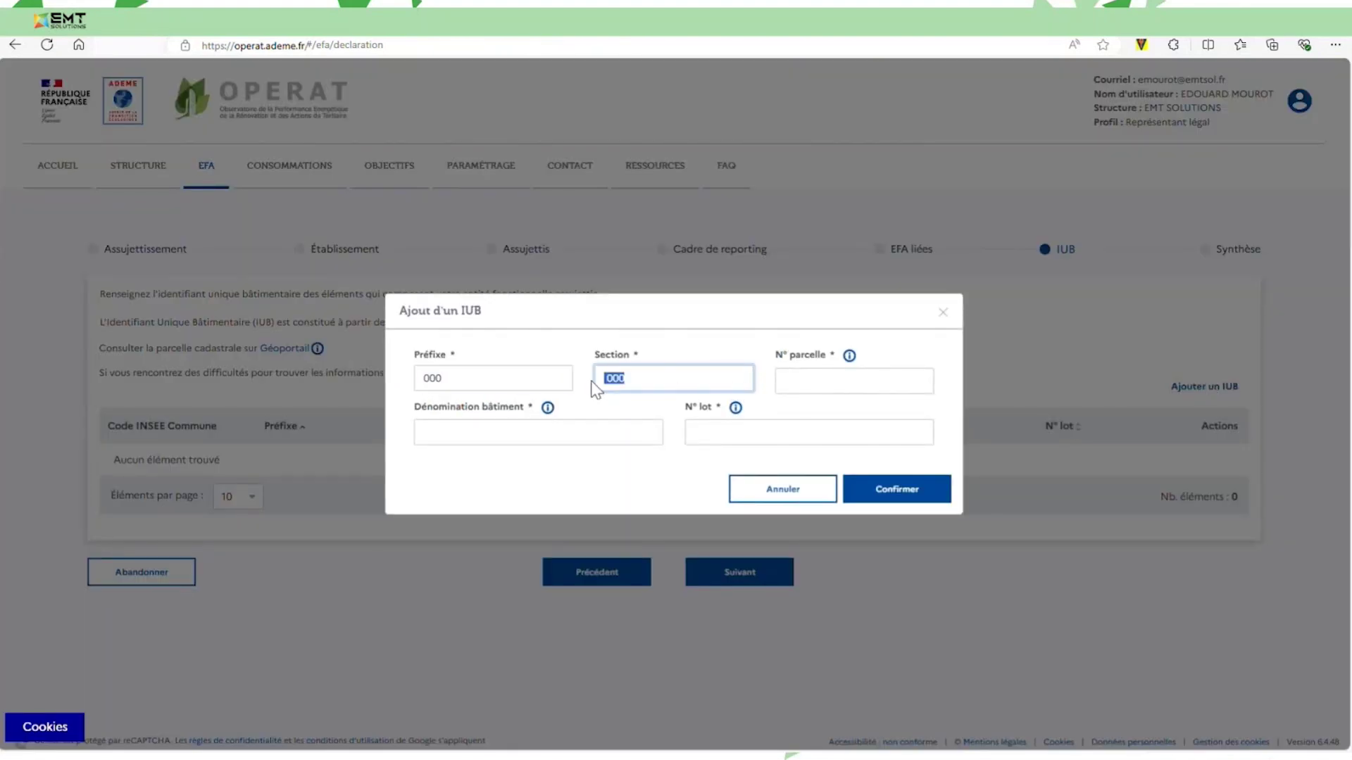
pyautogui.press('BackSpace')
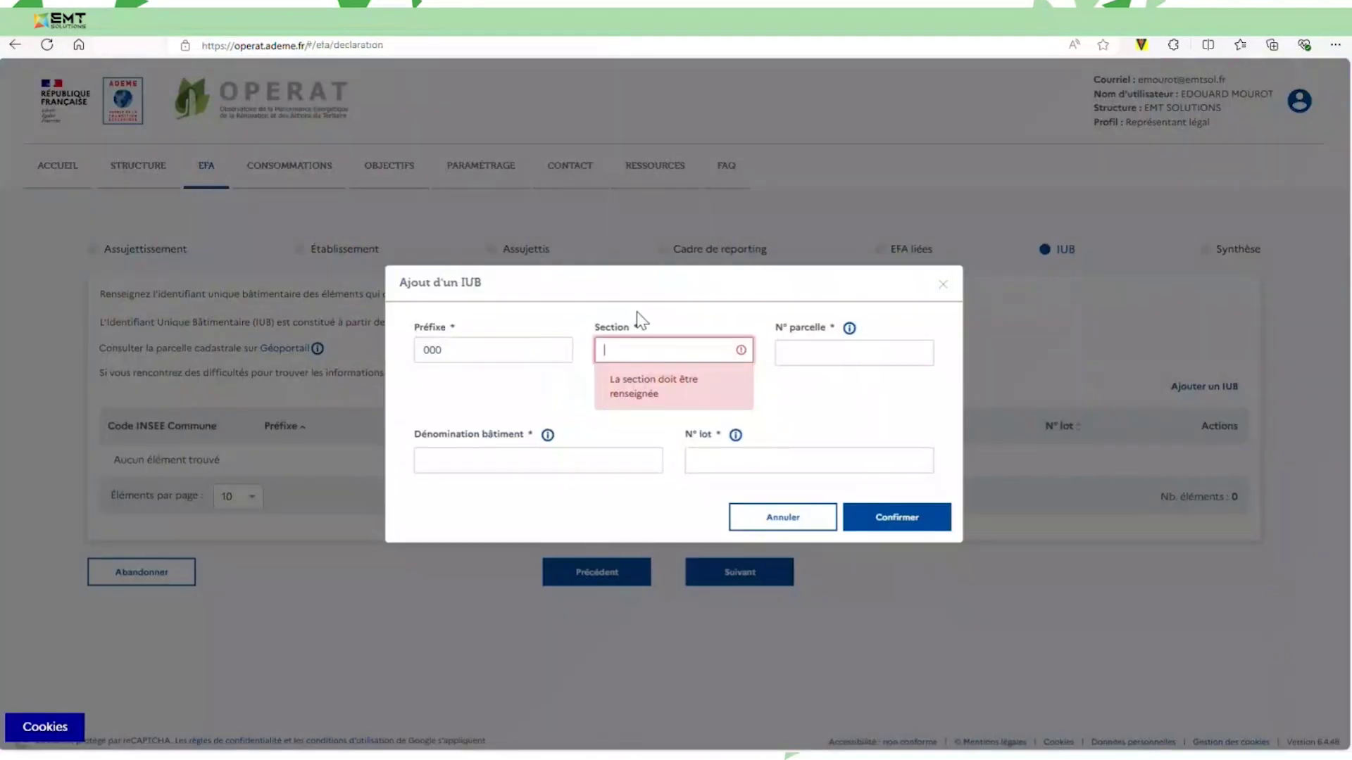
pyautogui.write('AD')
pyautogui.click(908, 354)
pyautogui.write('0974')
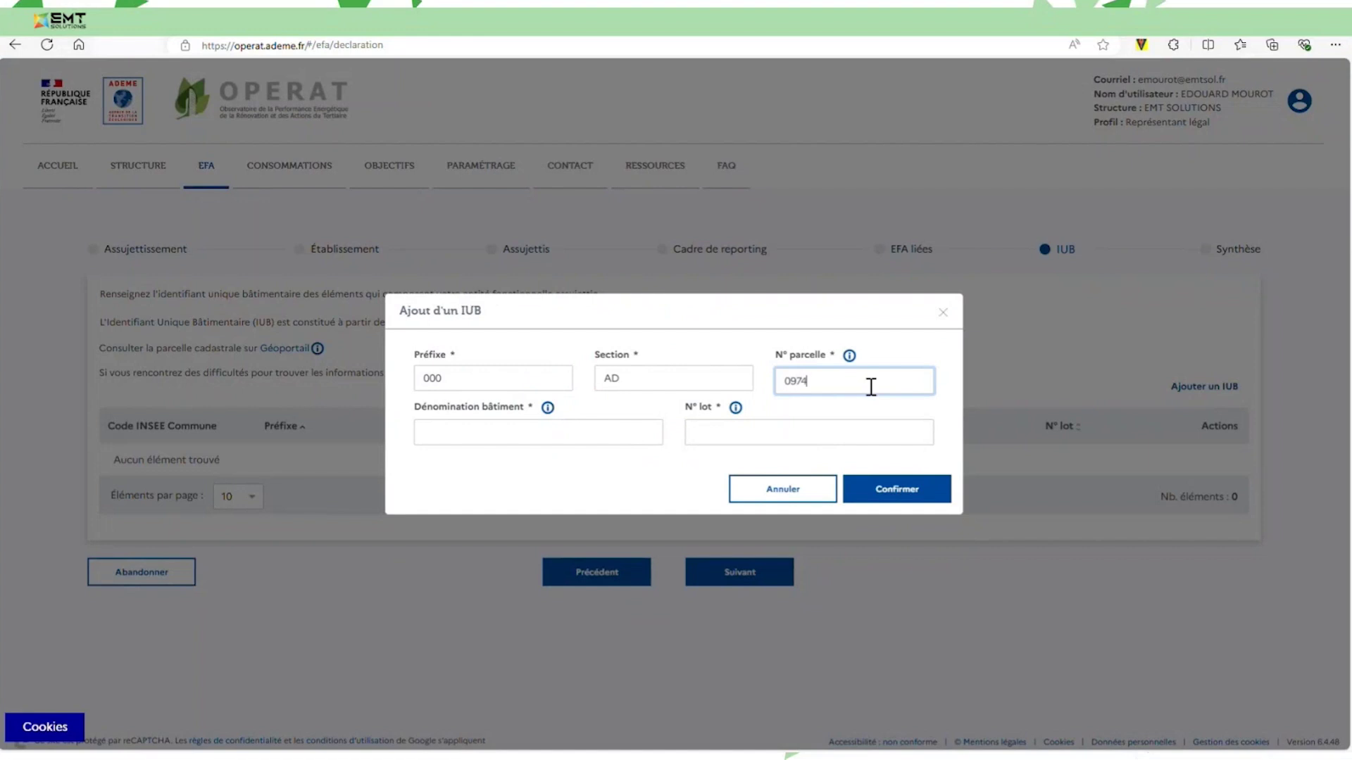
pyautogui.press('BackSpace')
pyautogui.press('BackSpace')
pyautogui.write('47')
# Enter the building name 'Centre d'affaires du Génie' and the lot number.
pyautogui.click(603, 432)
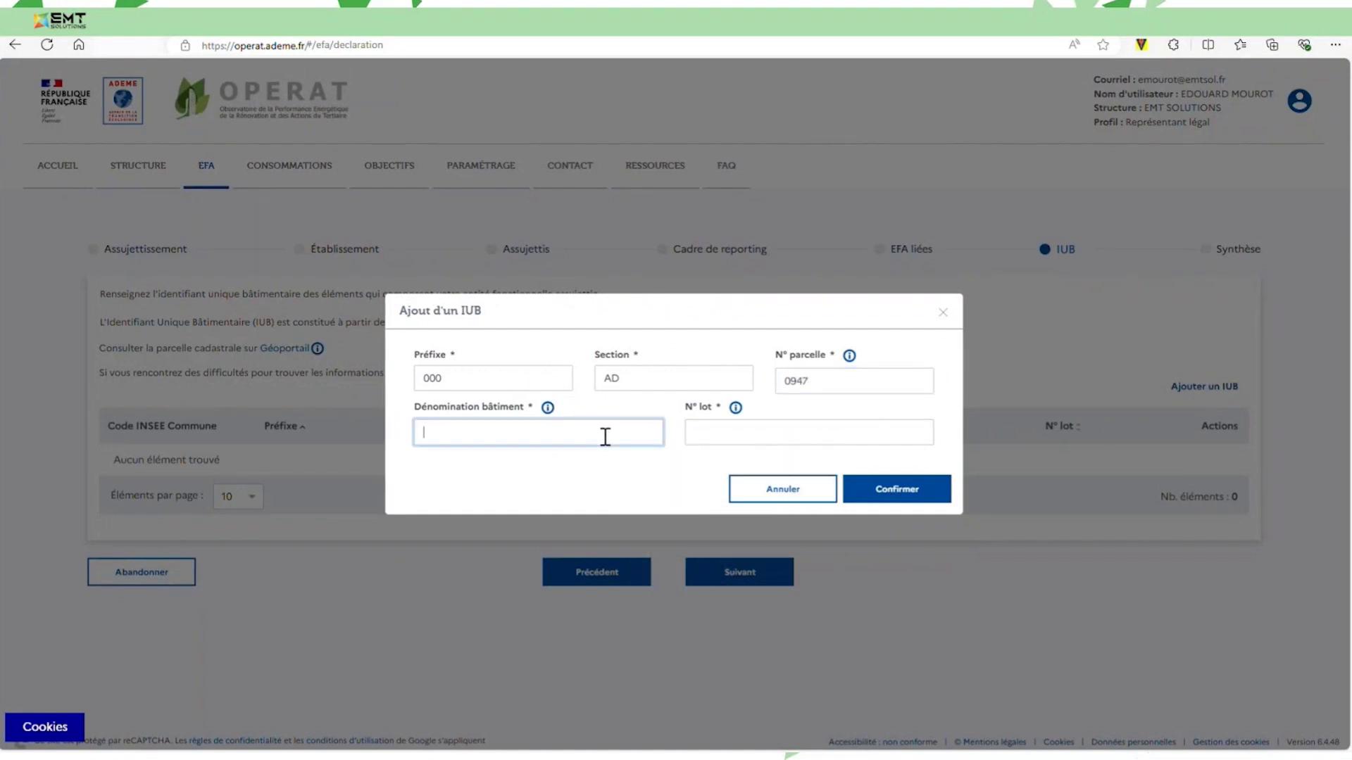
pyautogui.write('P')
pyautogui.press('BackSpace')
pyautogui.write("Centre d'affaires du Génie")
pyautogui.moveTo(730, 415)
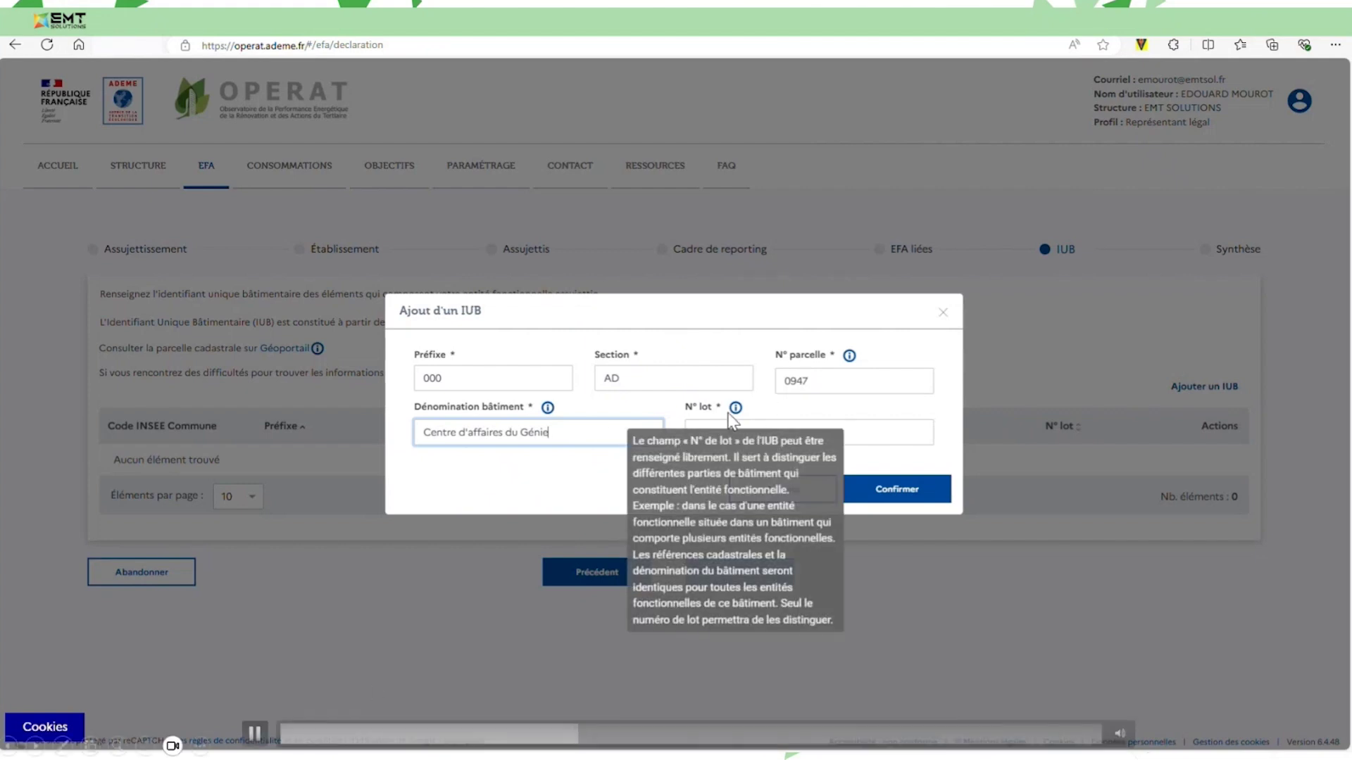
pyautogui.click(824, 432)
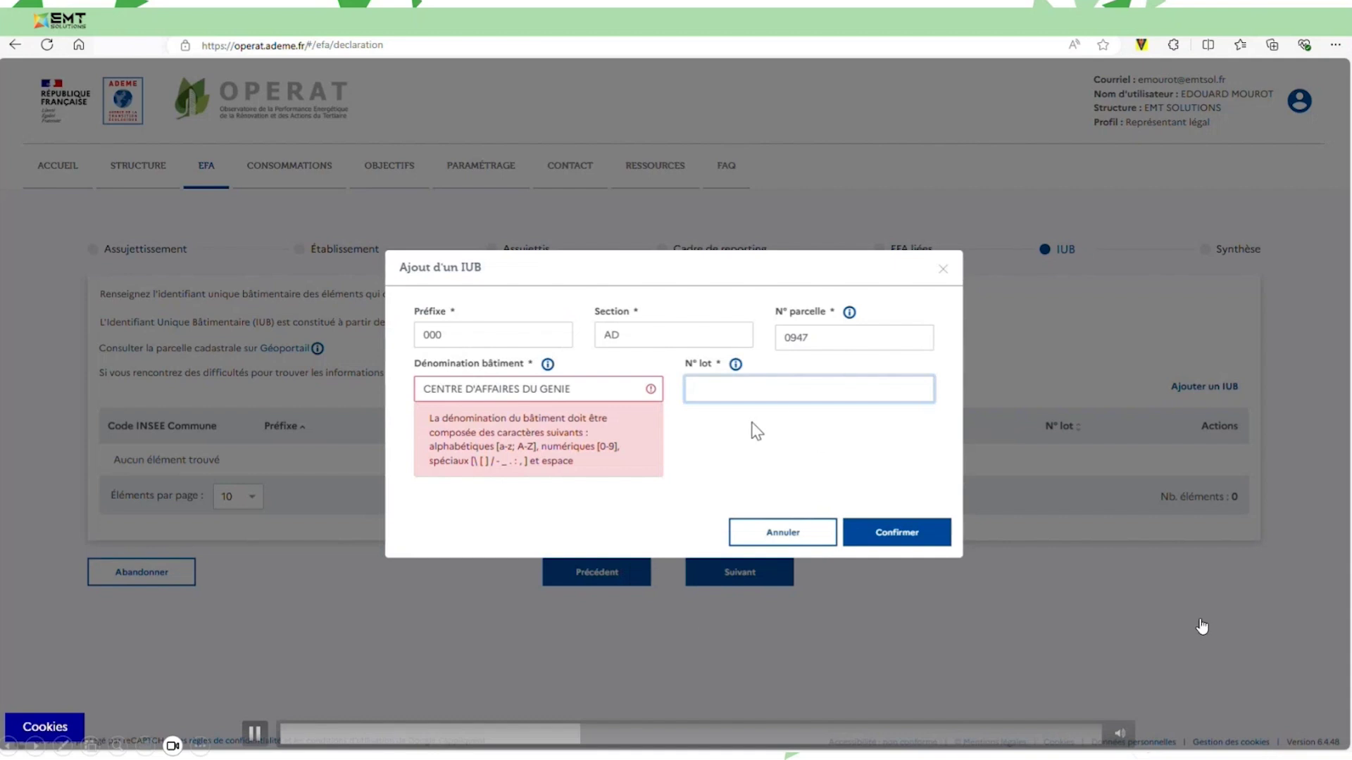
pyautogui.write('0041')
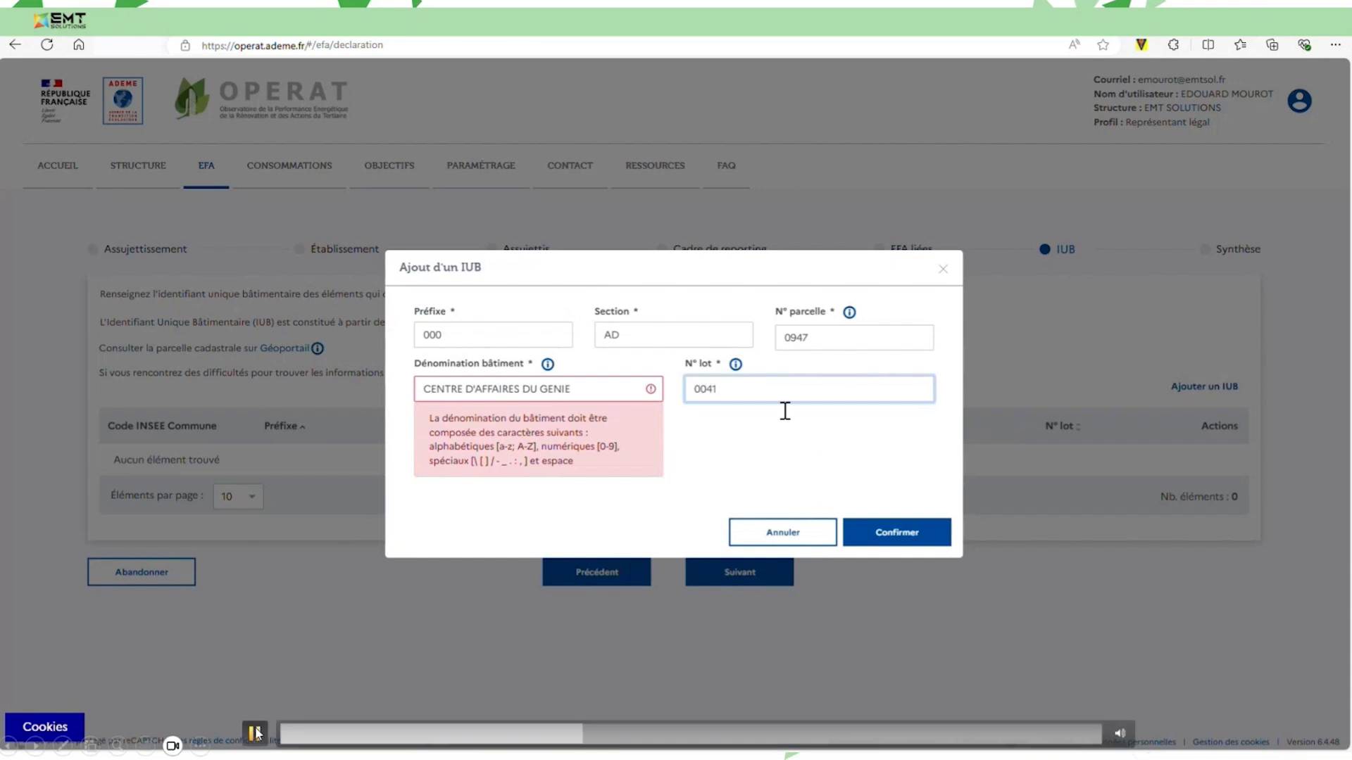
pyautogui.click(256, 734)
pyautogui.click(256, 734)
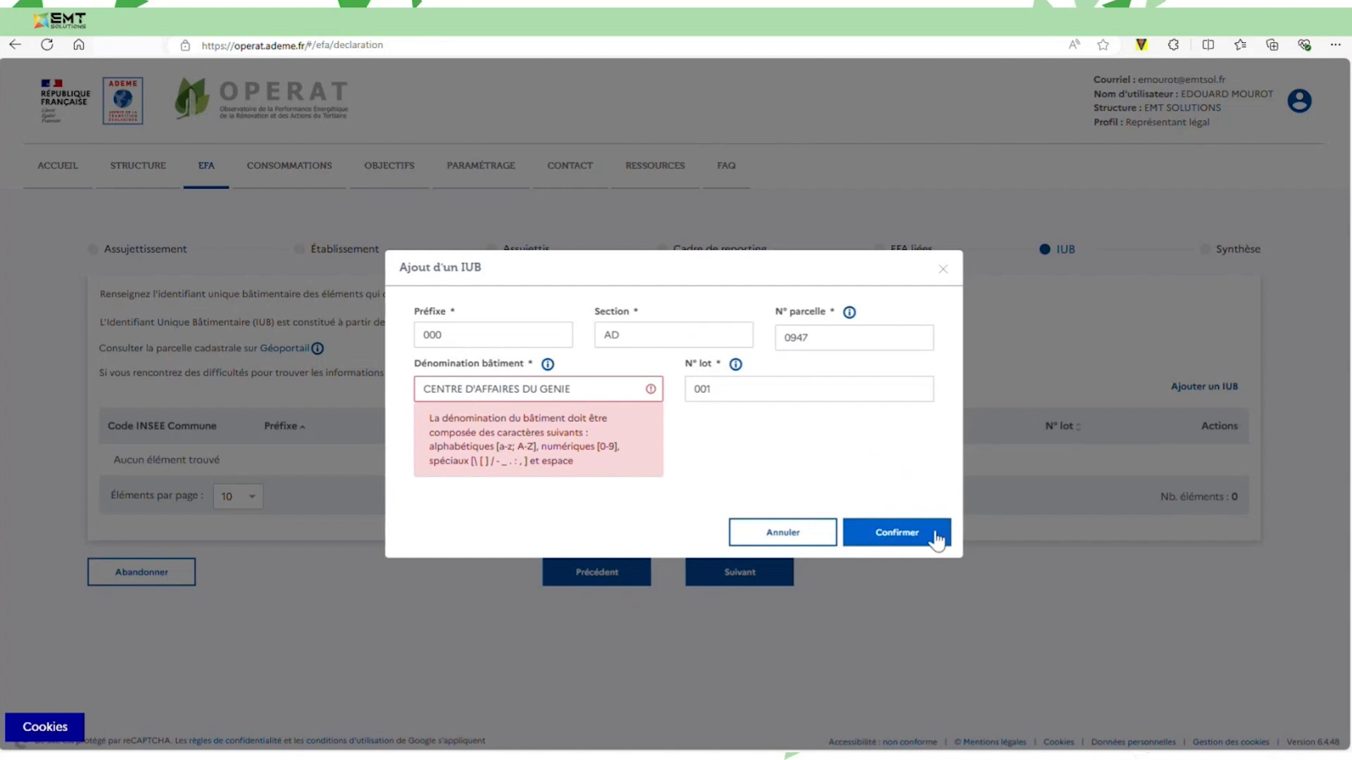
# Replace the apostrophe in the building name with a space and confirm the IUB.
pyautogui.click(469, 394)
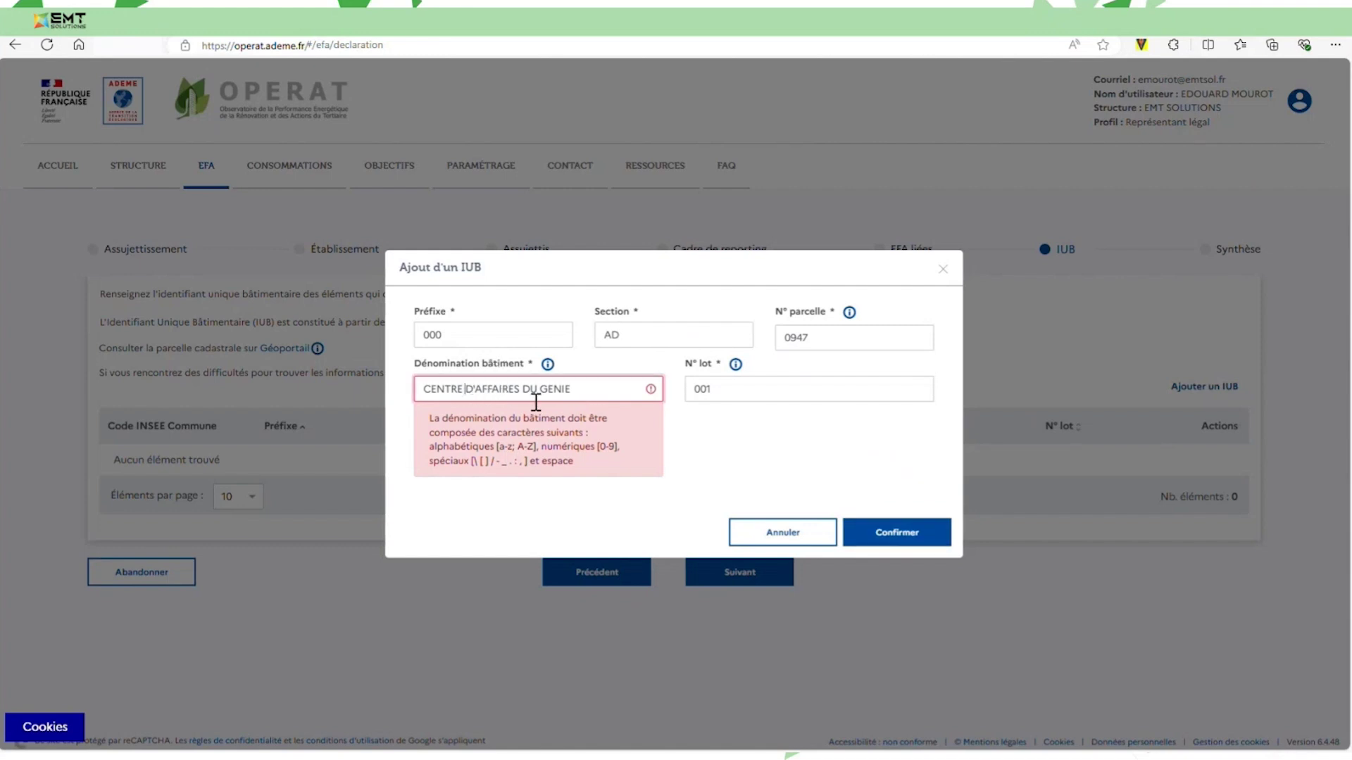
pyautogui.press('BackSpace')
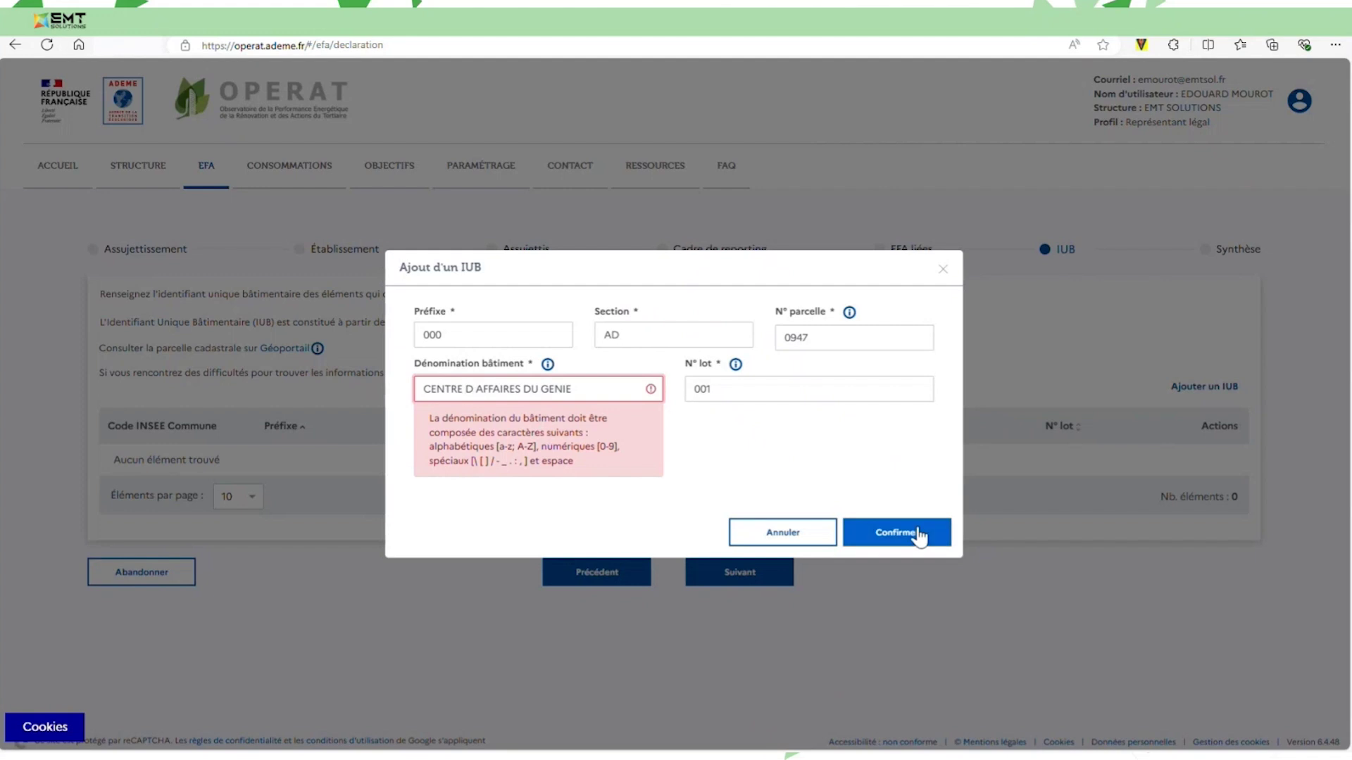
pyautogui.click(913, 535)
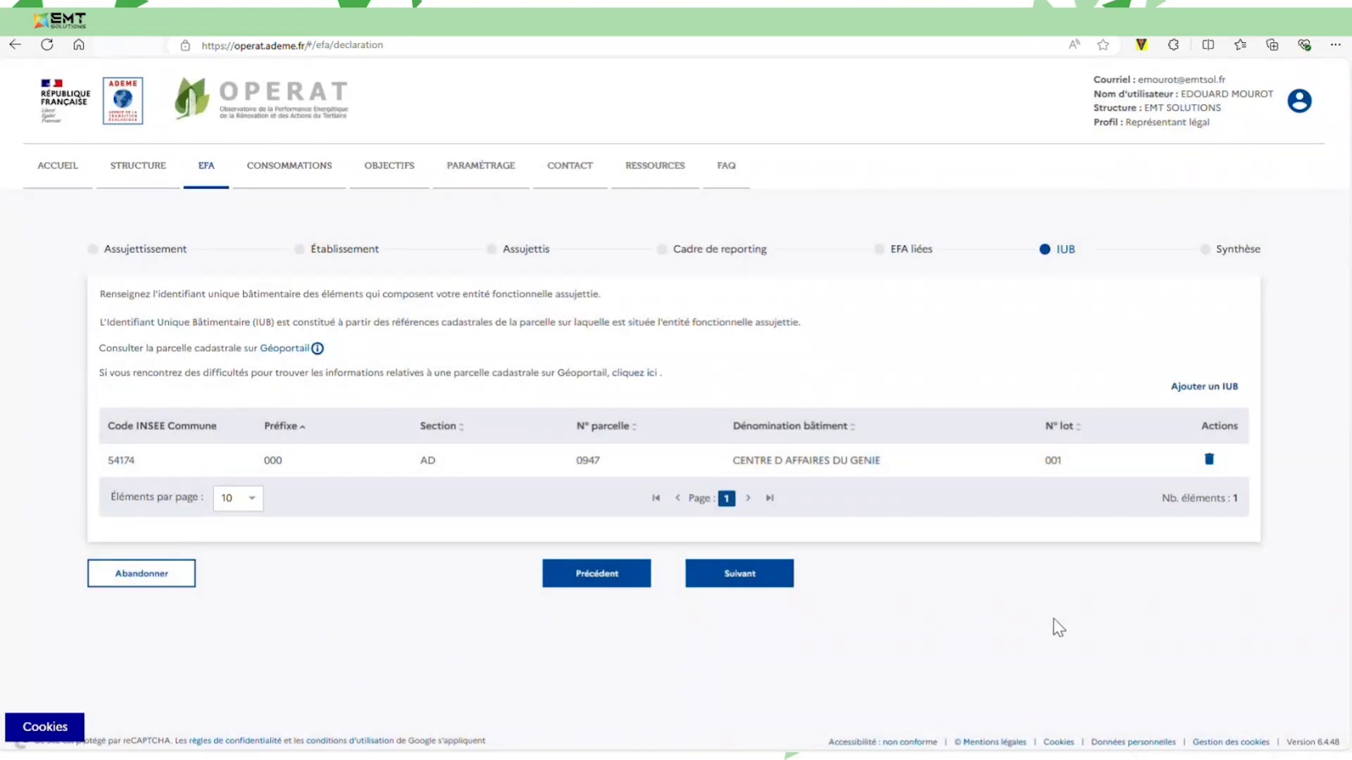
# Review the Synthèse summary, then save the EFA with Enregistrer et terminer.
pyautogui.click(759, 577)
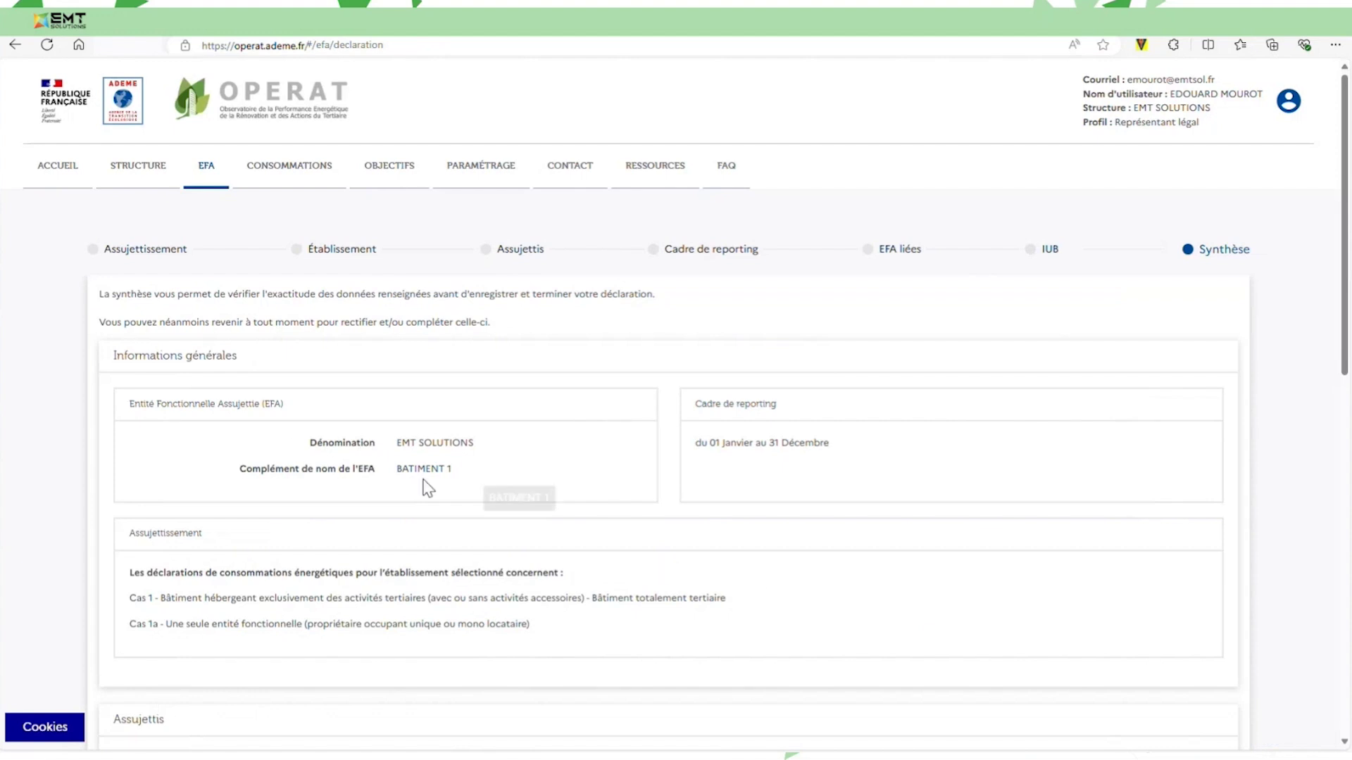
pyautogui.scroll(-4, 722, 457)
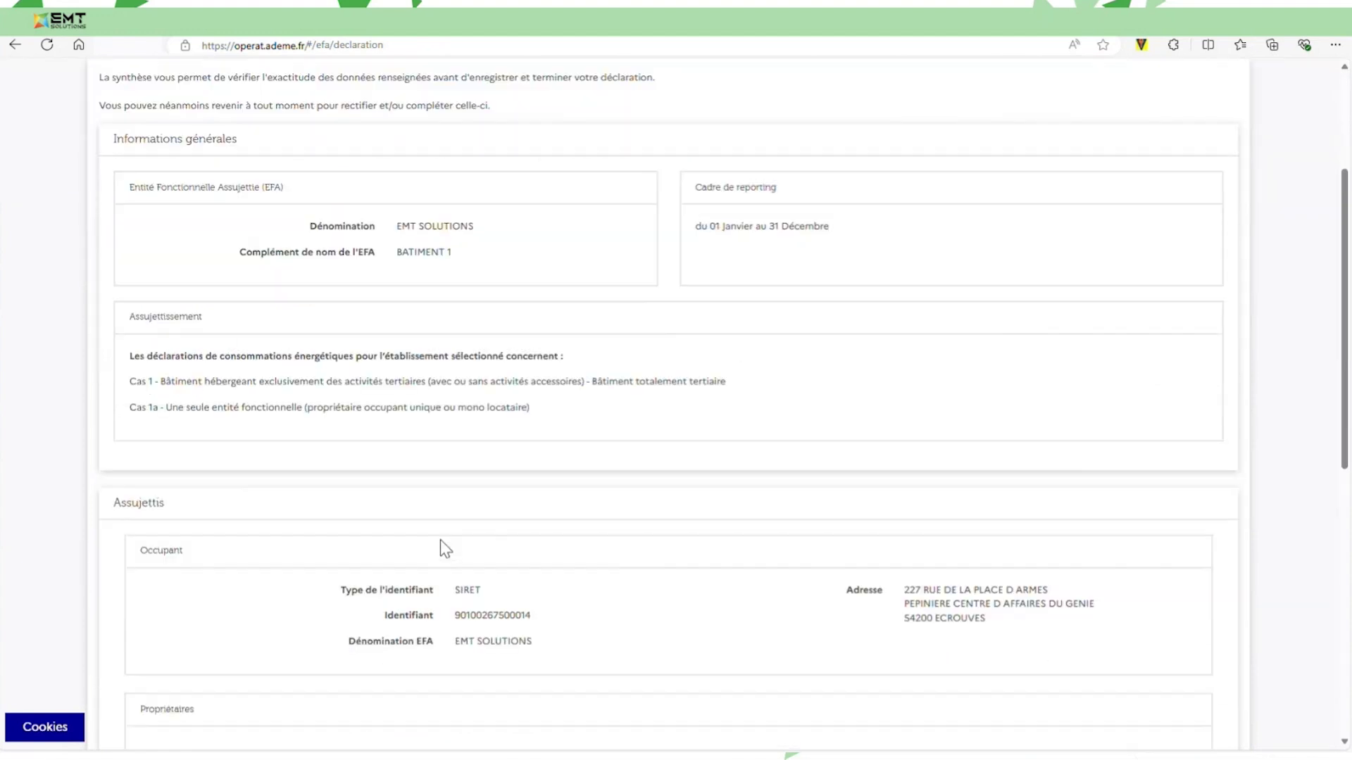
pyautogui.scroll(-4, 733, 564)
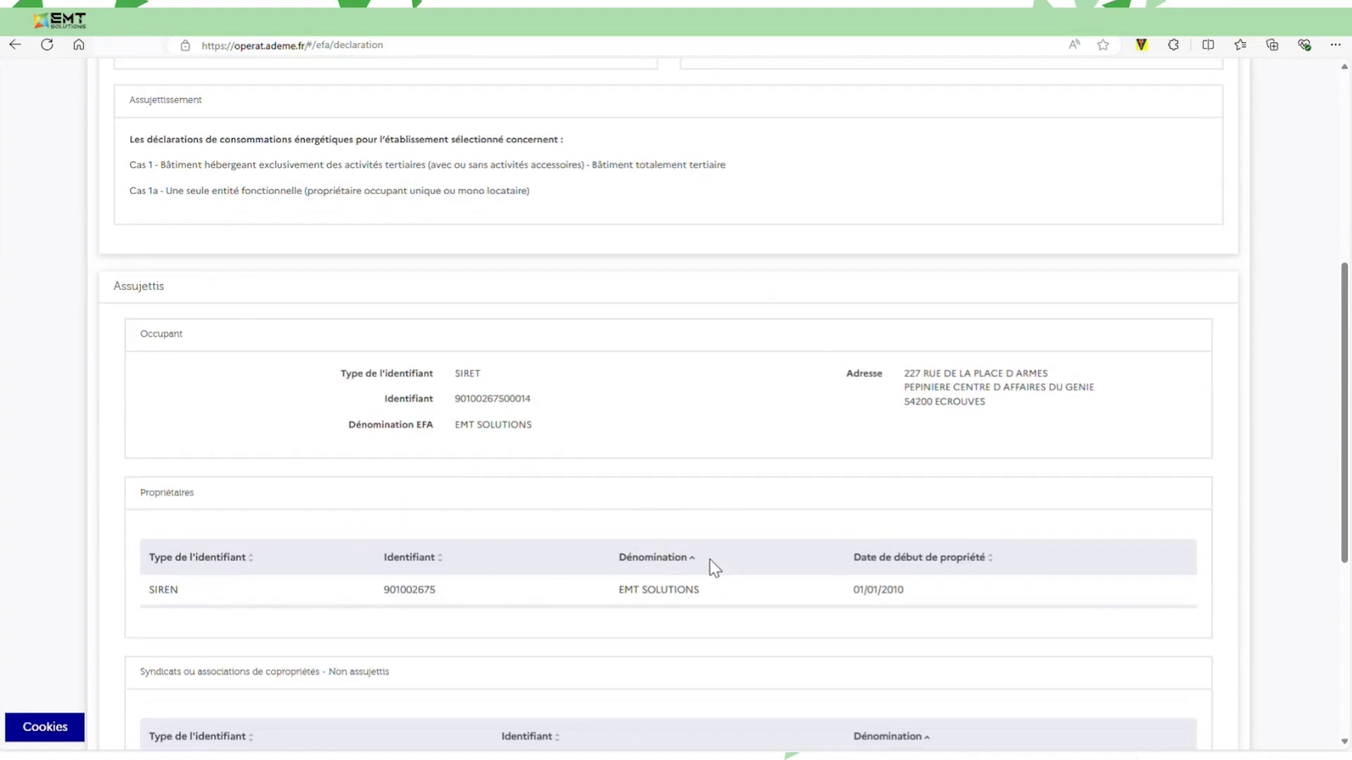
pyautogui.scroll(-5, 706, 567)
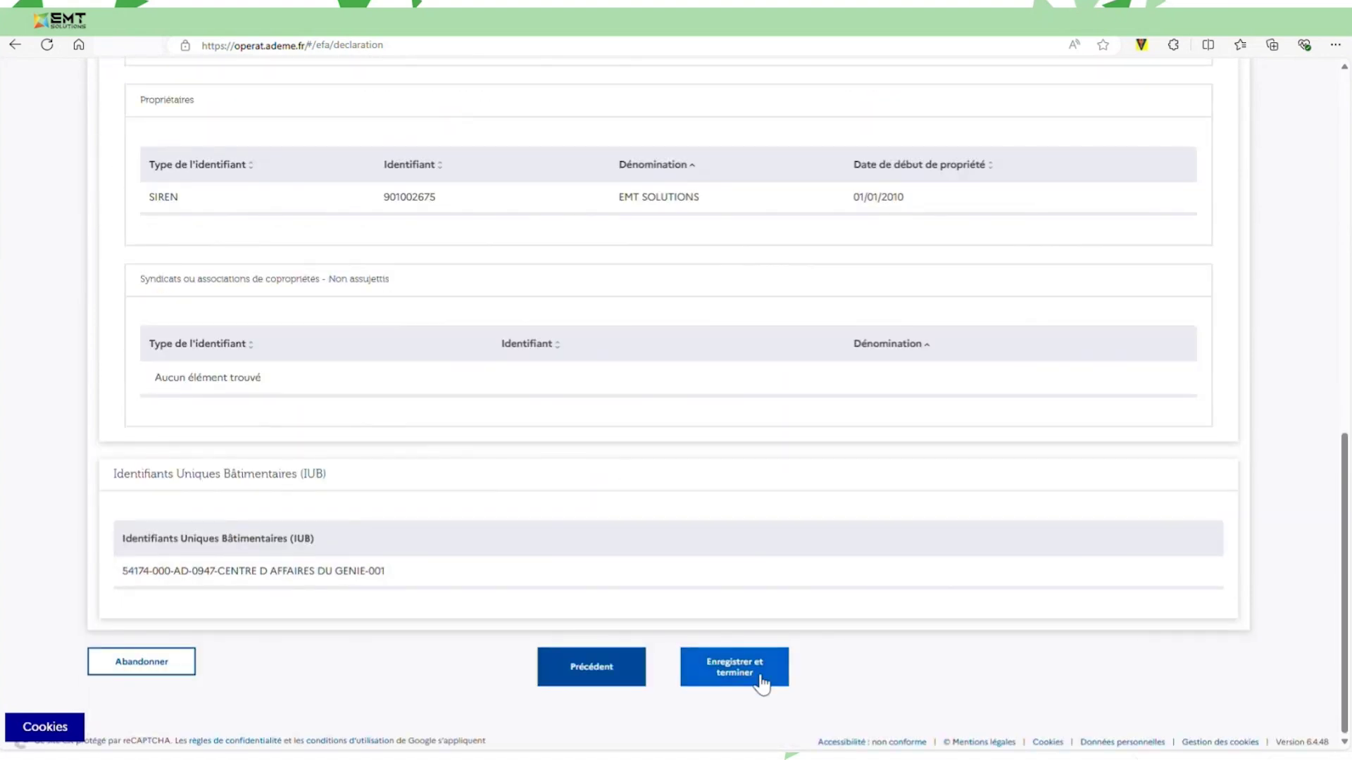
pyautogui.click(760, 678)
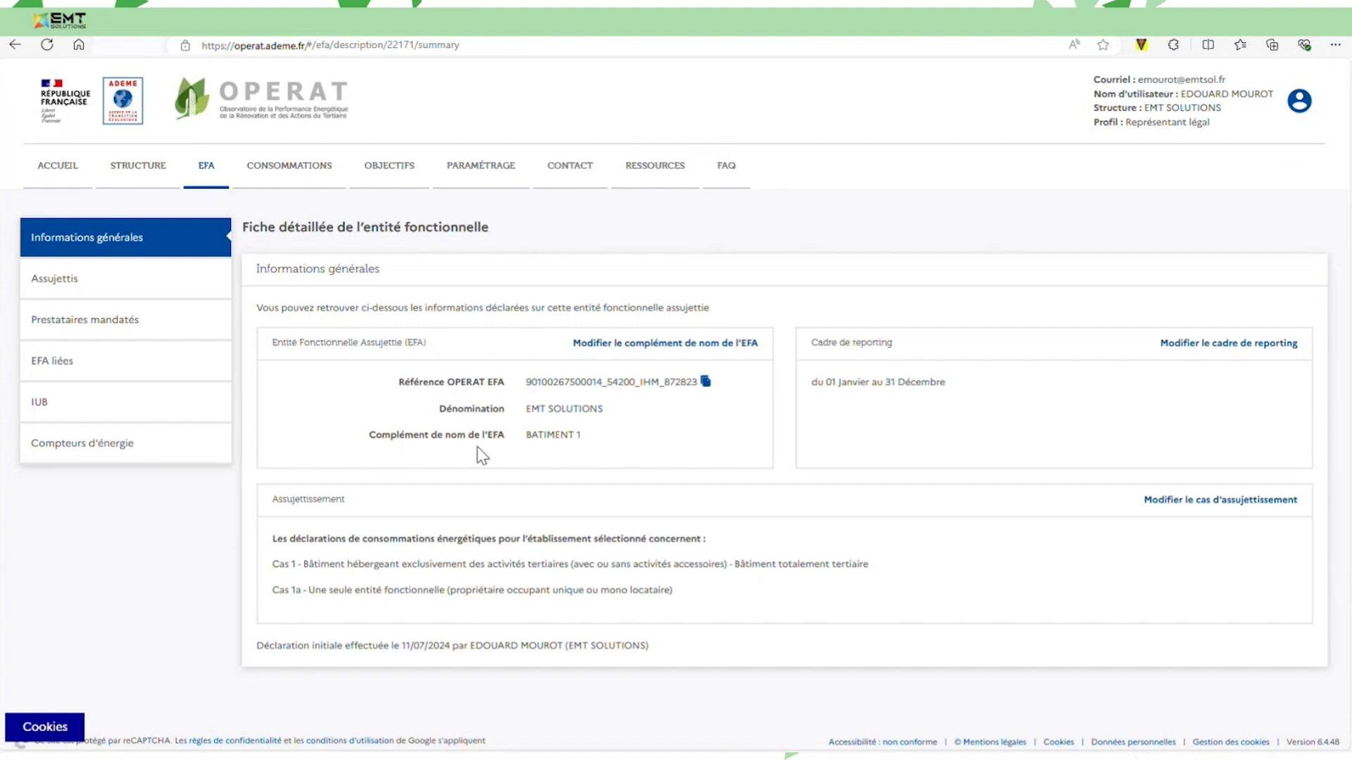
# Browse the EFA sheet's Assujettis, Prestataires mandatés and EFA liées sections.
pyautogui.click(129, 279)
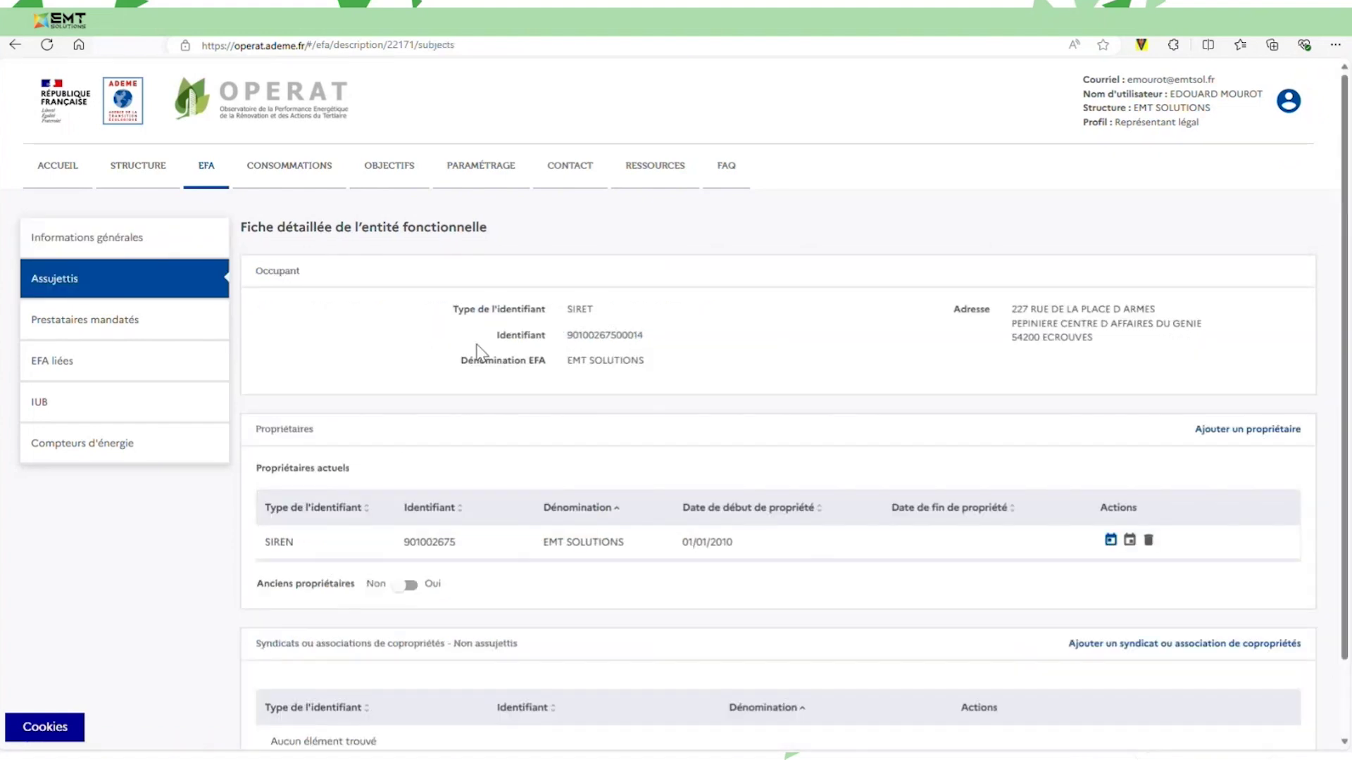
pyautogui.scroll(-1, 479, 352)
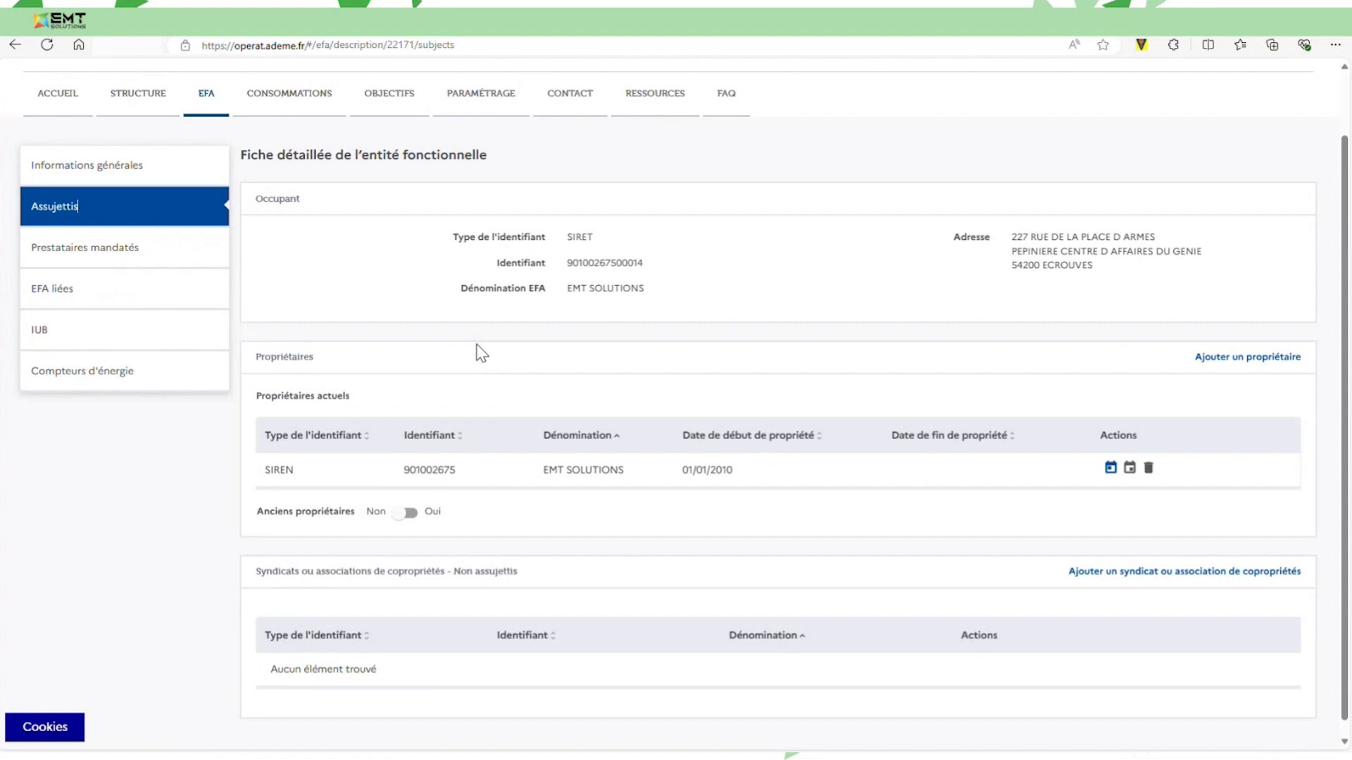
pyautogui.scroll(-1, 481, 352)
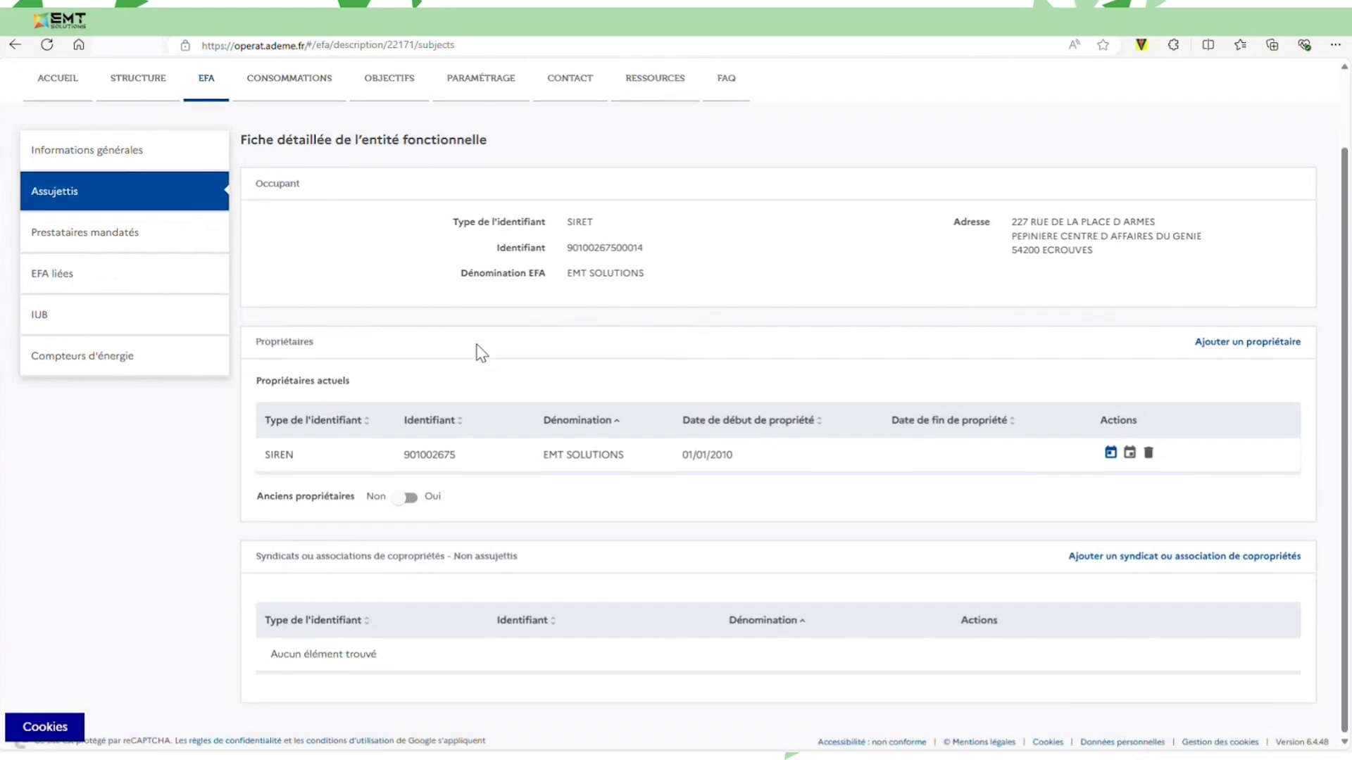
pyautogui.scroll(1, 210, 400)
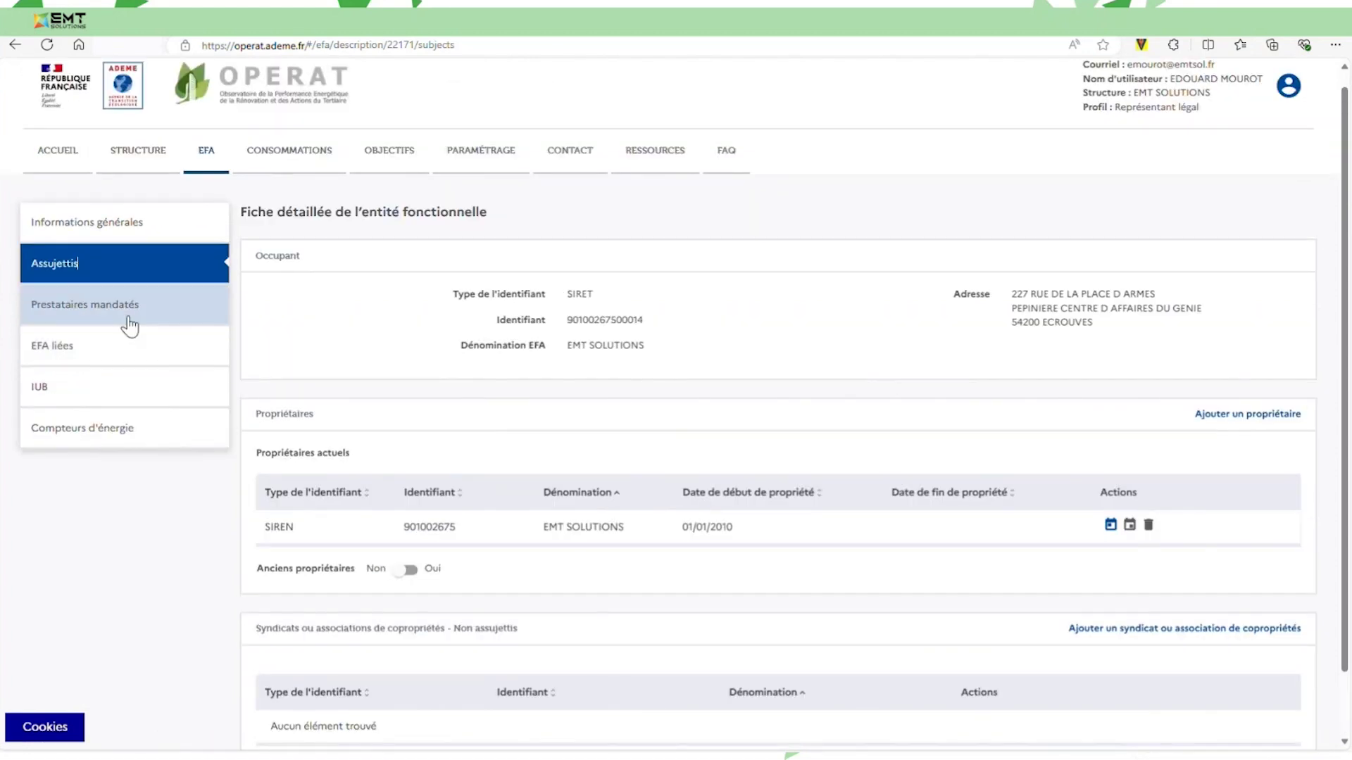
pyautogui.click(118, 315)
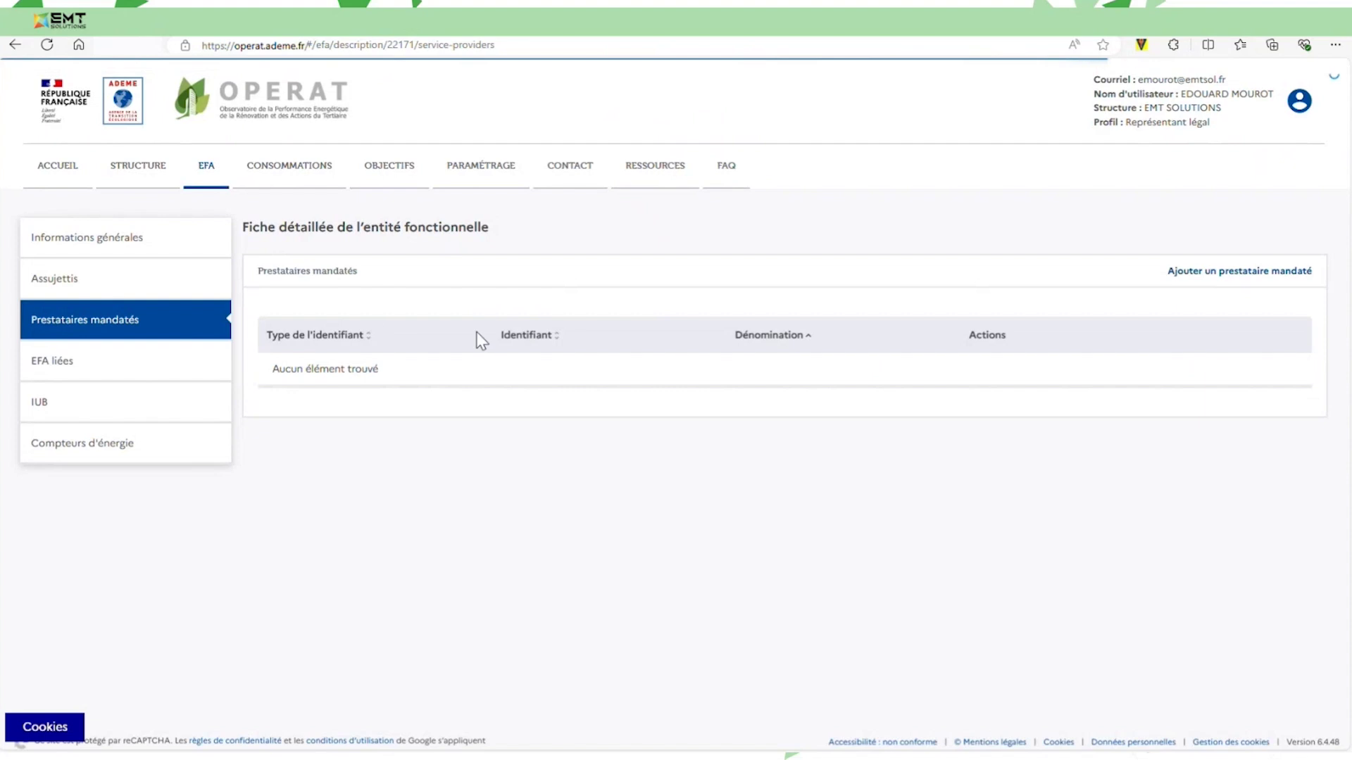
pyautogui.click(109, 359)
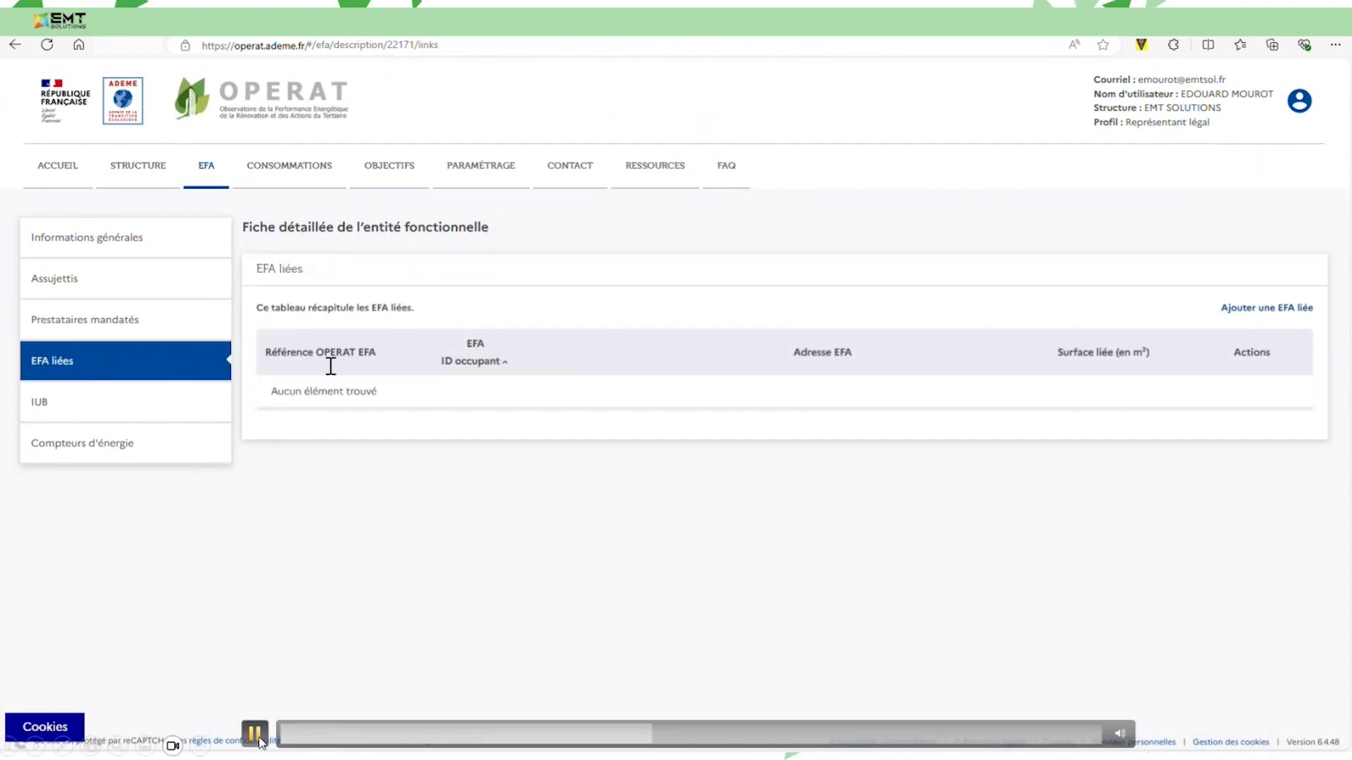
pyautogui.click(256, 734)
pyautogui.click(256, 734)
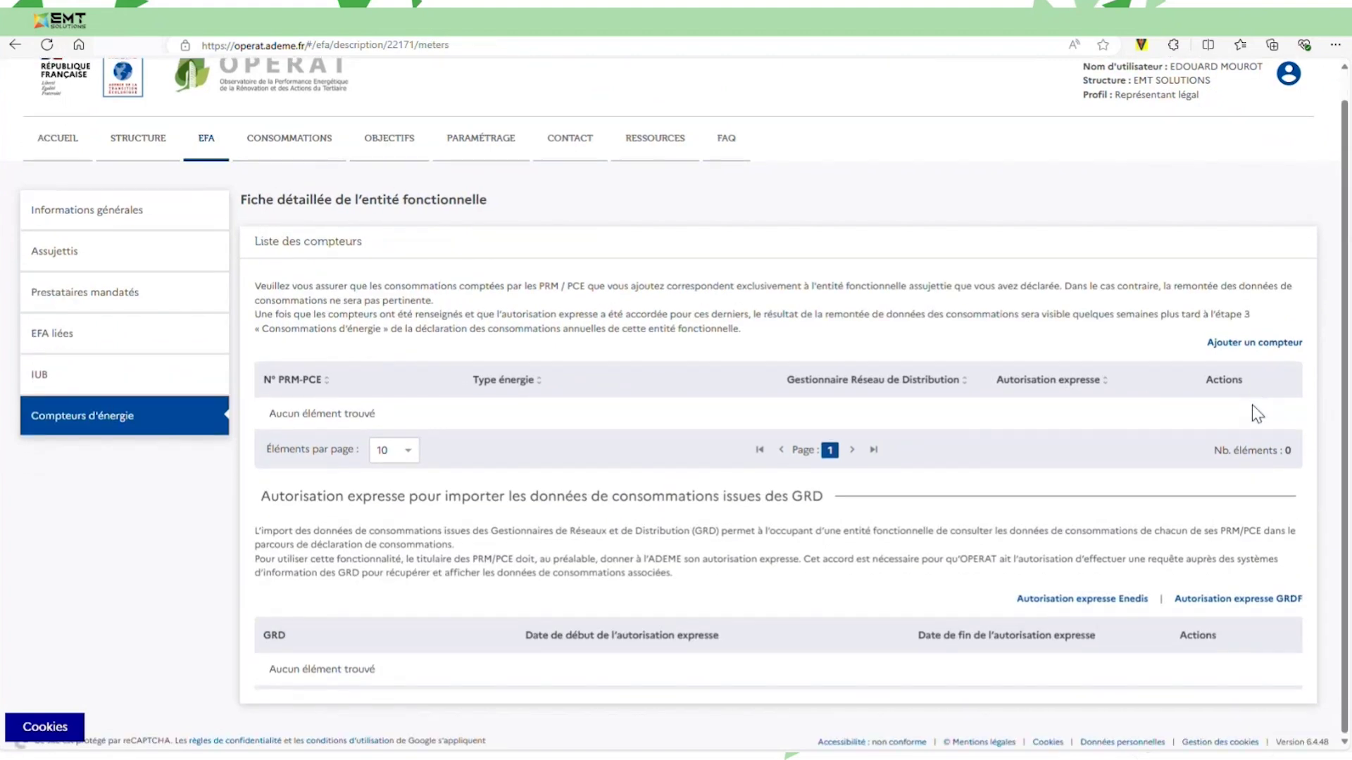
# Add a new energy meter with PRM-PCE number '14 chiffres'.
pyautogui.click(1274, 343)
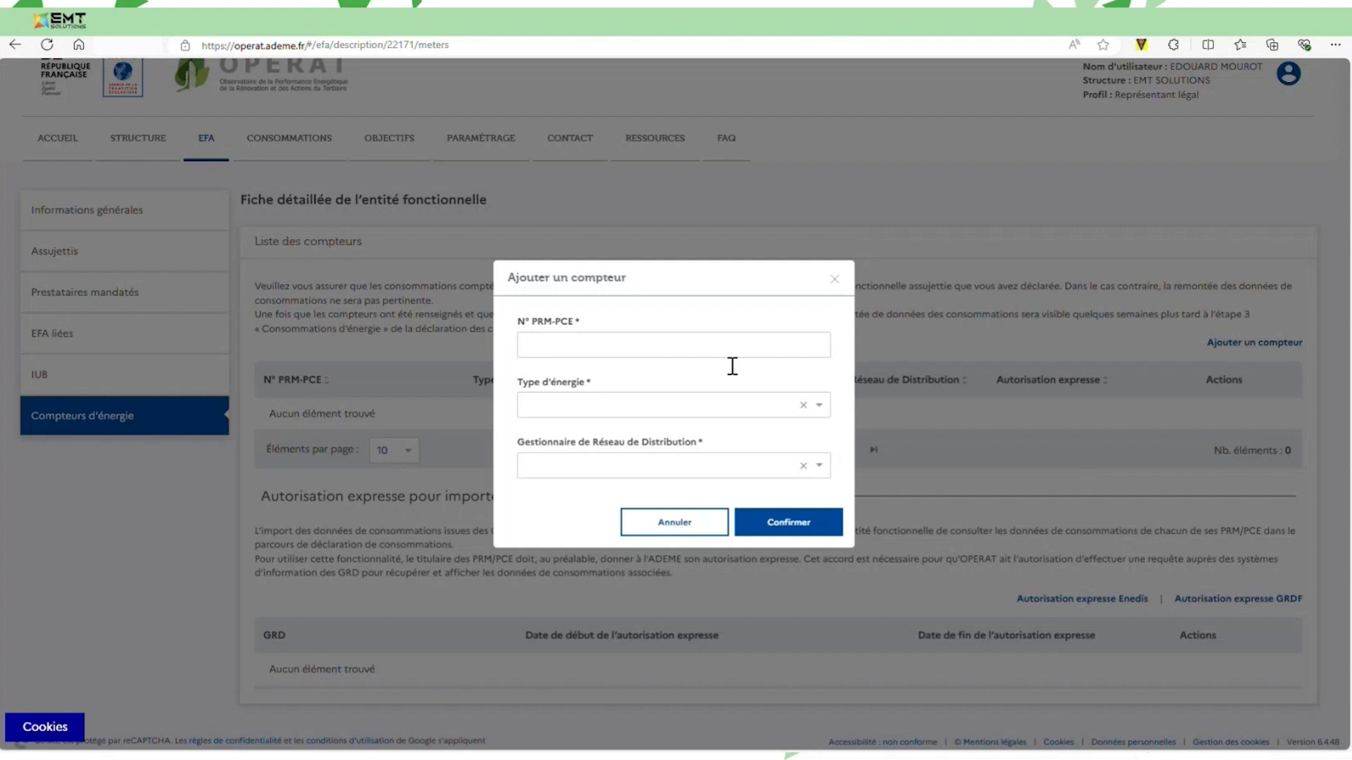
pyautogui.write('14 chiffres')
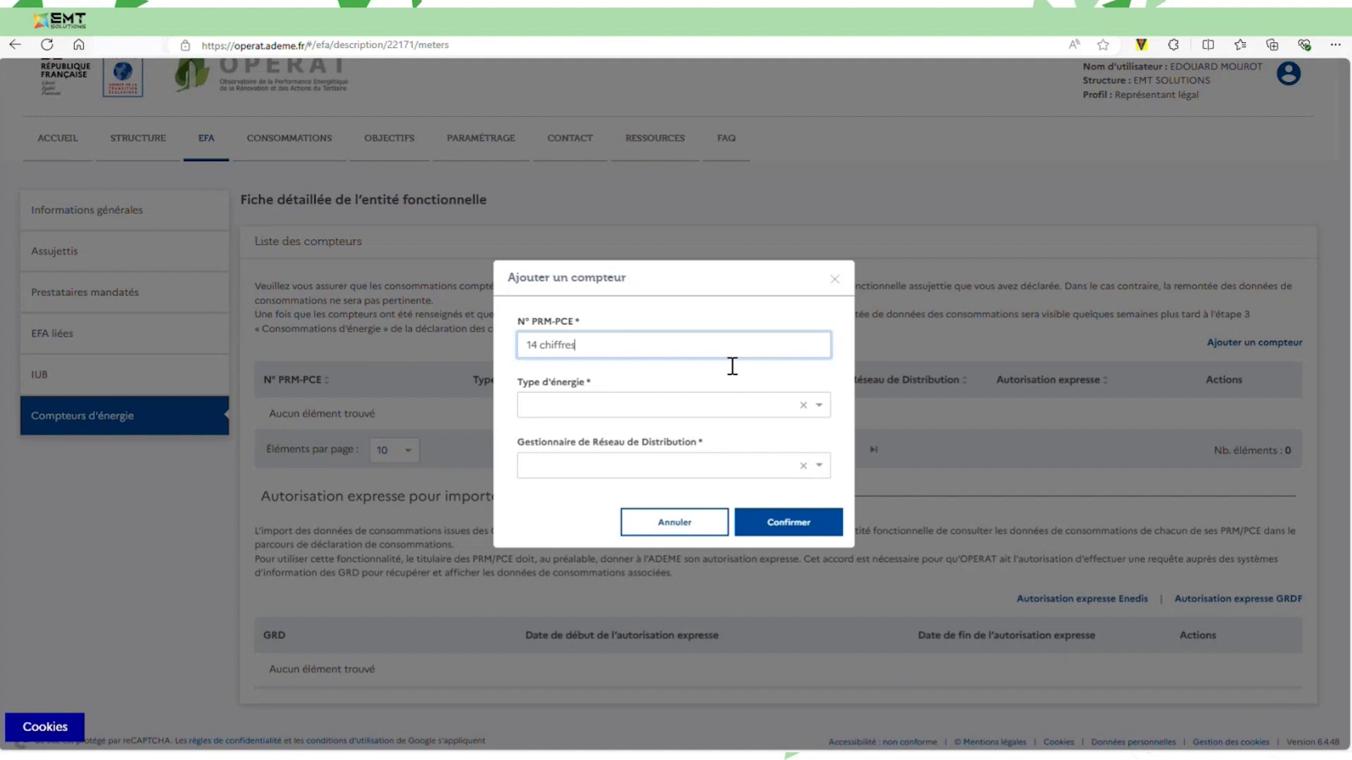
pyautogui.write(' ou GI et 6 chiffres')
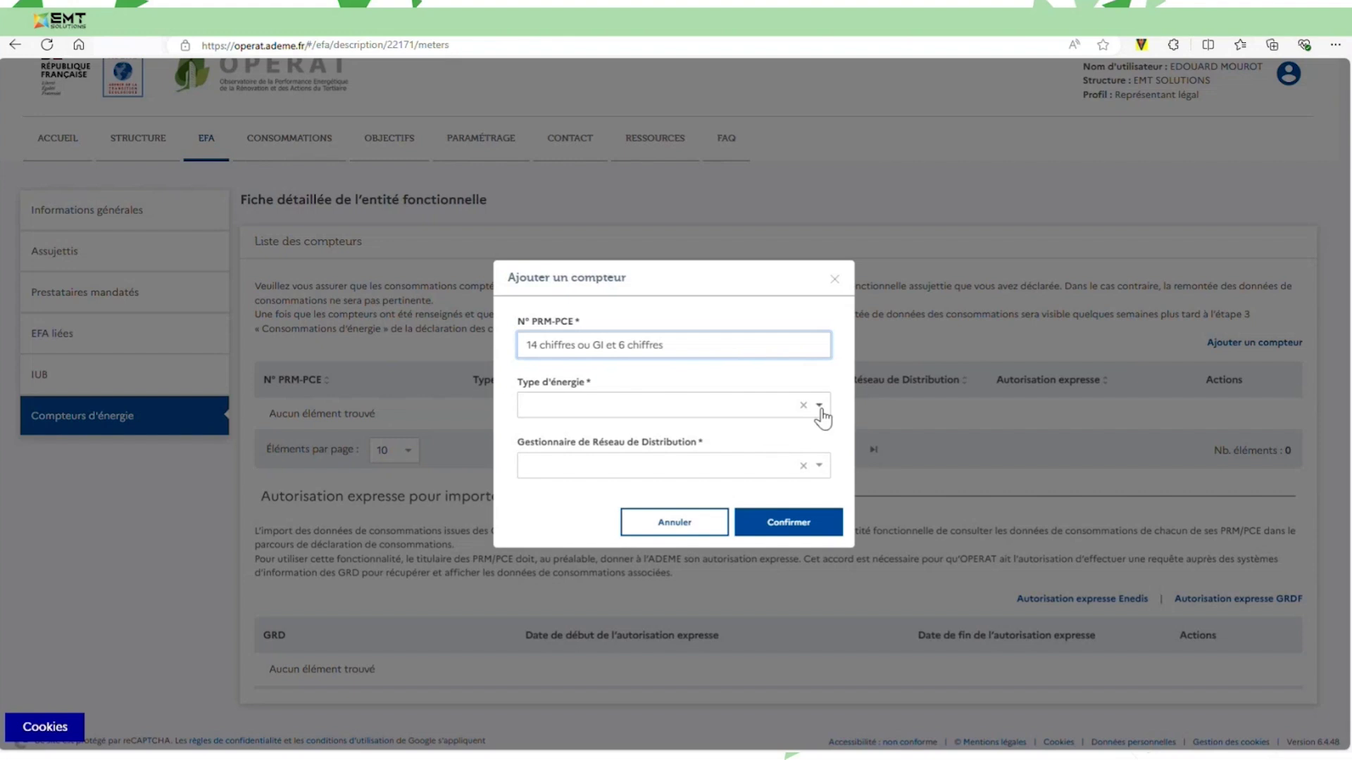
pyautogui.moveTo(710, 345); pyautogui.dragTo(573, 345)
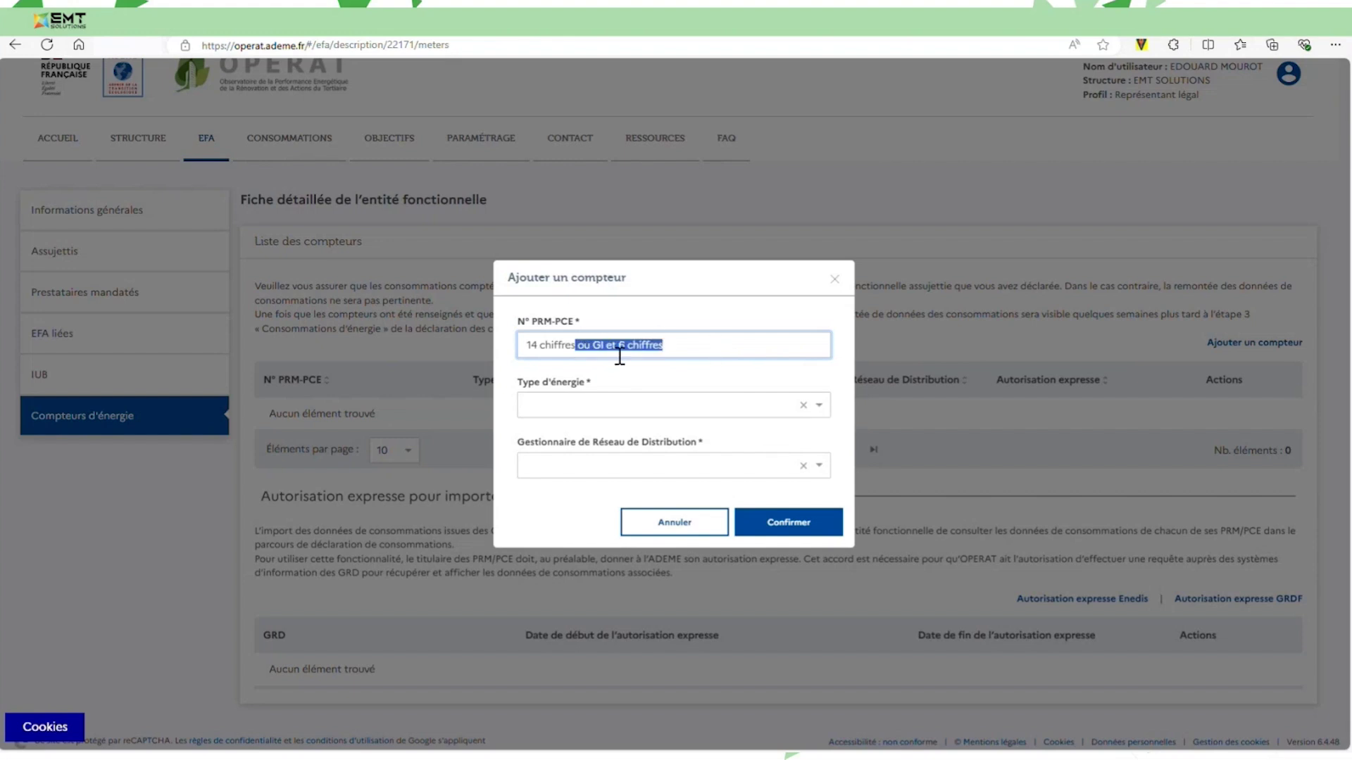
pyautogui.press('BackSpace')
# Set the meter to Electricité (kWh) - Hors IRVE sous-comptée, operator Enedis, and save it.
pyautogui.click(810, 404)
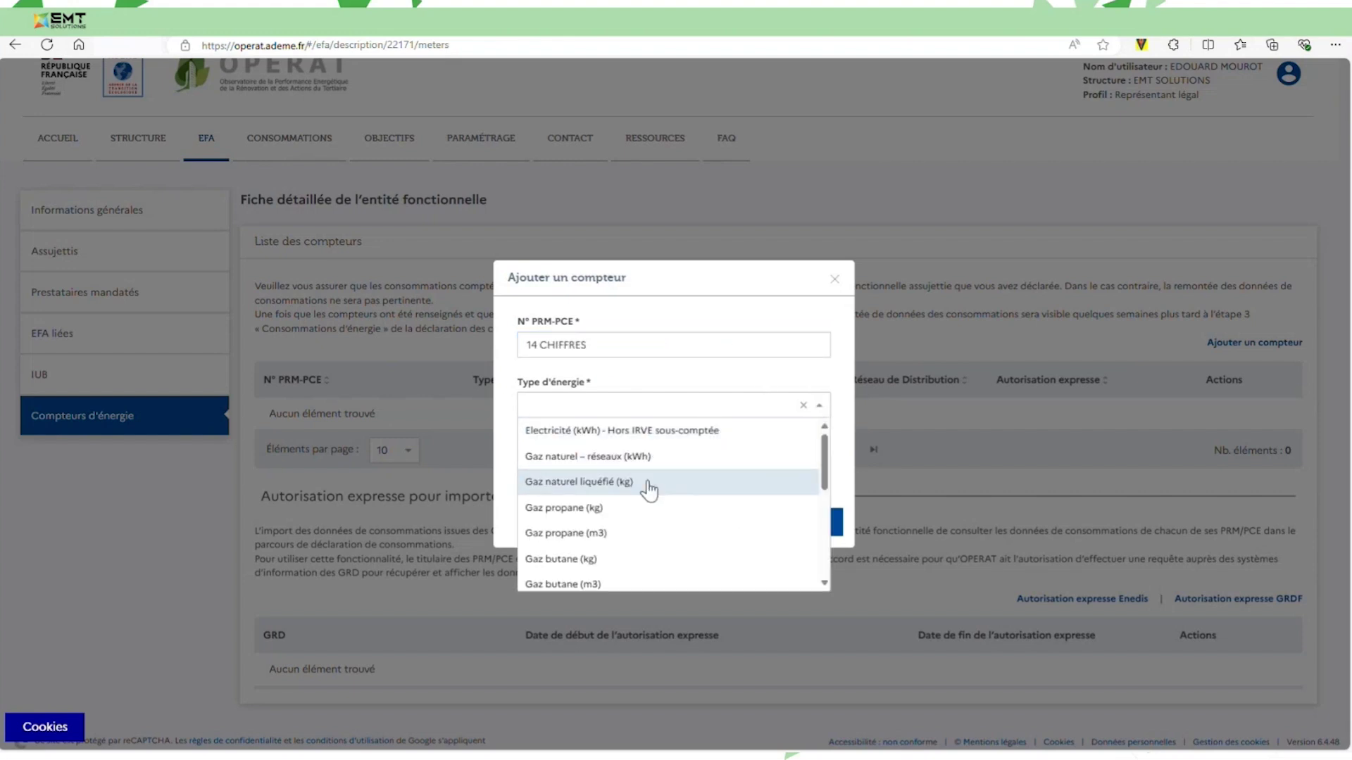
pyautogui.scroll(-3, 619, 514)
pyautogui.scroll(-2, 651, 524)
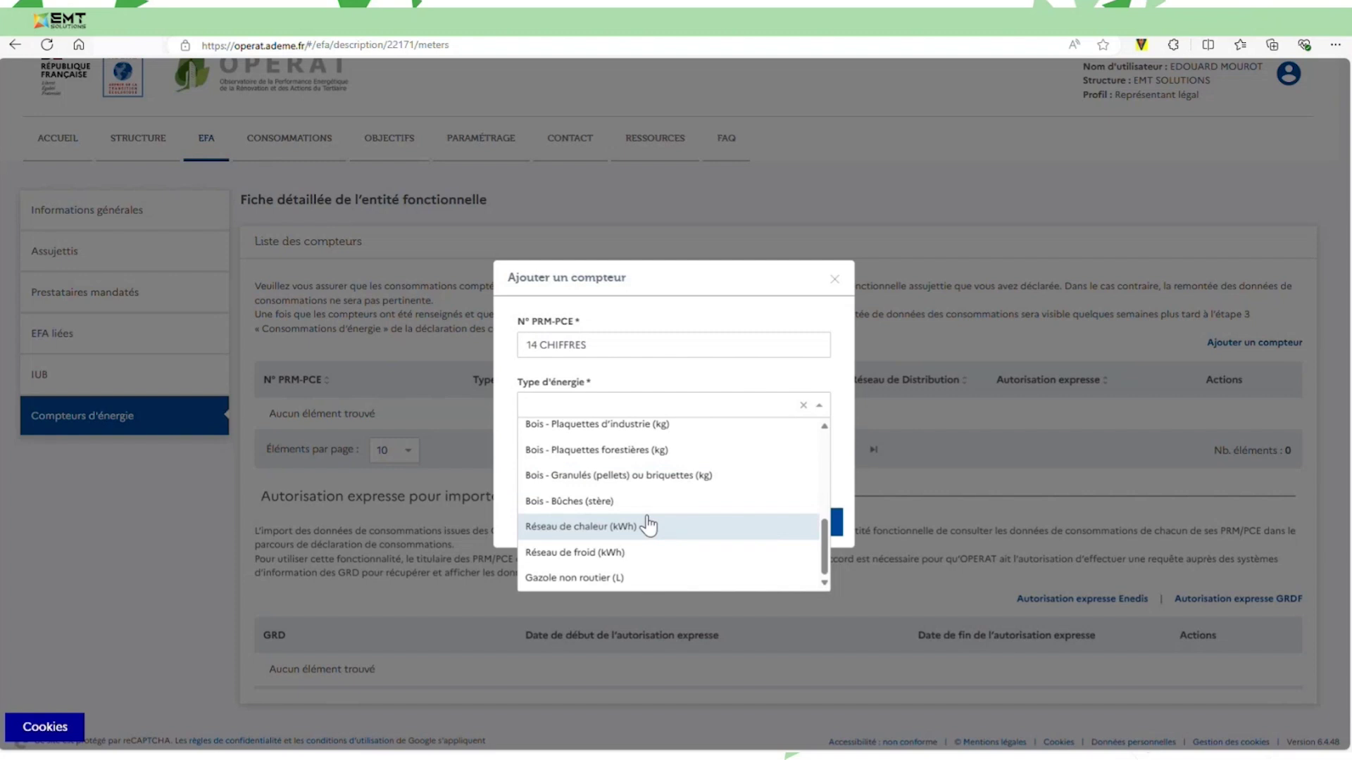
pyautogui.scroll(5, 648, 521)
pyautogui.click(633, 426)
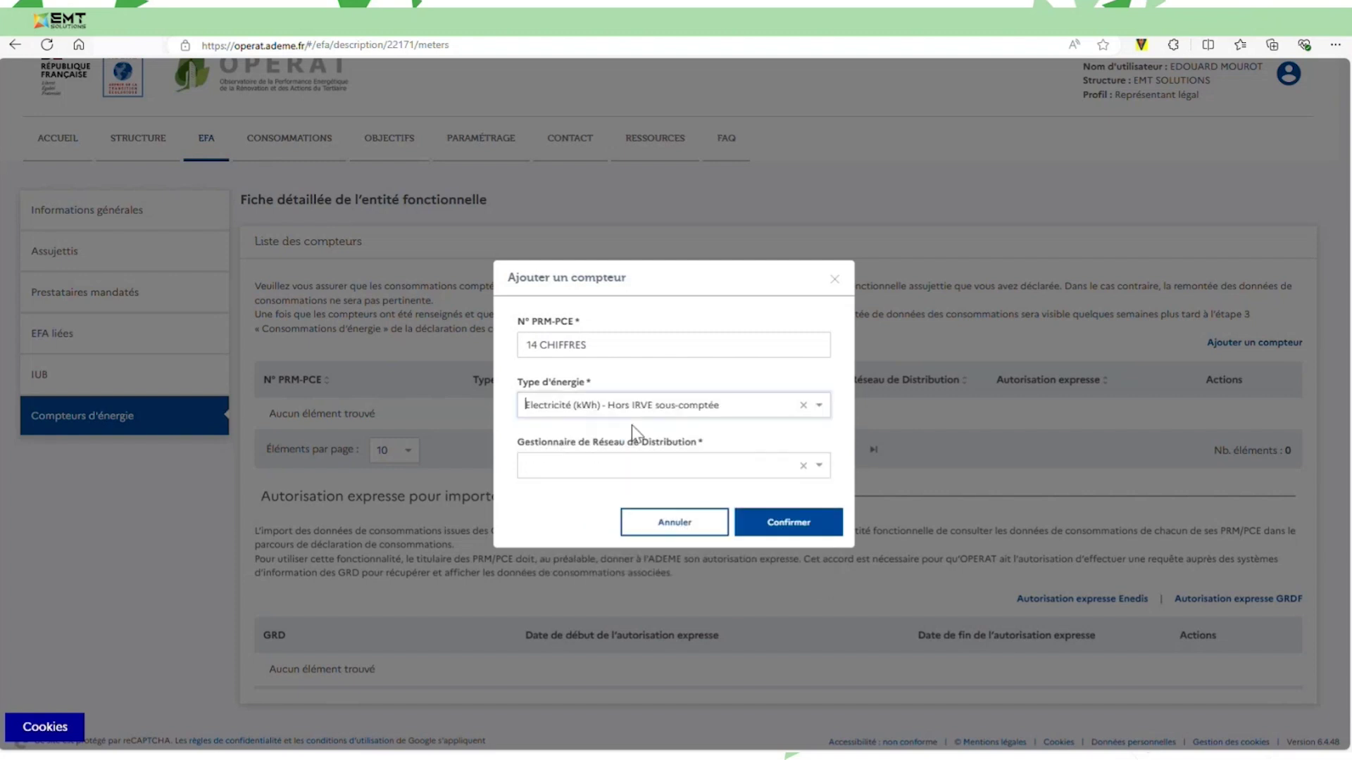
pyautogui.click(560, 473)
pyautogui.click(563, 490)
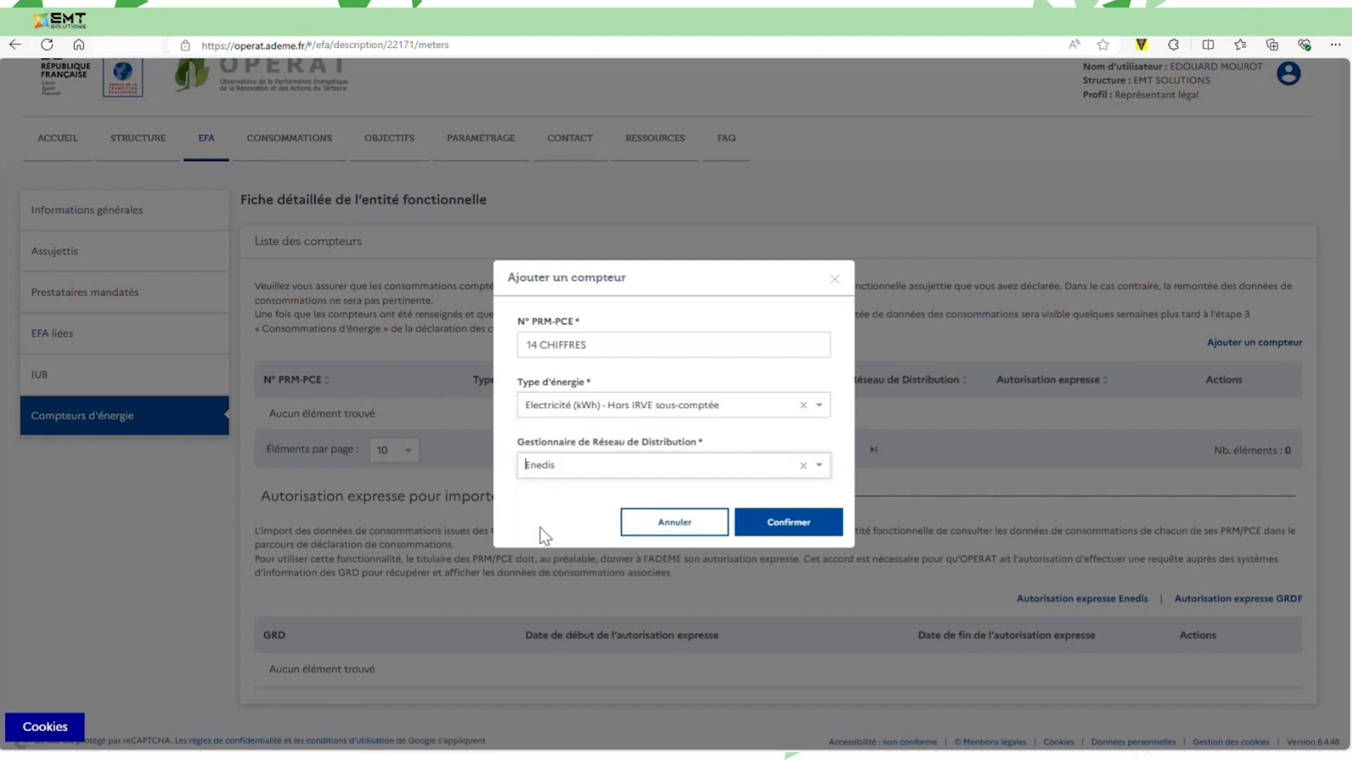
pyautogui.click(806, 529)
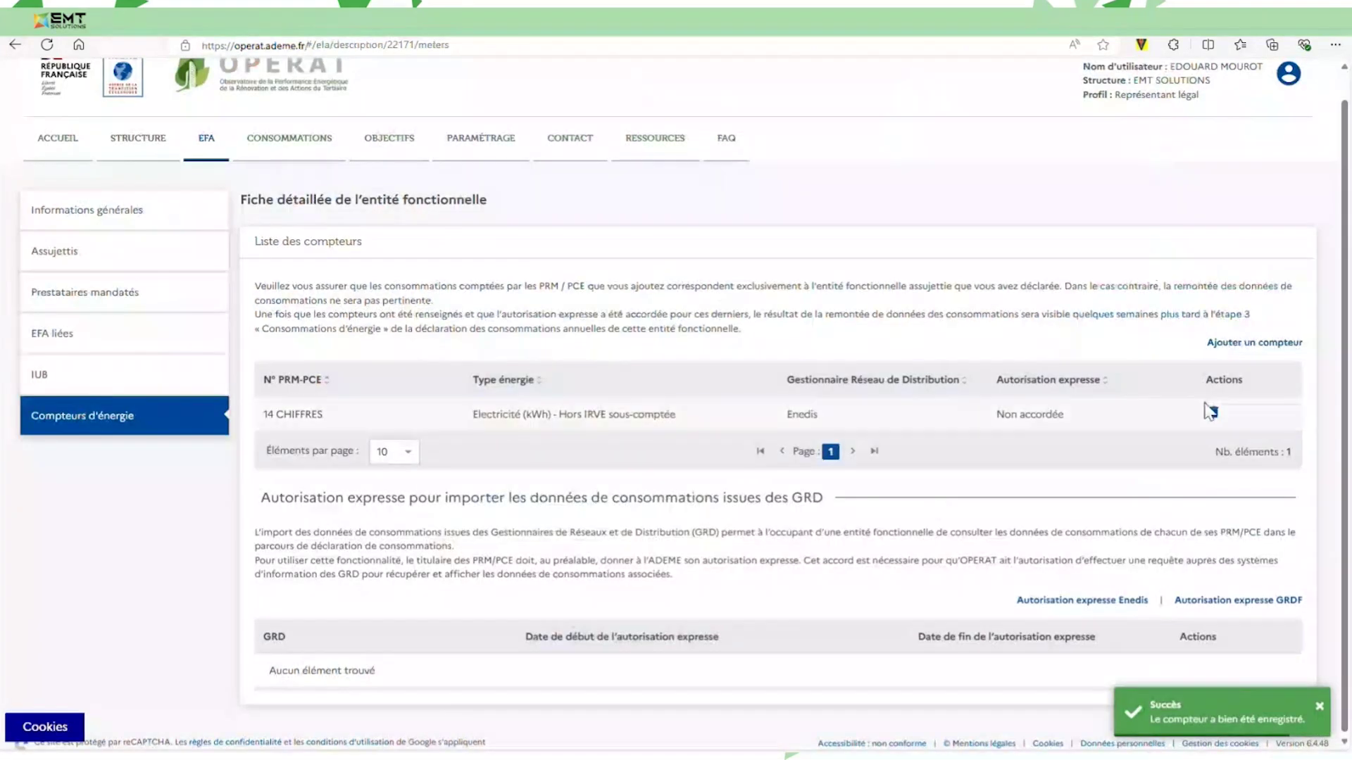
pyautogui.click(1247, 344)
# Add meter '14 chiffres ou GI + 6 chiffres' as Gaz naturel – réseaux (kWh) with GRDF.
pyautogui.click(702, 359)
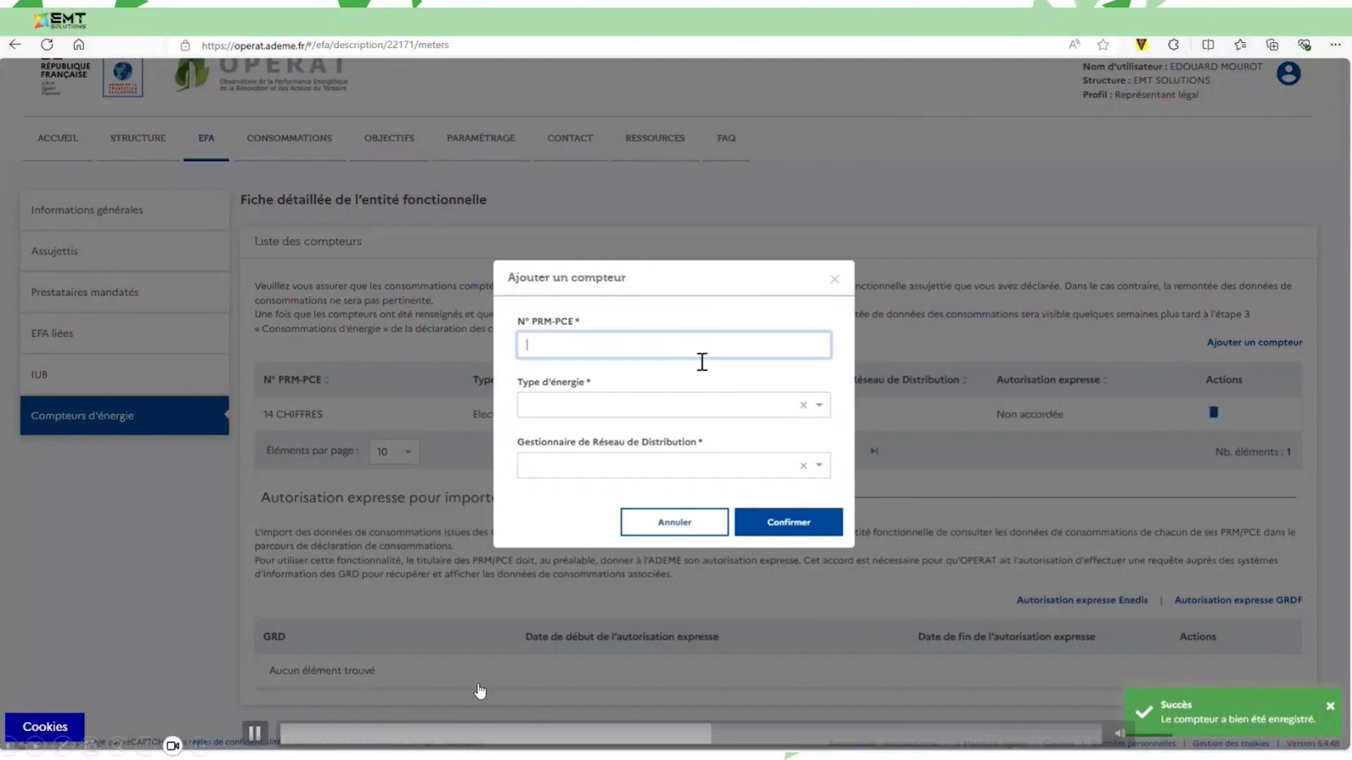
pyautogui.write('14 ch')
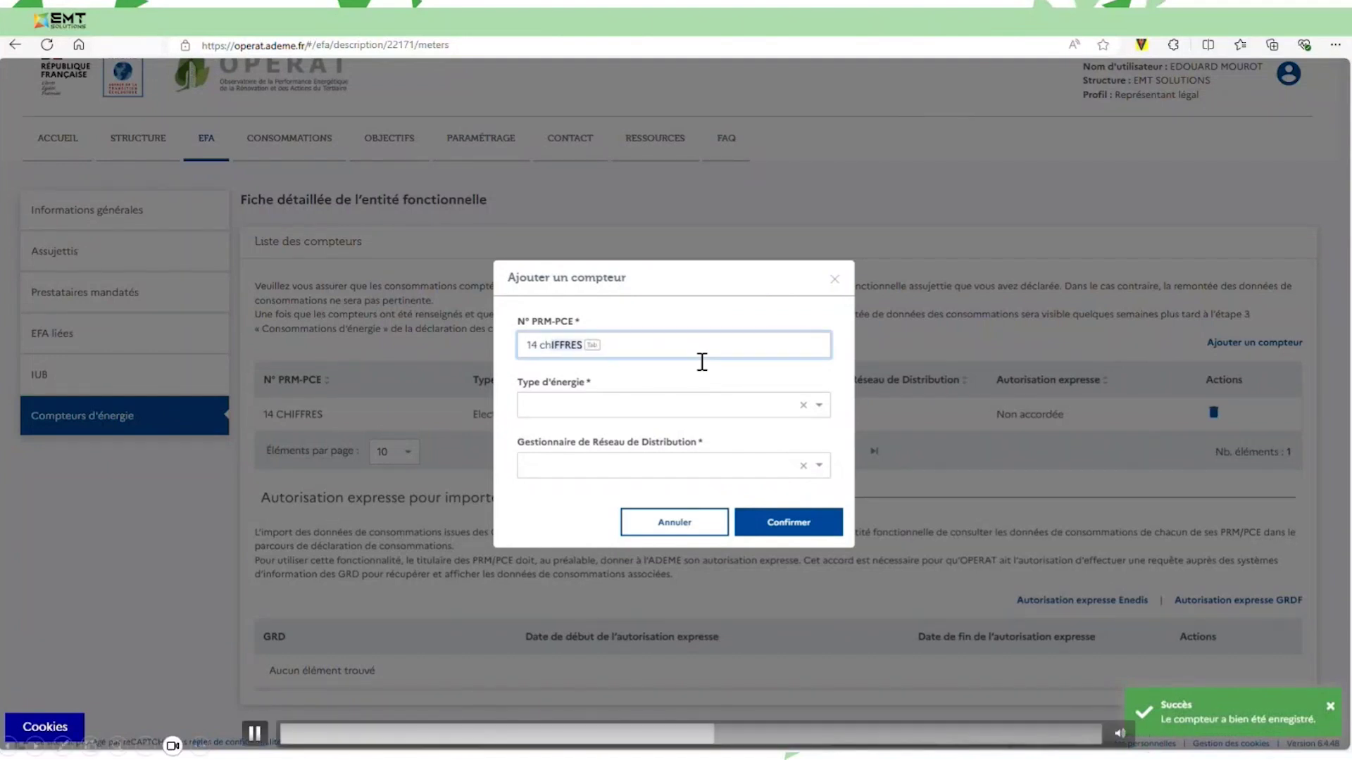
pyautogui.write('iffres')
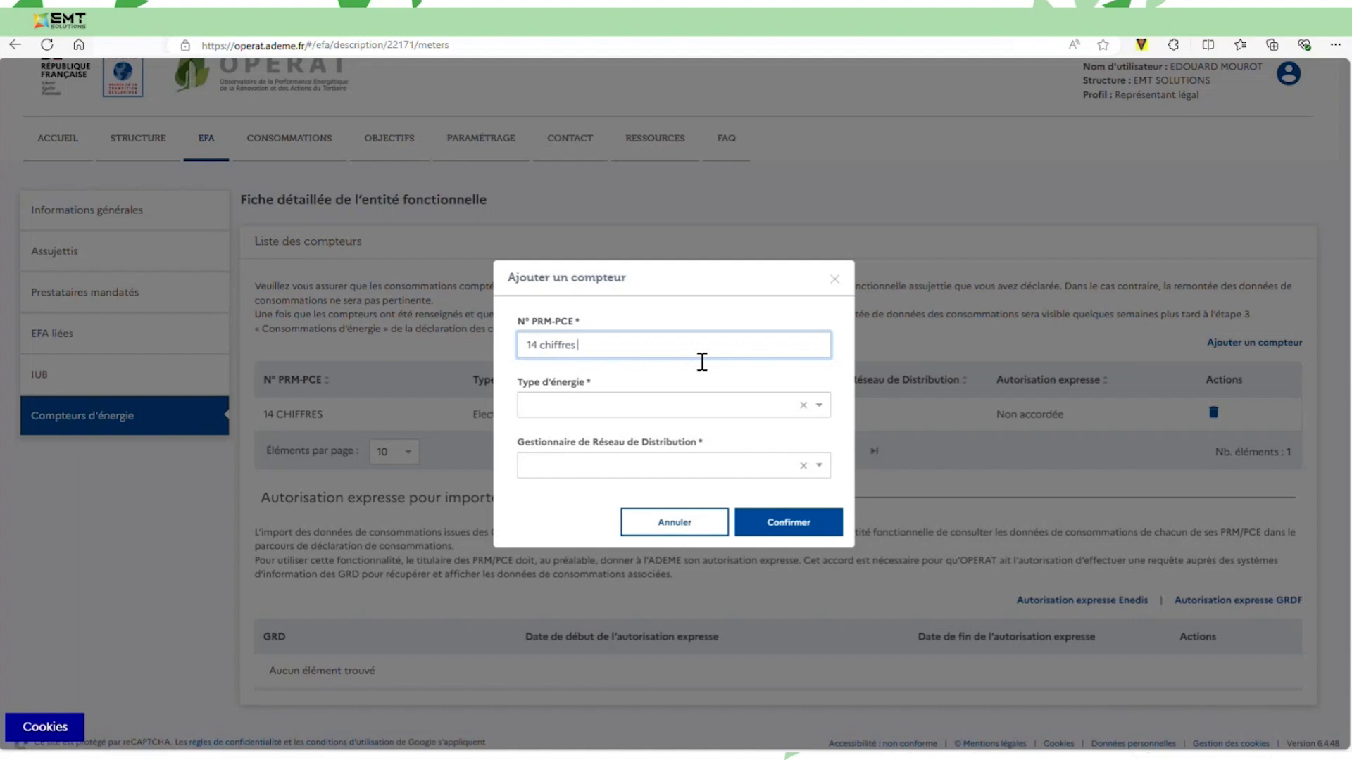
pyautogui.write(' ou GI + 6 chiffres')
pyautogui.click(826, 408)
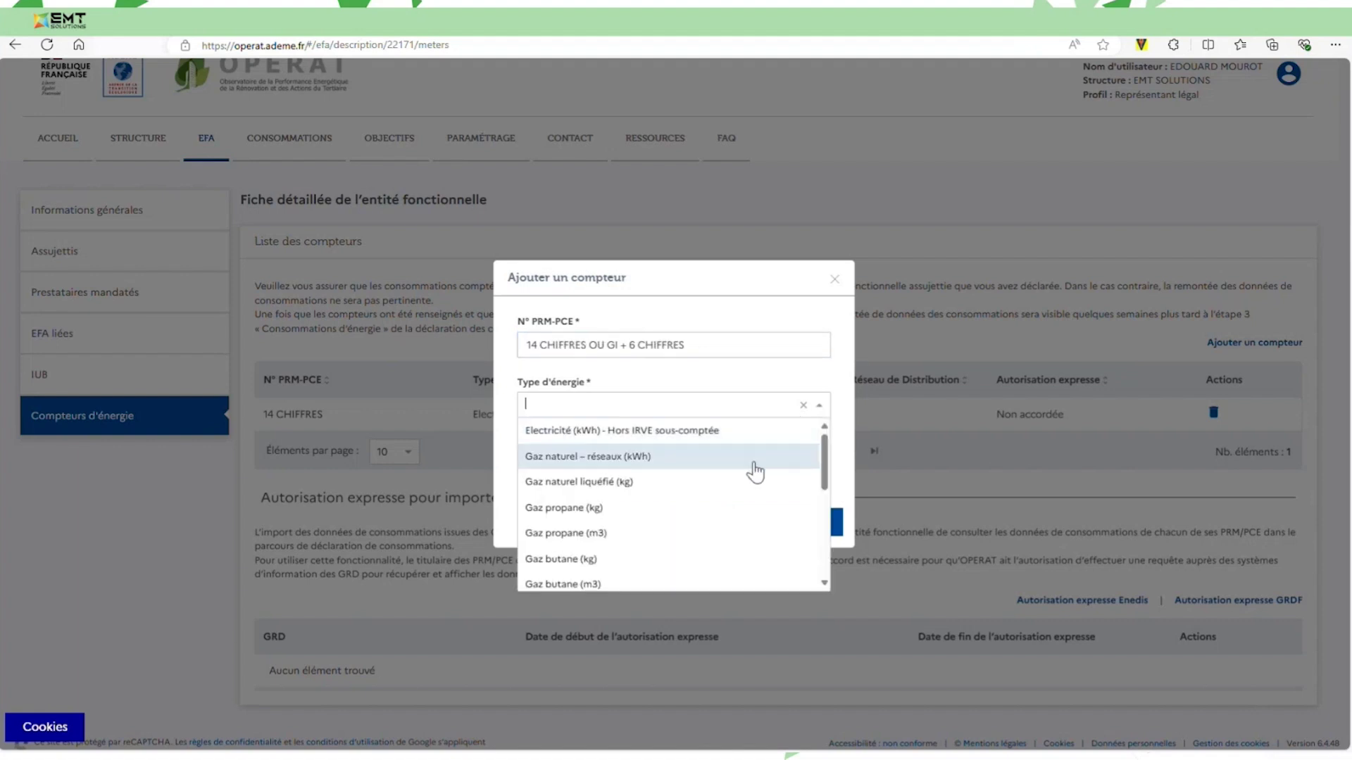
pyautogui.click(668, 458)
pyautogui.click(697, 467)
pyautogui.click(665, 517)
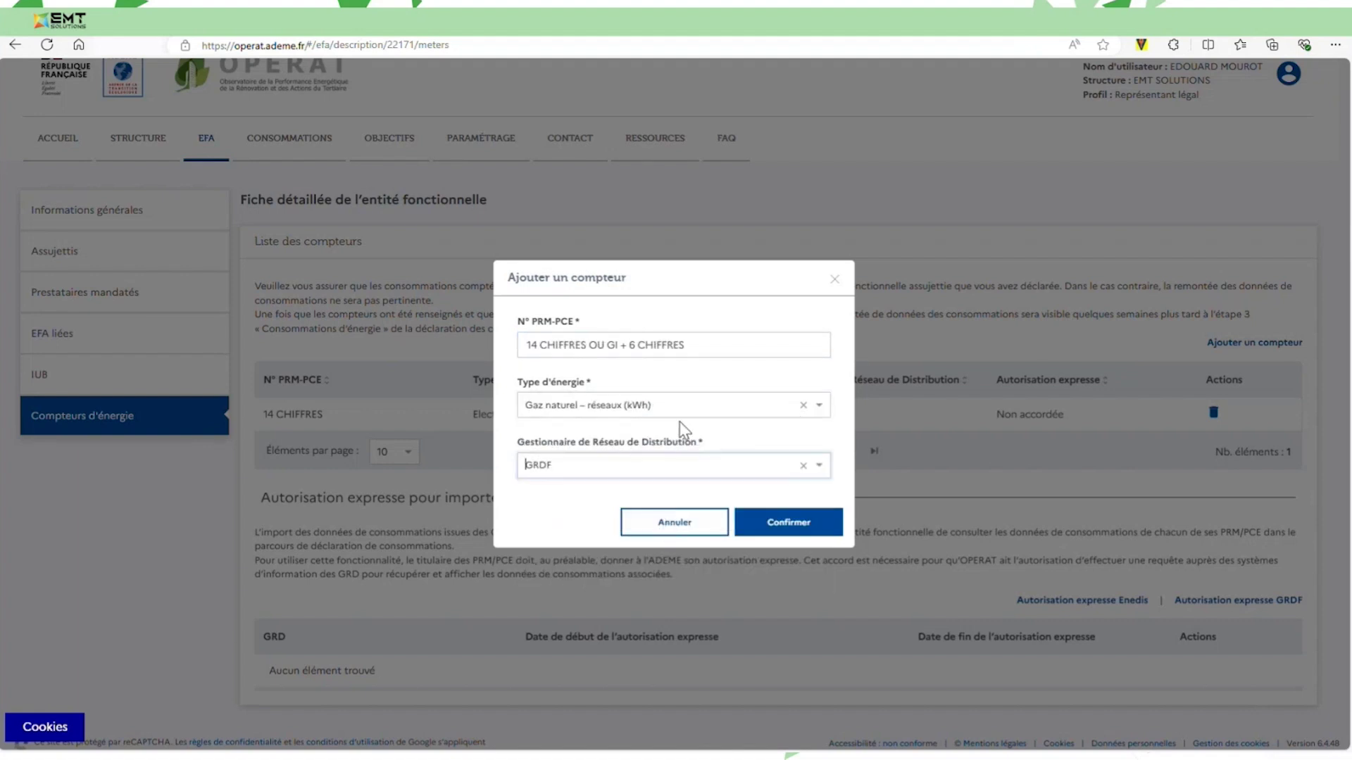
pyautogui.click(780, 523)
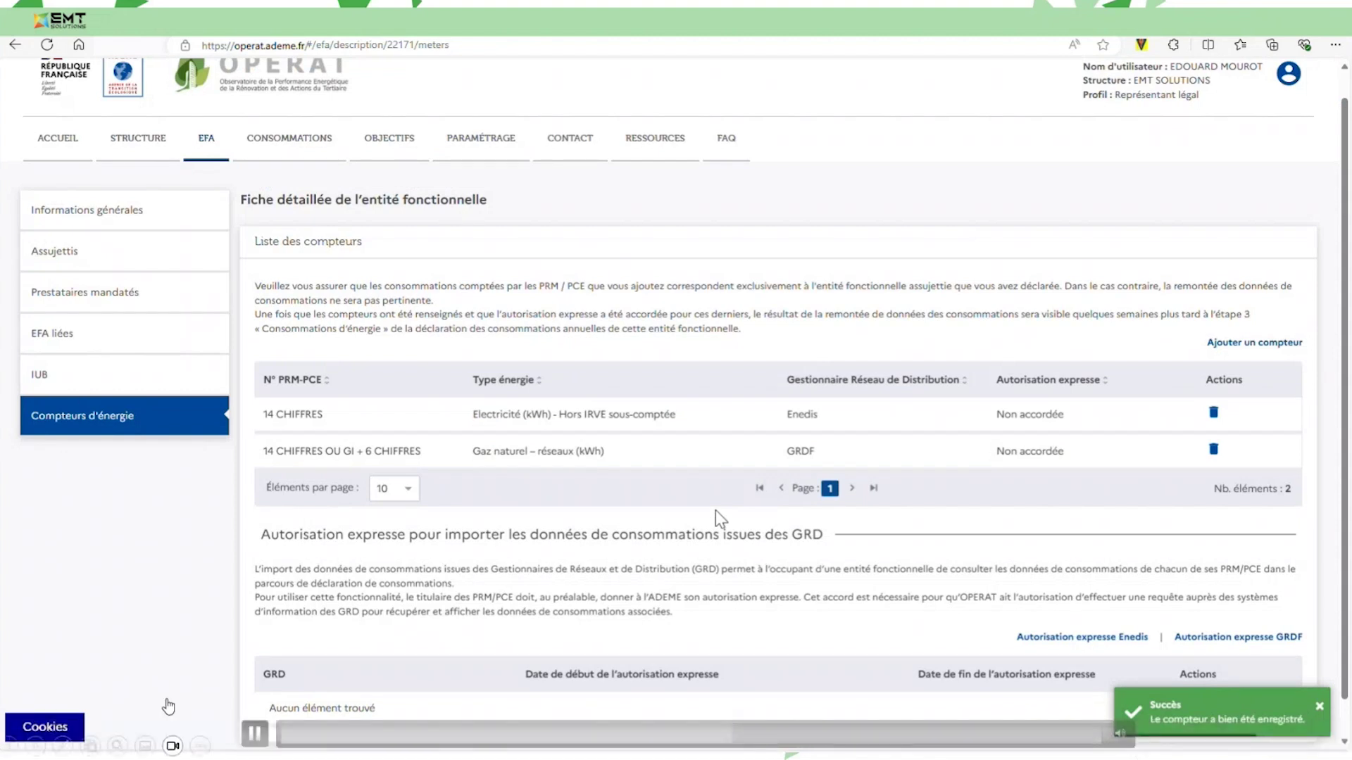
pyautogui.click(255, 733)
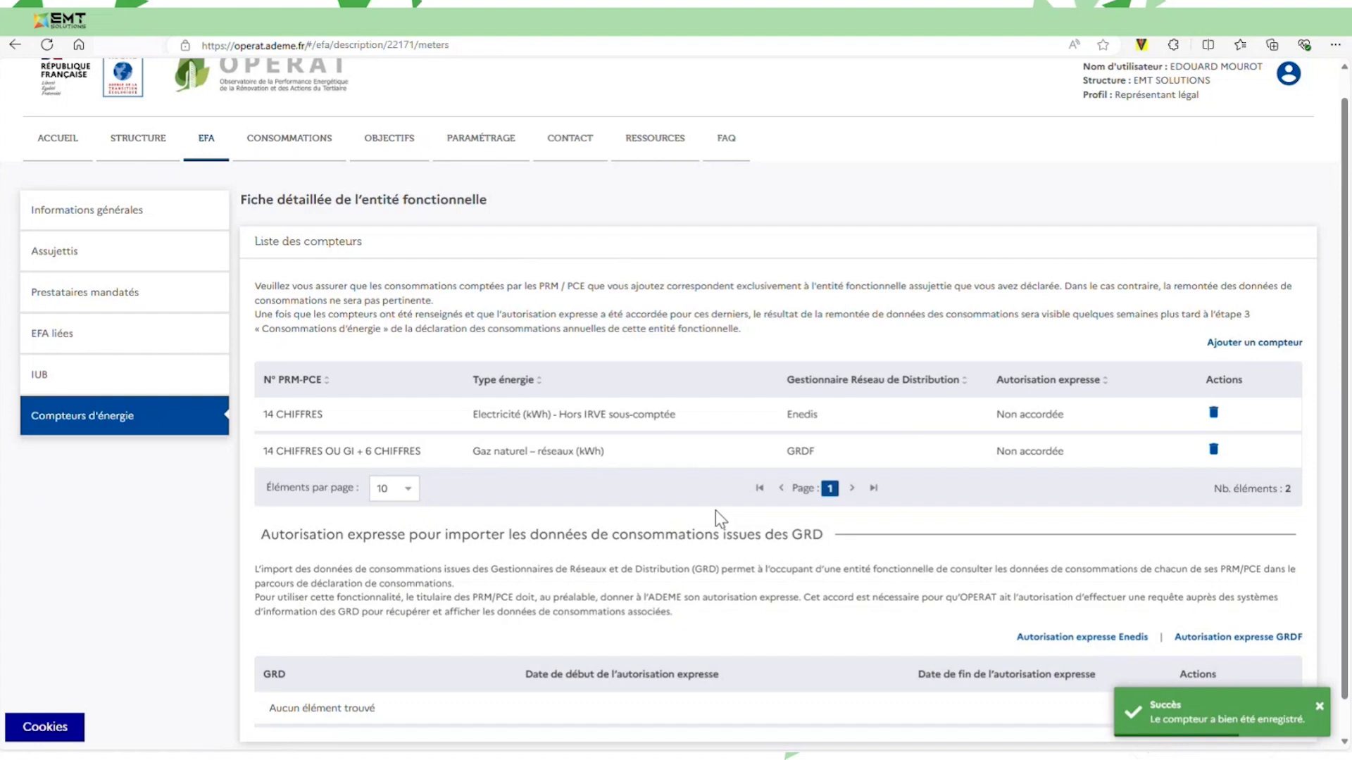
pyautogui.moveTo(290, 610)
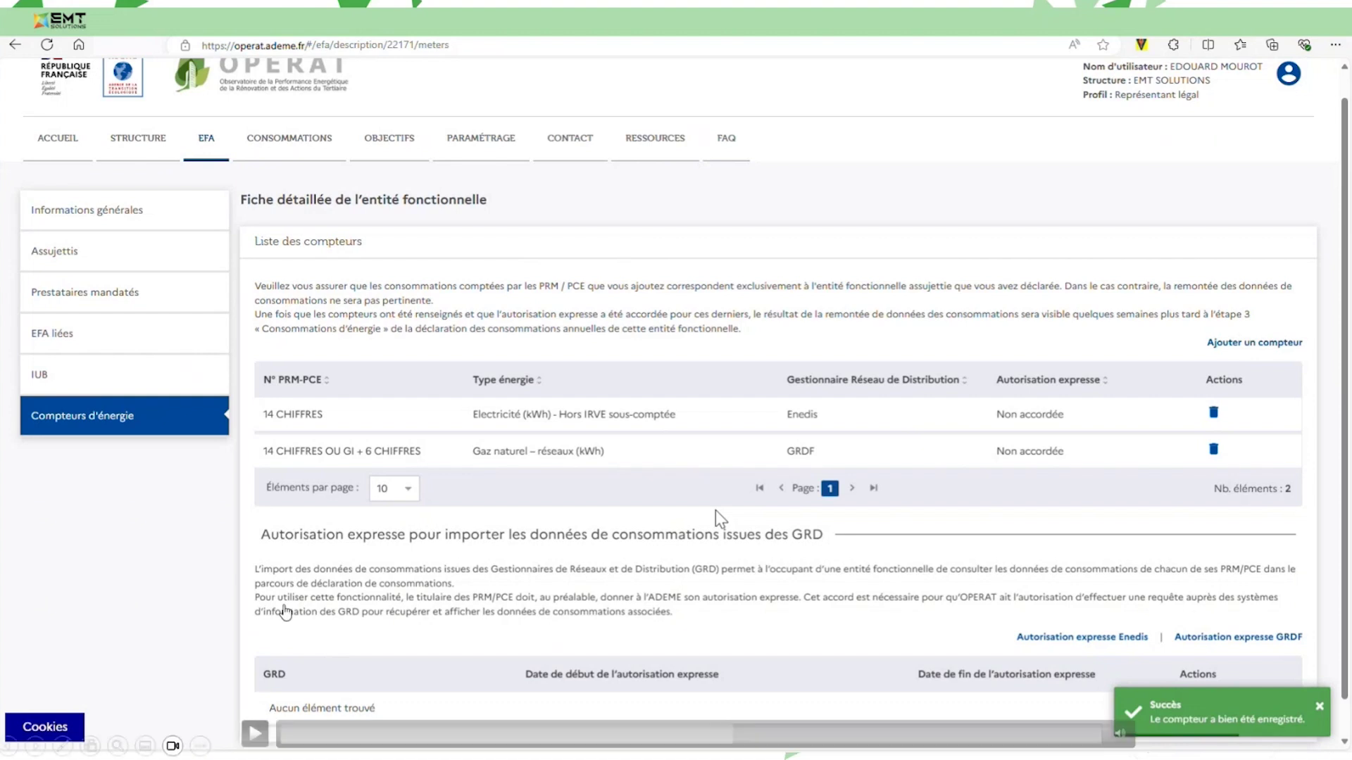
pyautogui.click(255, 735)
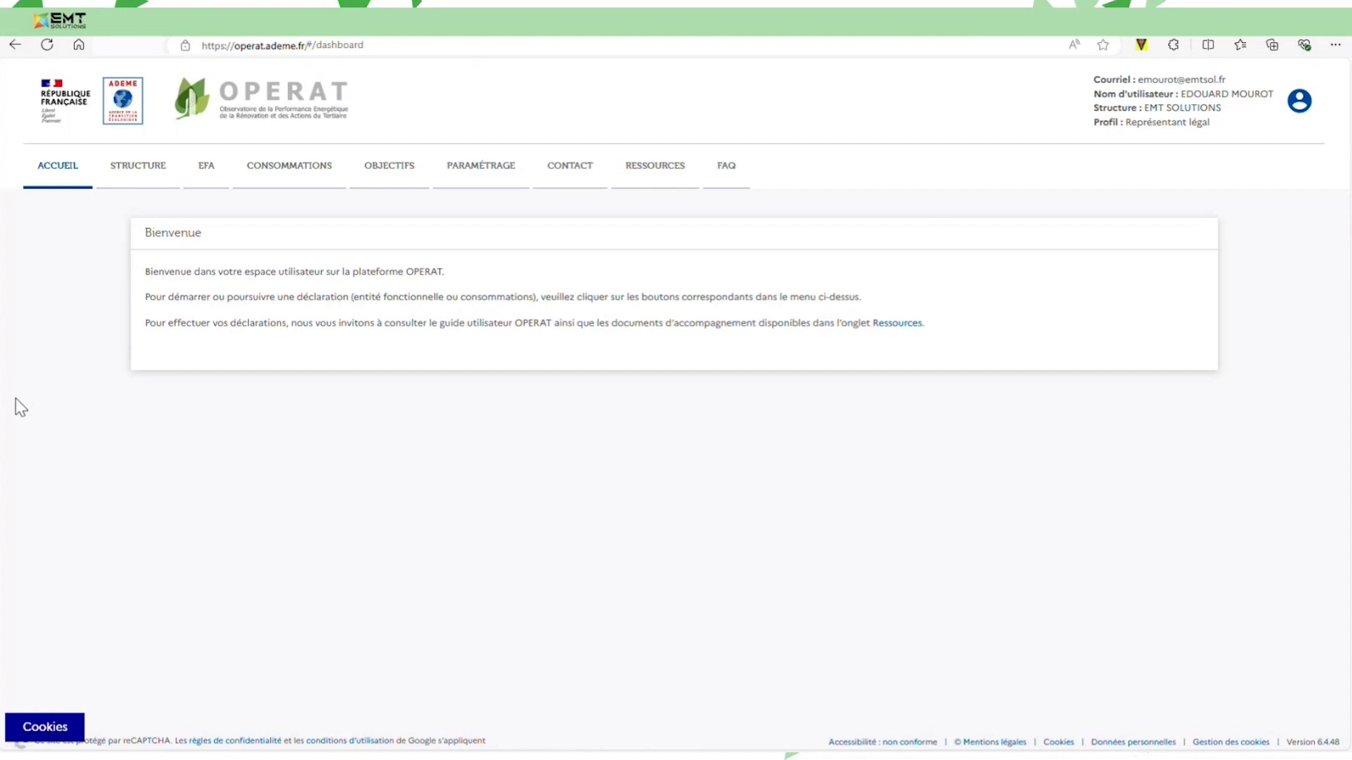
# Create a 2022 consumption declaration for EMT SOLUTIONS BATIMENT 1 and save the entity choice.
pyautogui.click(299, 172)
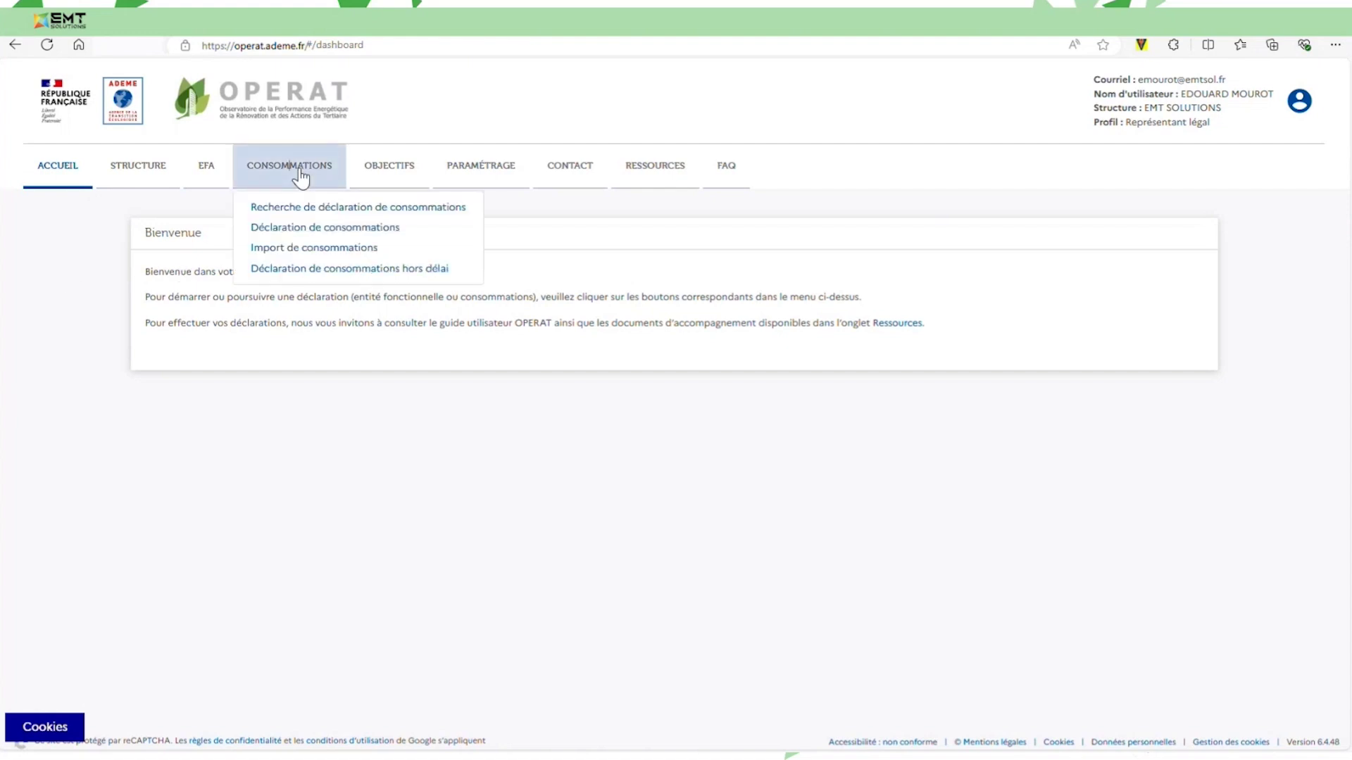
pyautogui.click(301, 228)
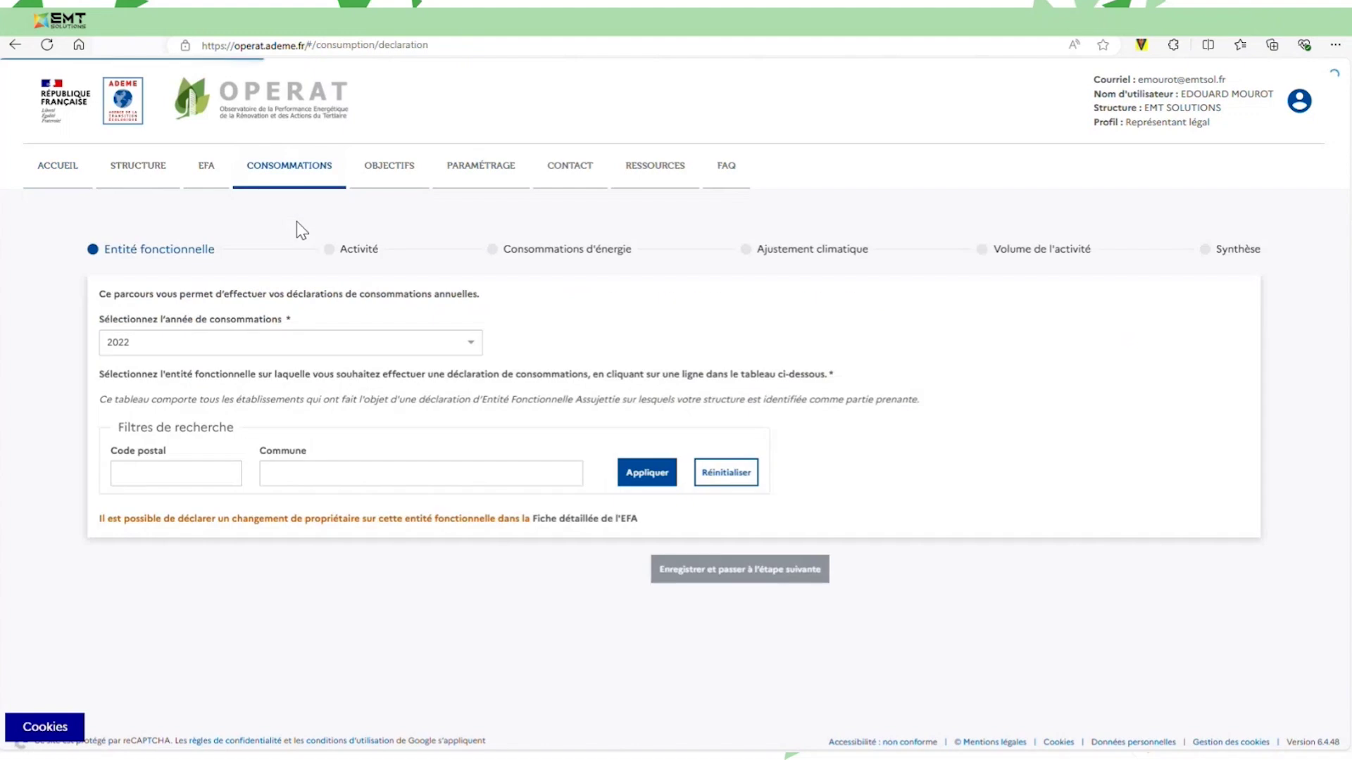
pyautogui.click(320, 341)
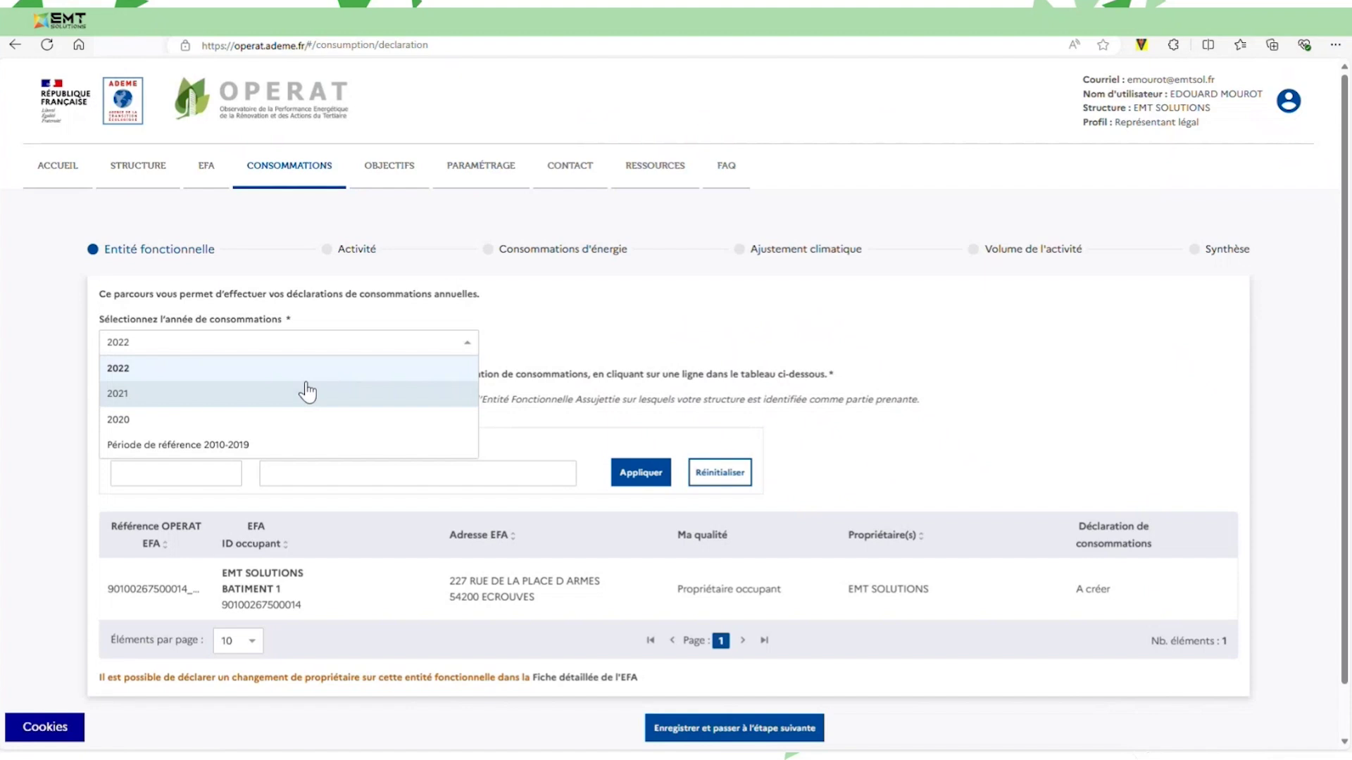
pyautogui.moveTo(262, 731)
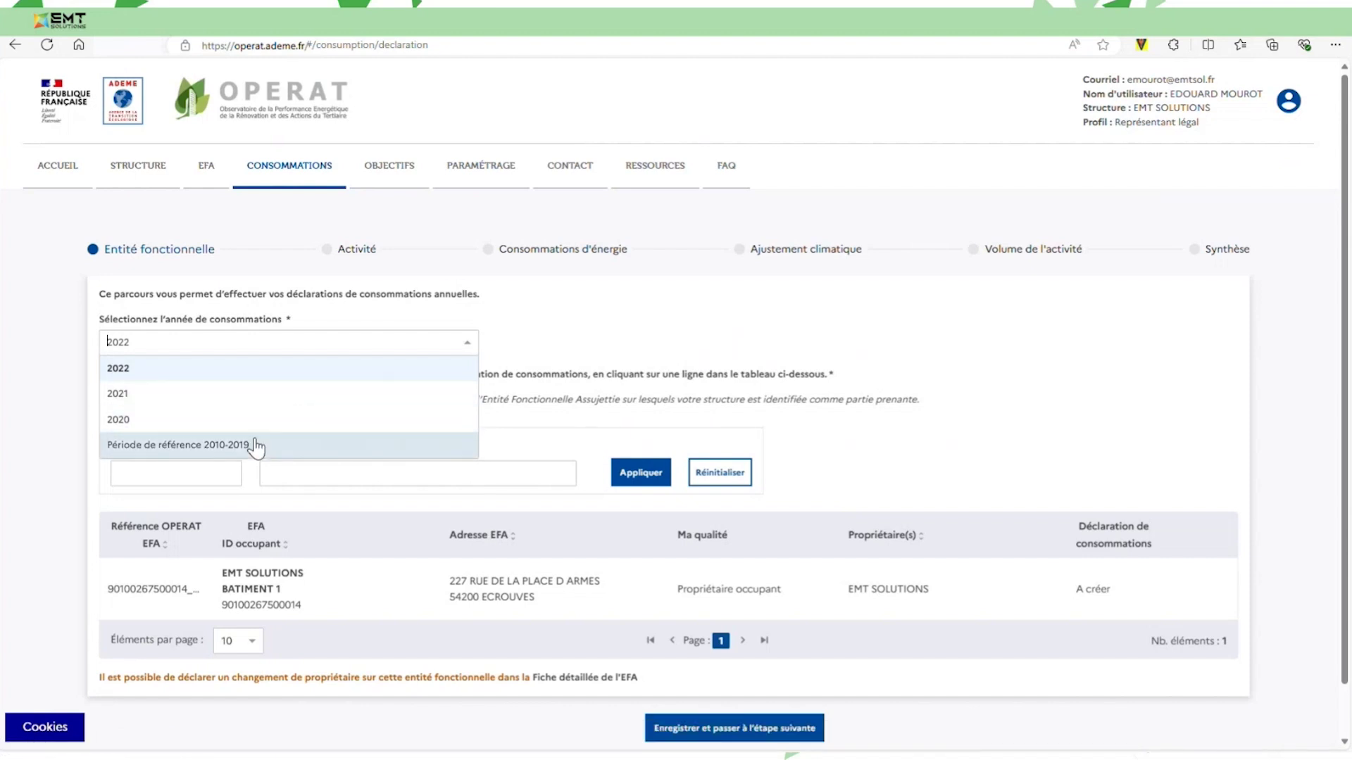
pyautogui.click(603, 318)
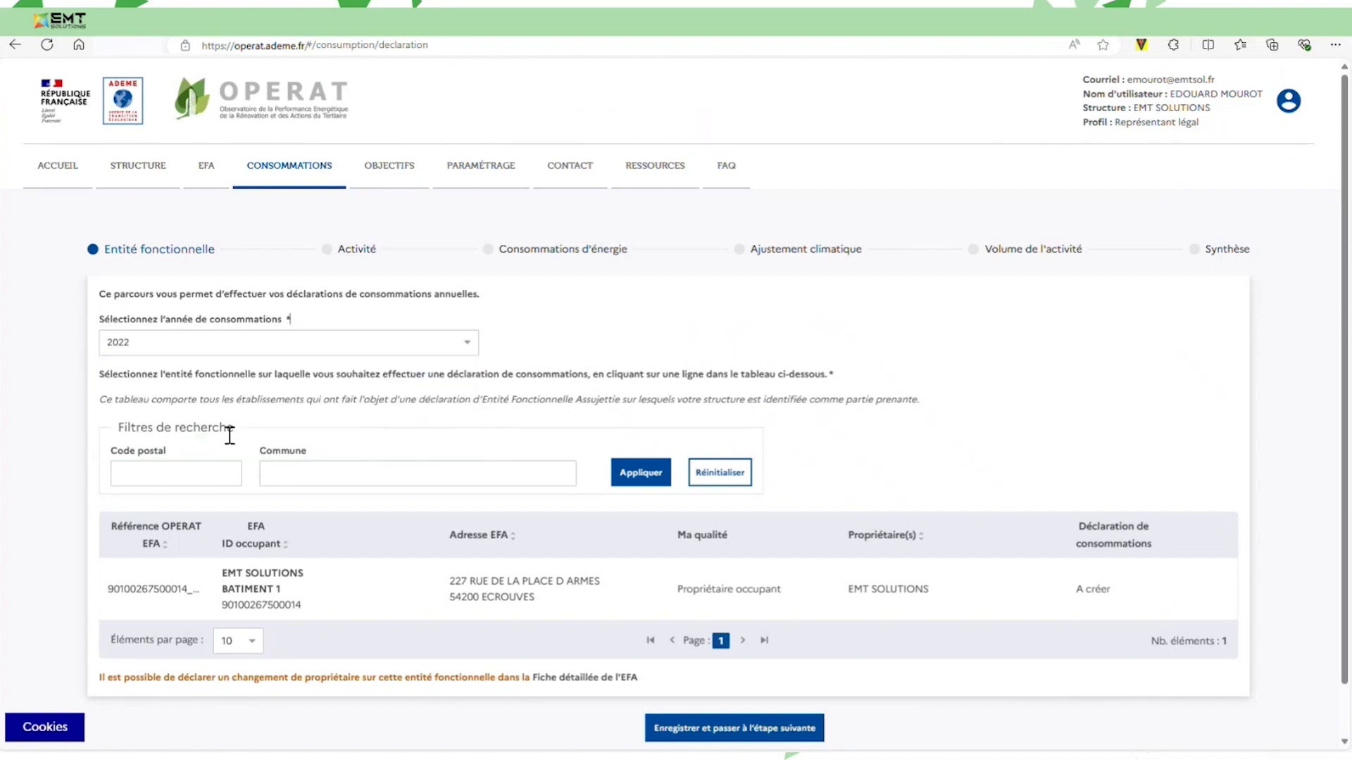
pyautogui.scroll(-1, 226, 435)
pyautogui.click(451, 546)
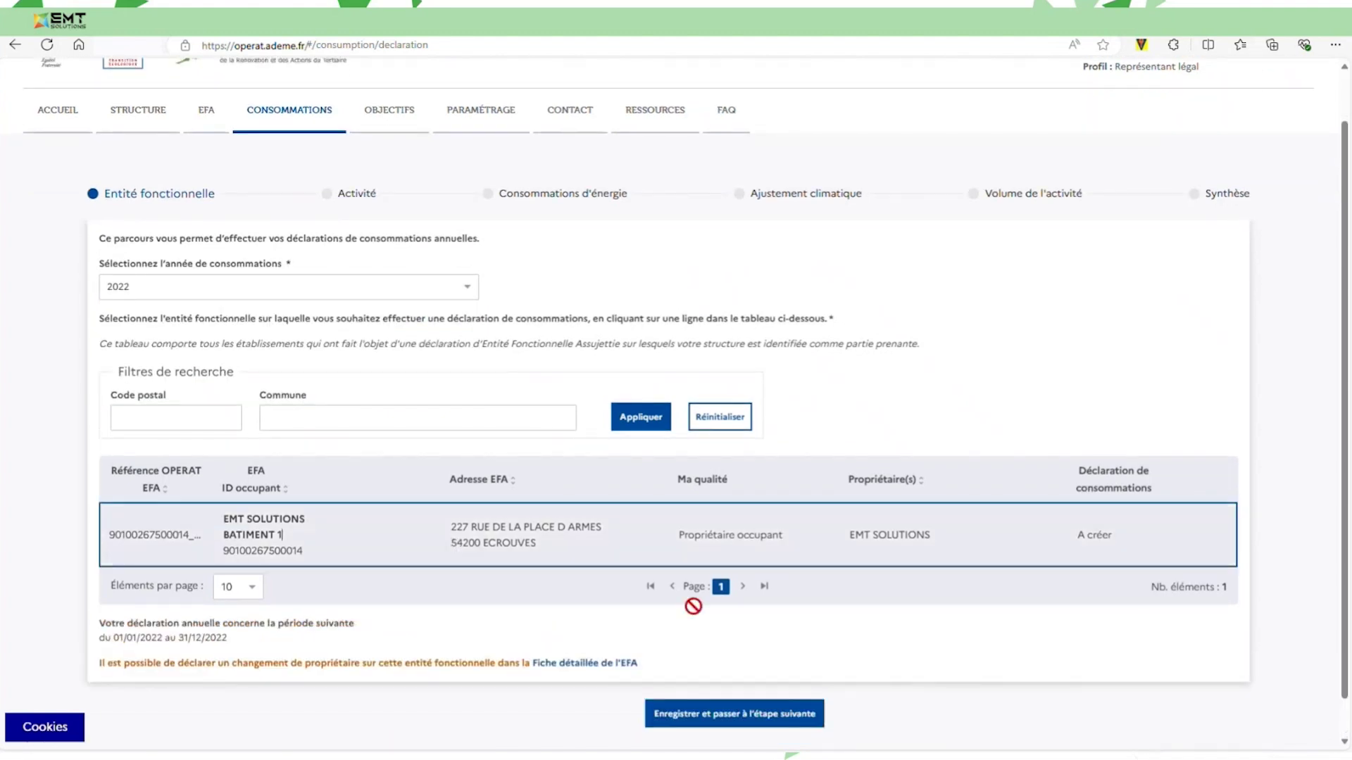
pyautogui.scroll(-1, 775, 615)
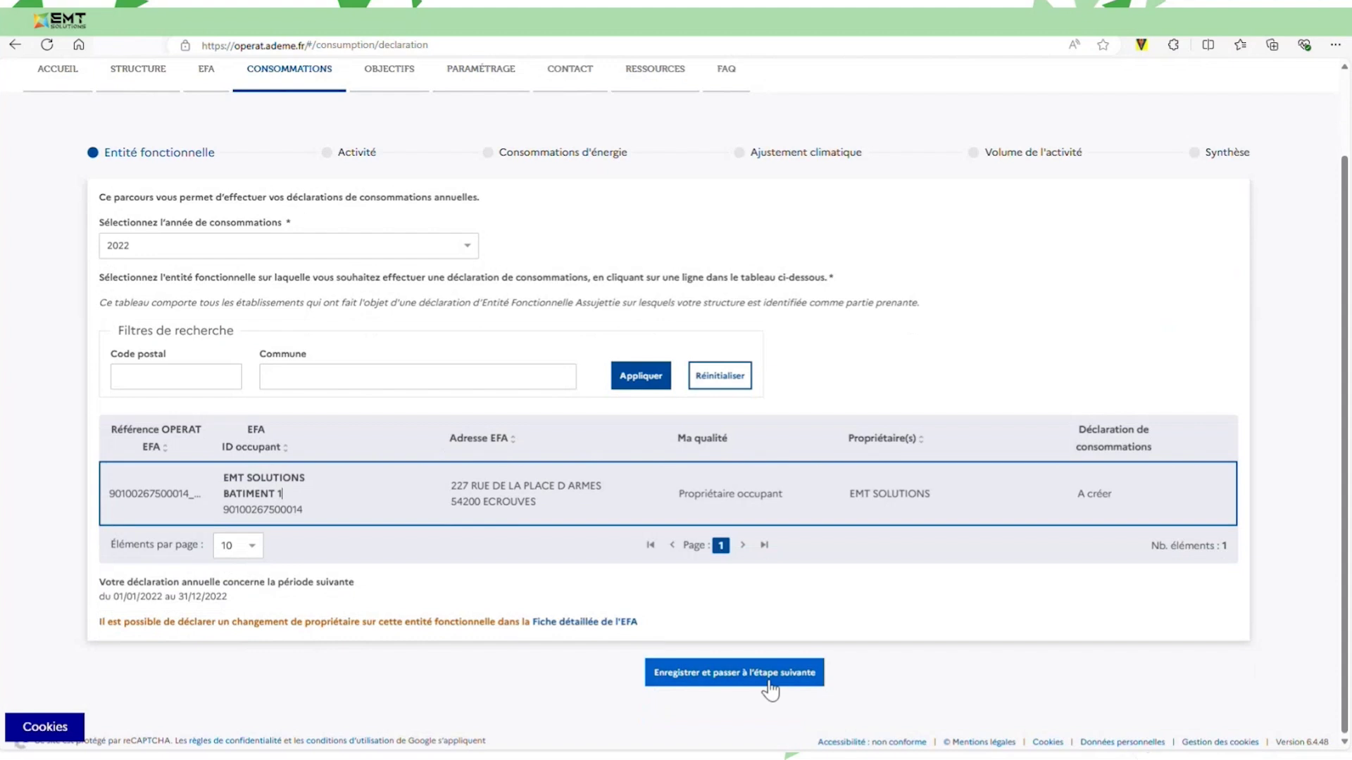
pyautogui.click(770, 681)
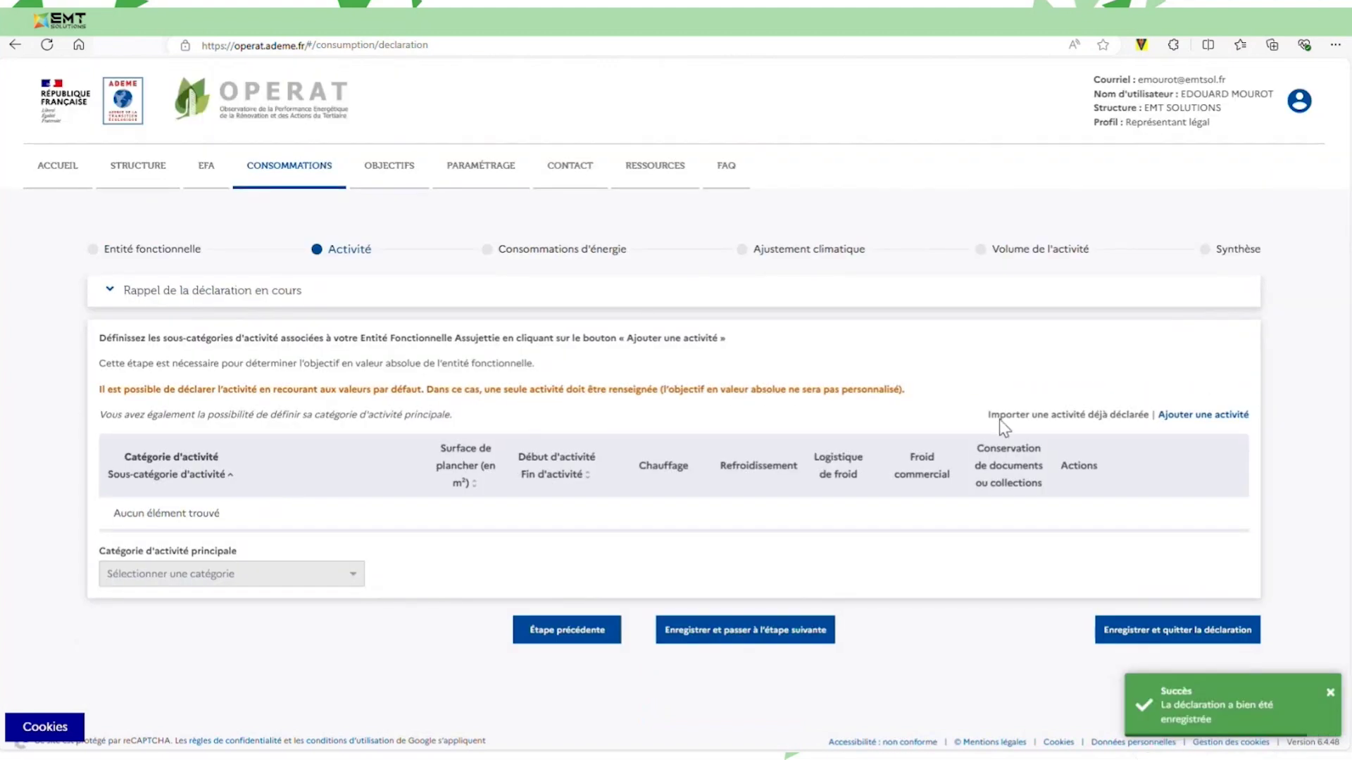
# Add a Bureaux – Services Publics - Banque / Bureaux standards activity of 1000 m².
pyautogui.click(1209, 417)
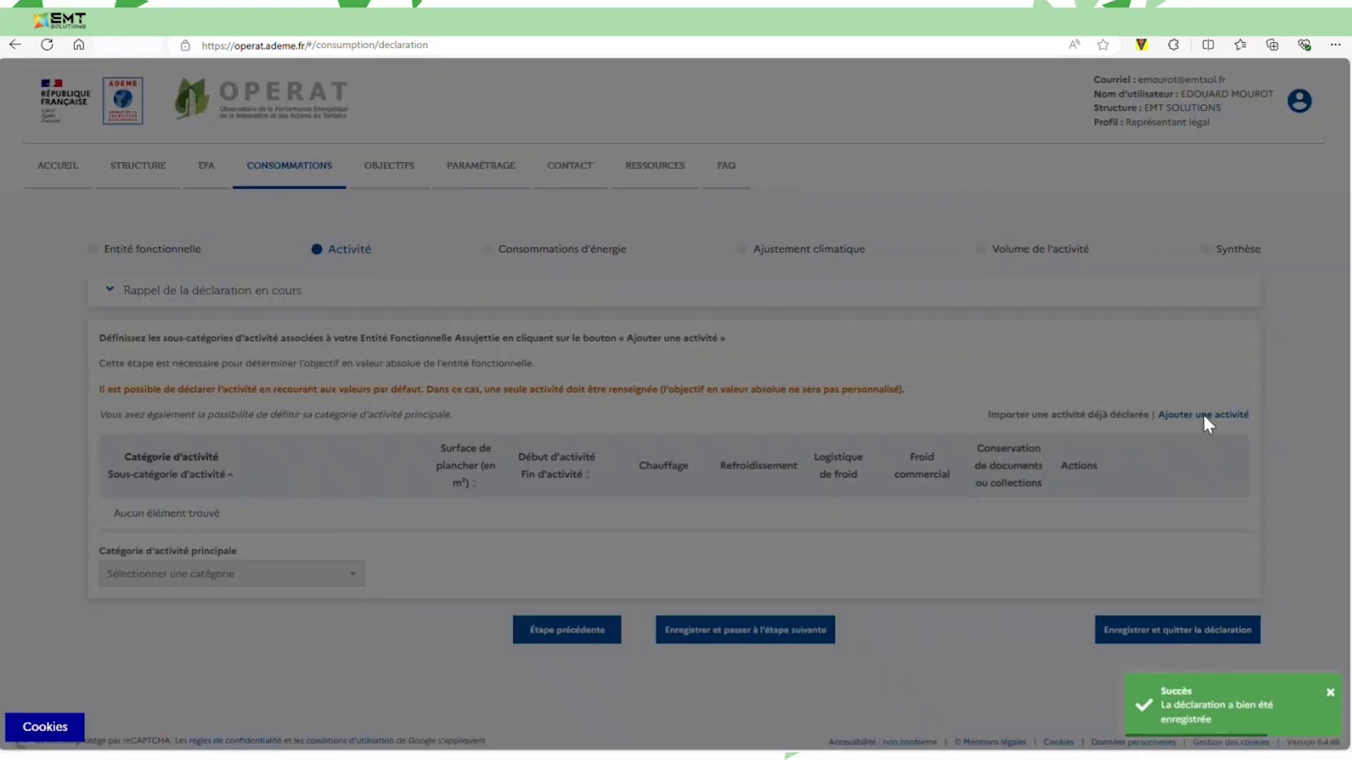
pyautogui.click(576, 360)
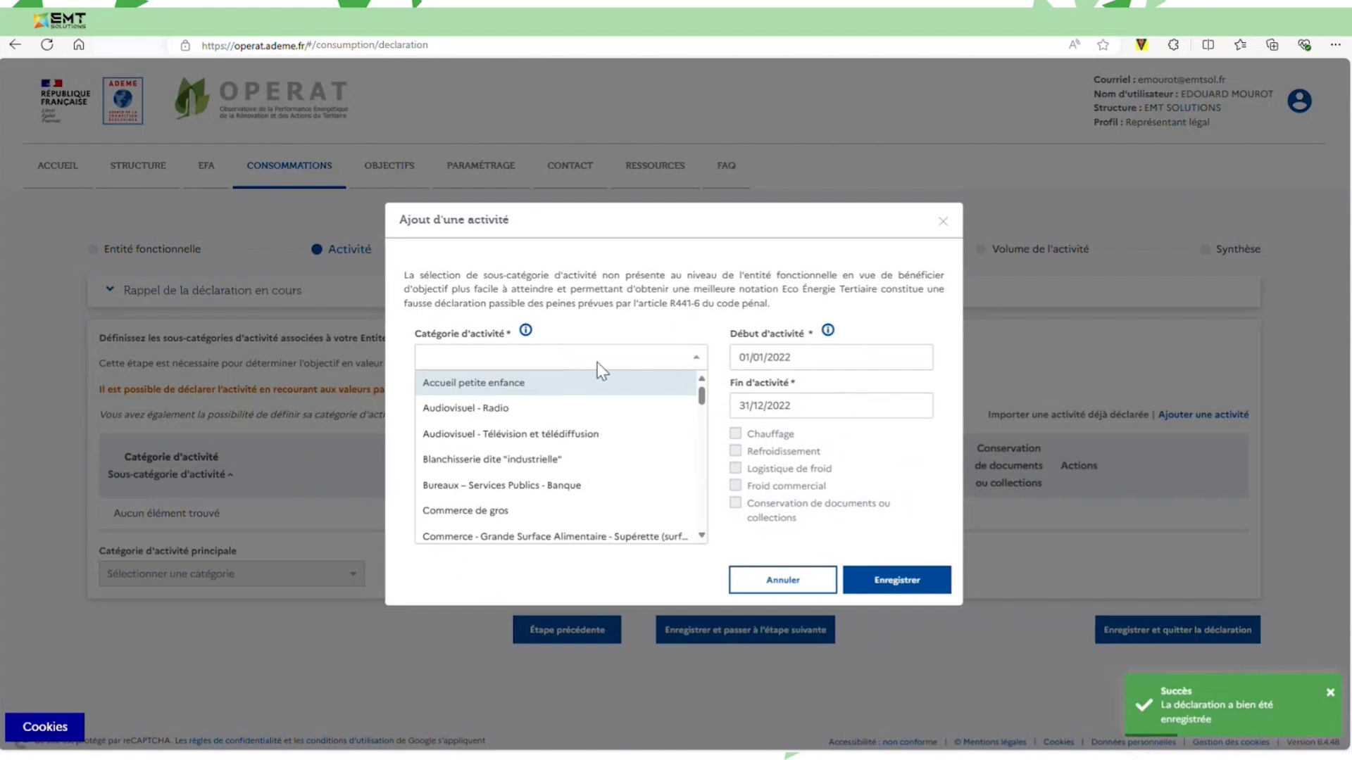
pyautogui.click(581, 485)
pyautogui.click(578, 412)
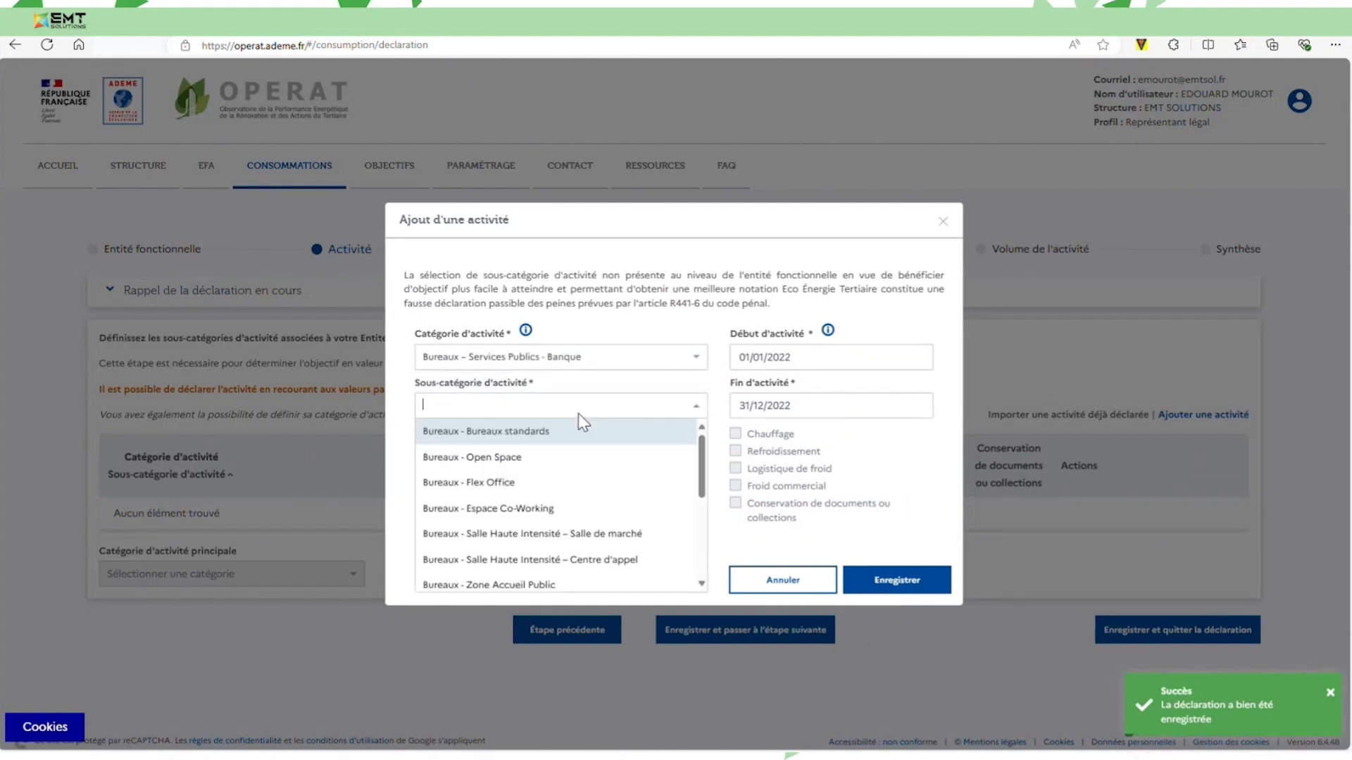
pyautogui.click(573, 427)
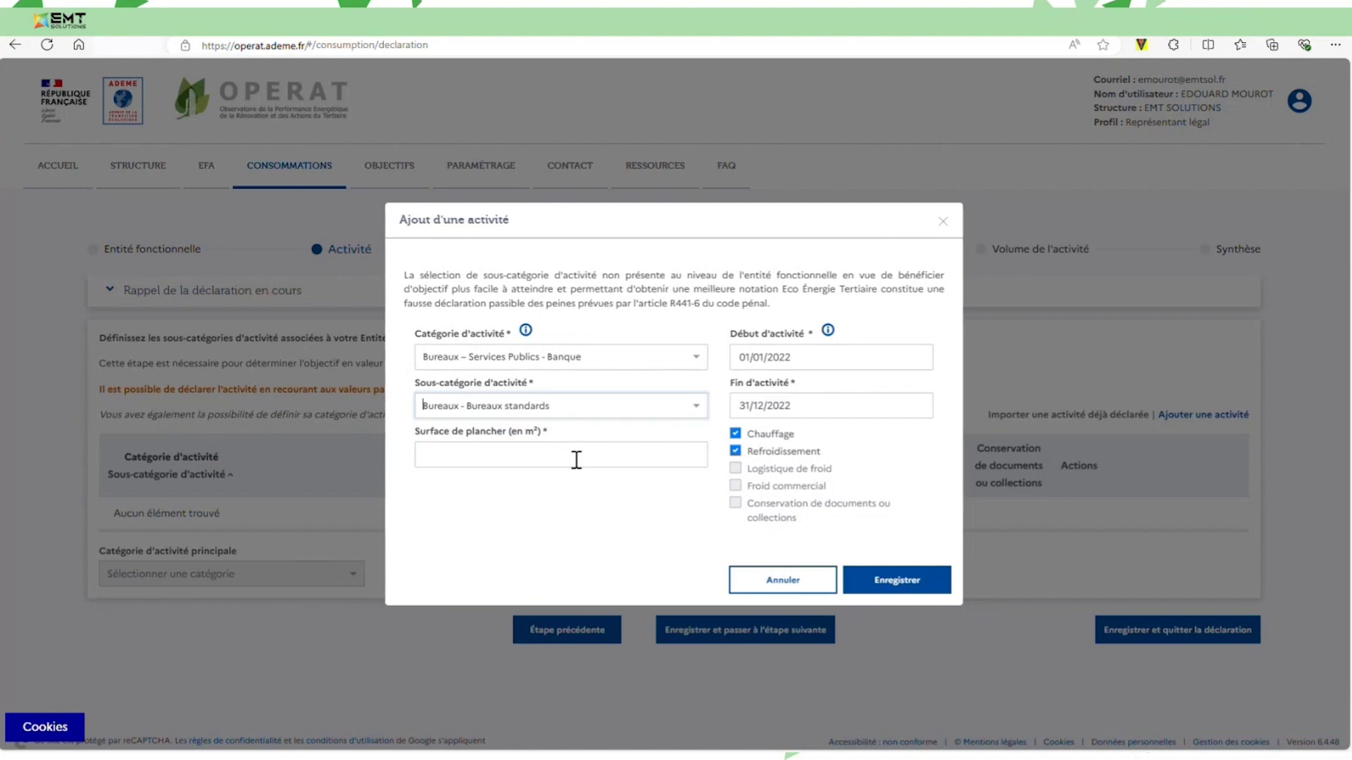
pyautogui.click(575, 463)
pyautogui.write('1000')
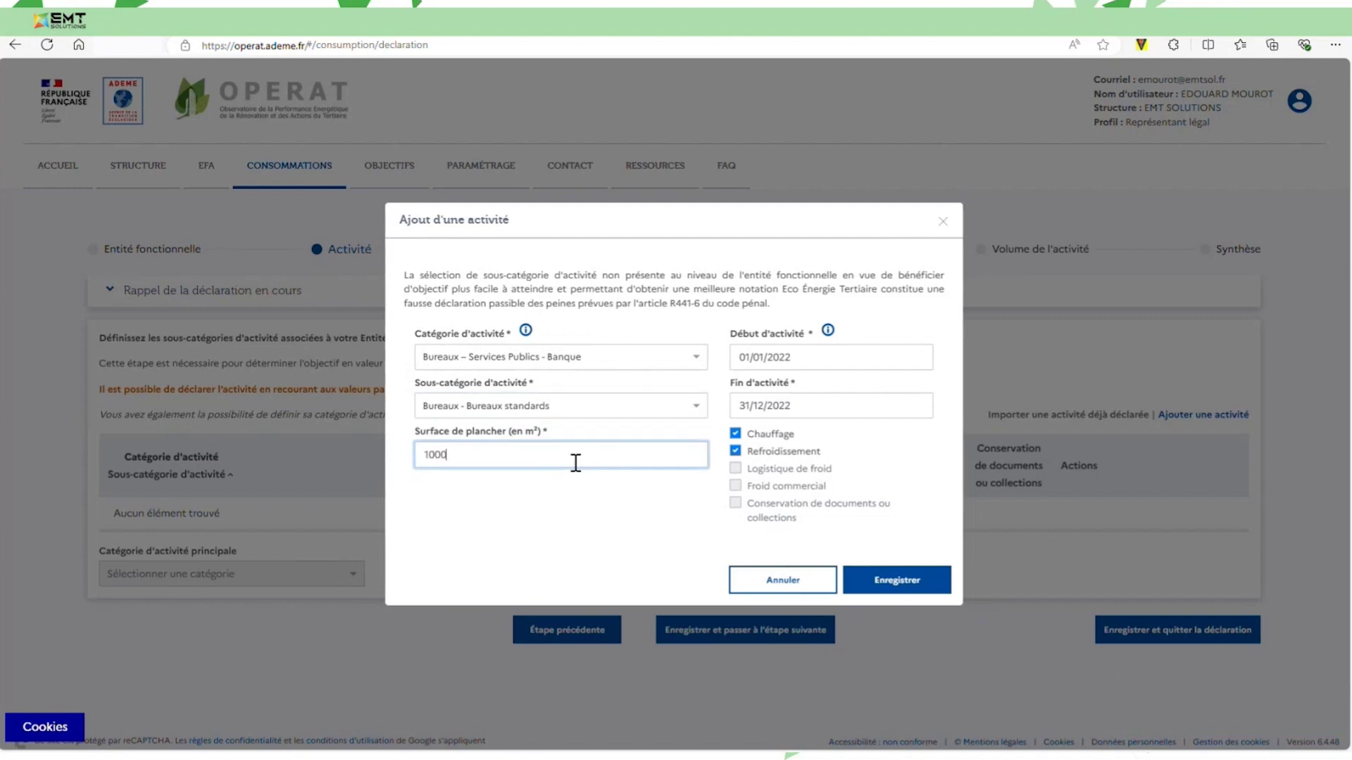
pyautogui.click(614, 505)
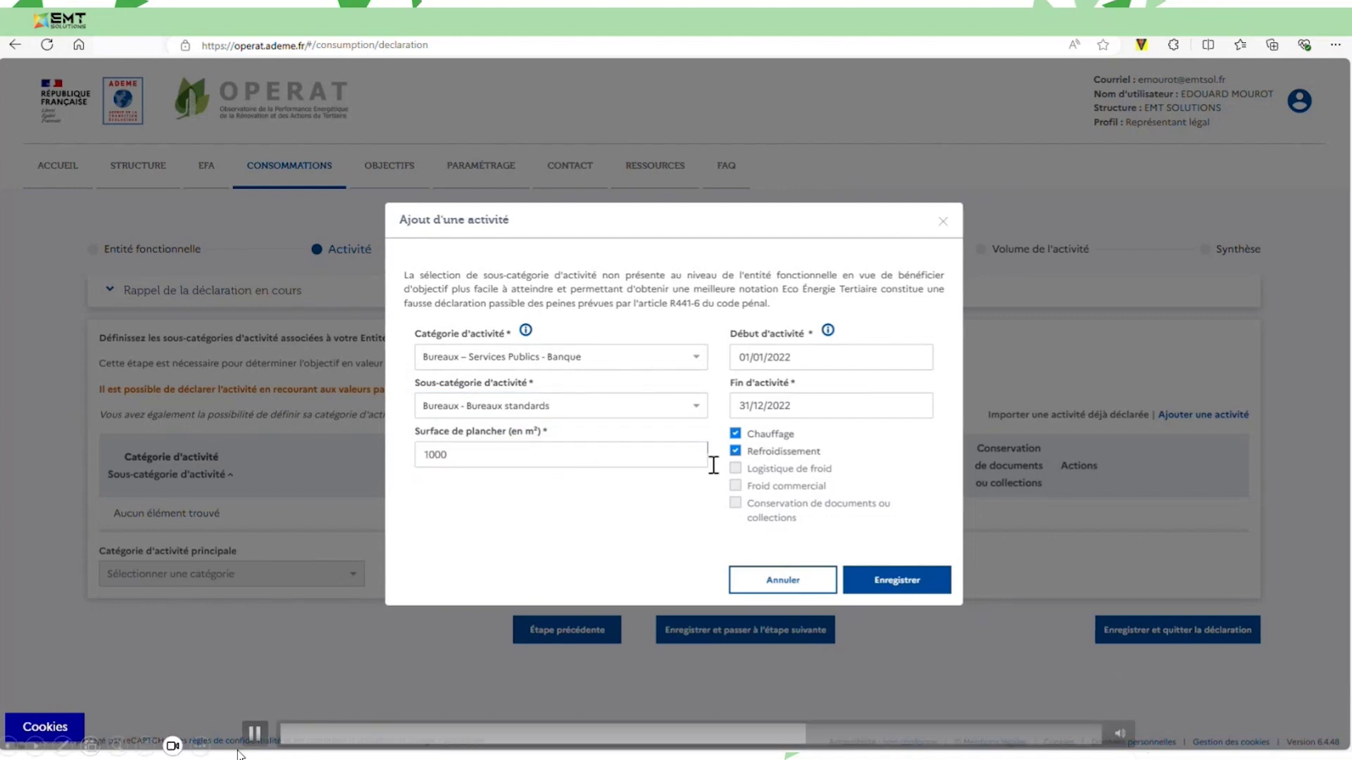
pyautogui.click(251, 737)
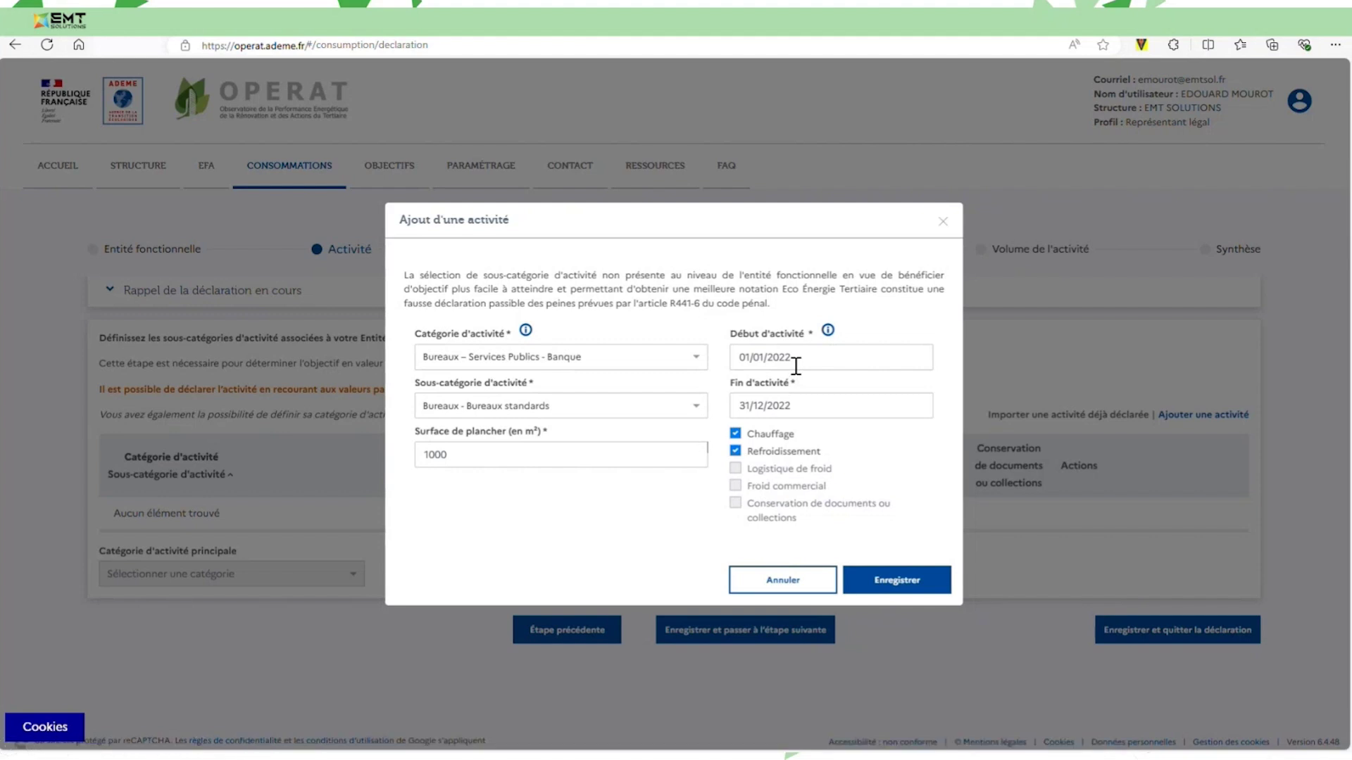
pyautogui.moveTo(268, 713)
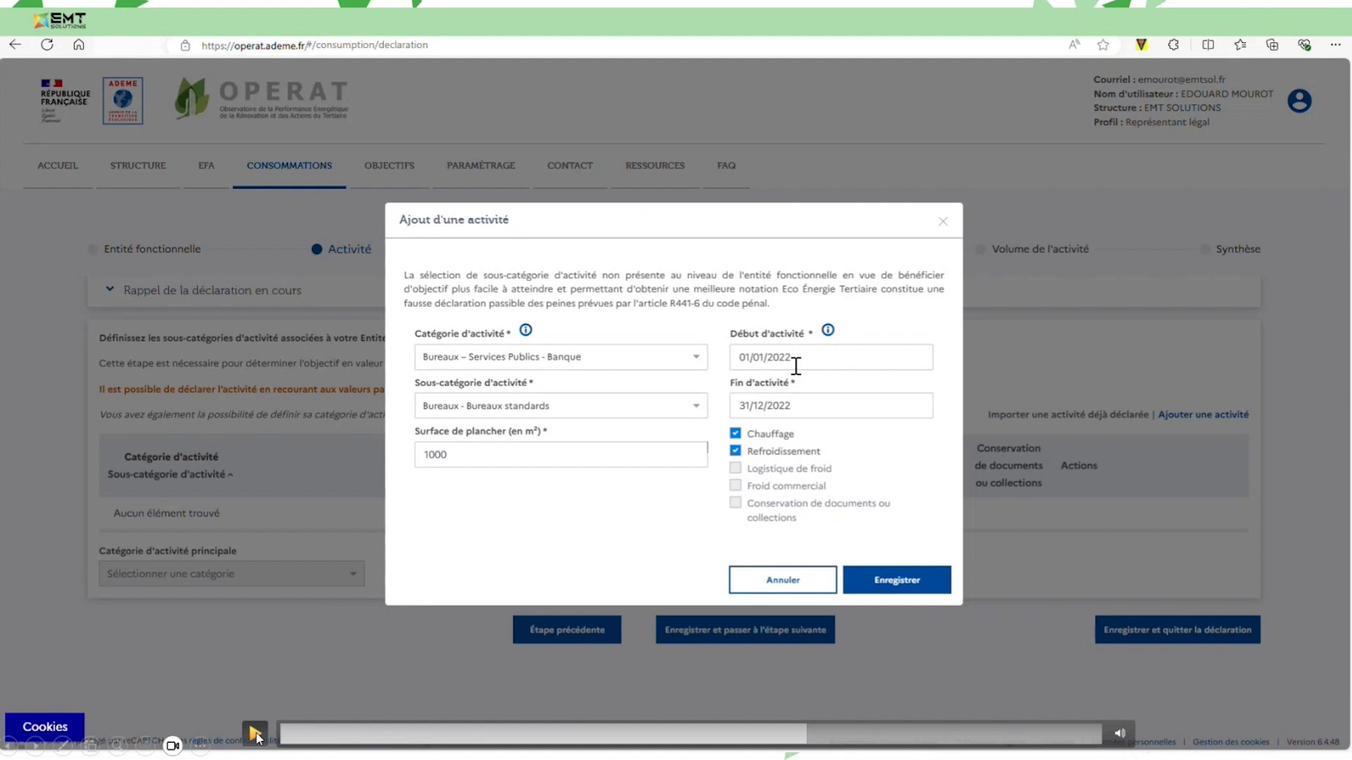
pyautogui.click(256, 736)
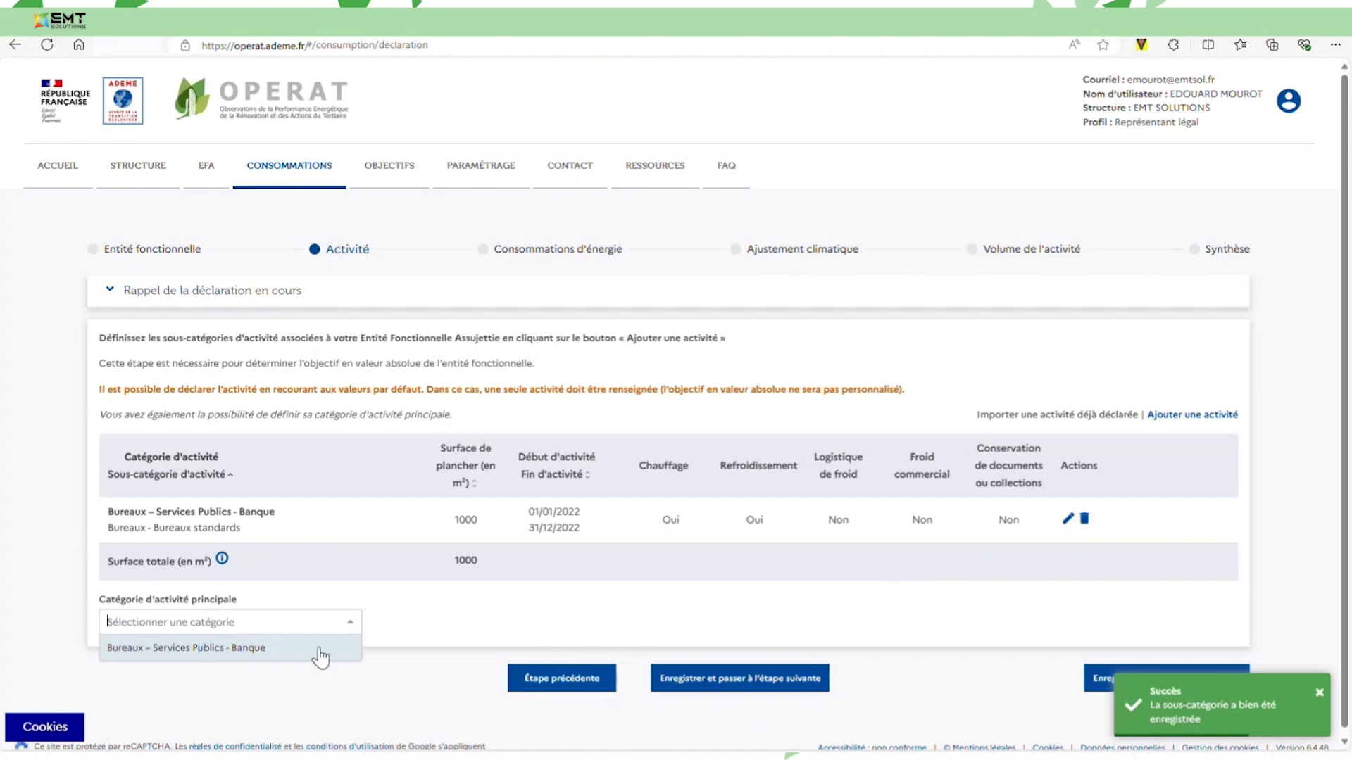
pyautogui.moveTo(254, 734)
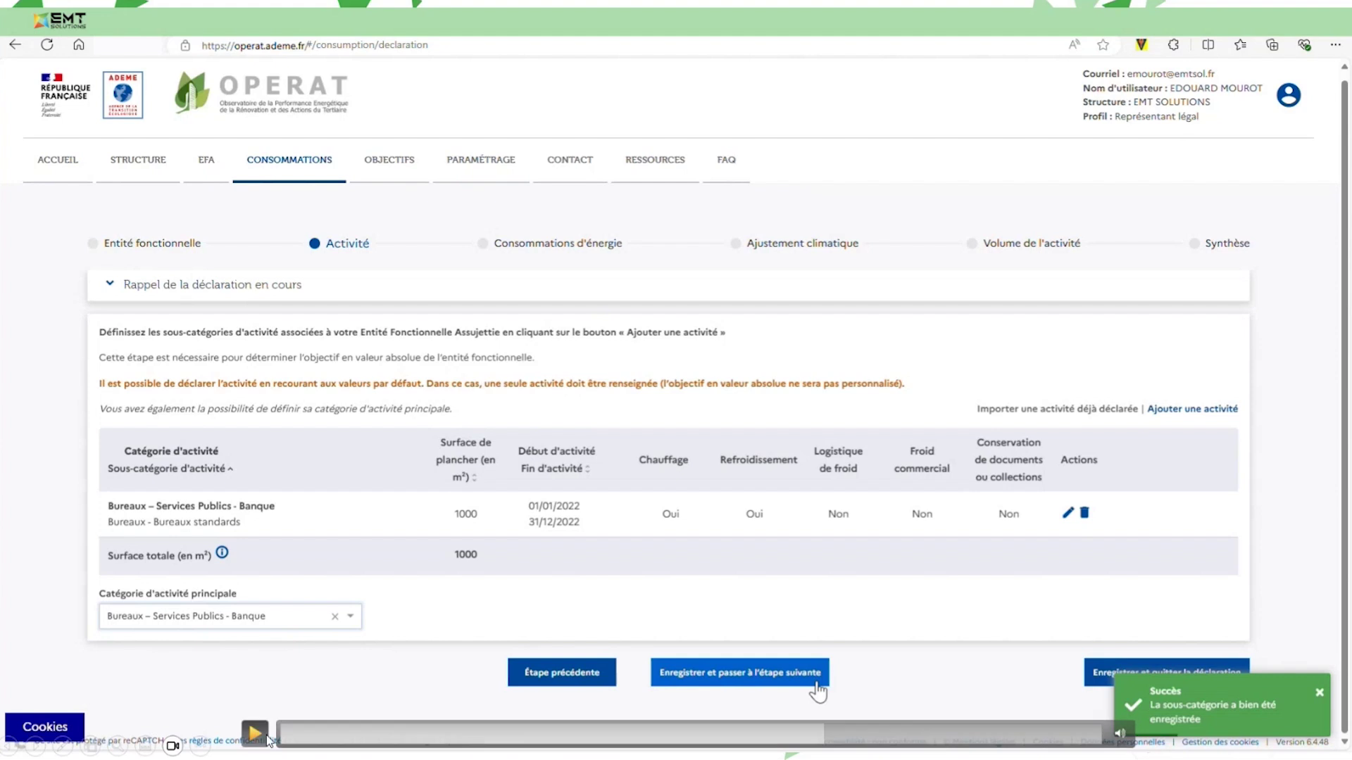
# Play and pause the tutorial video on the Consommations d'énergie step.
pyautogui.click(255, 734)
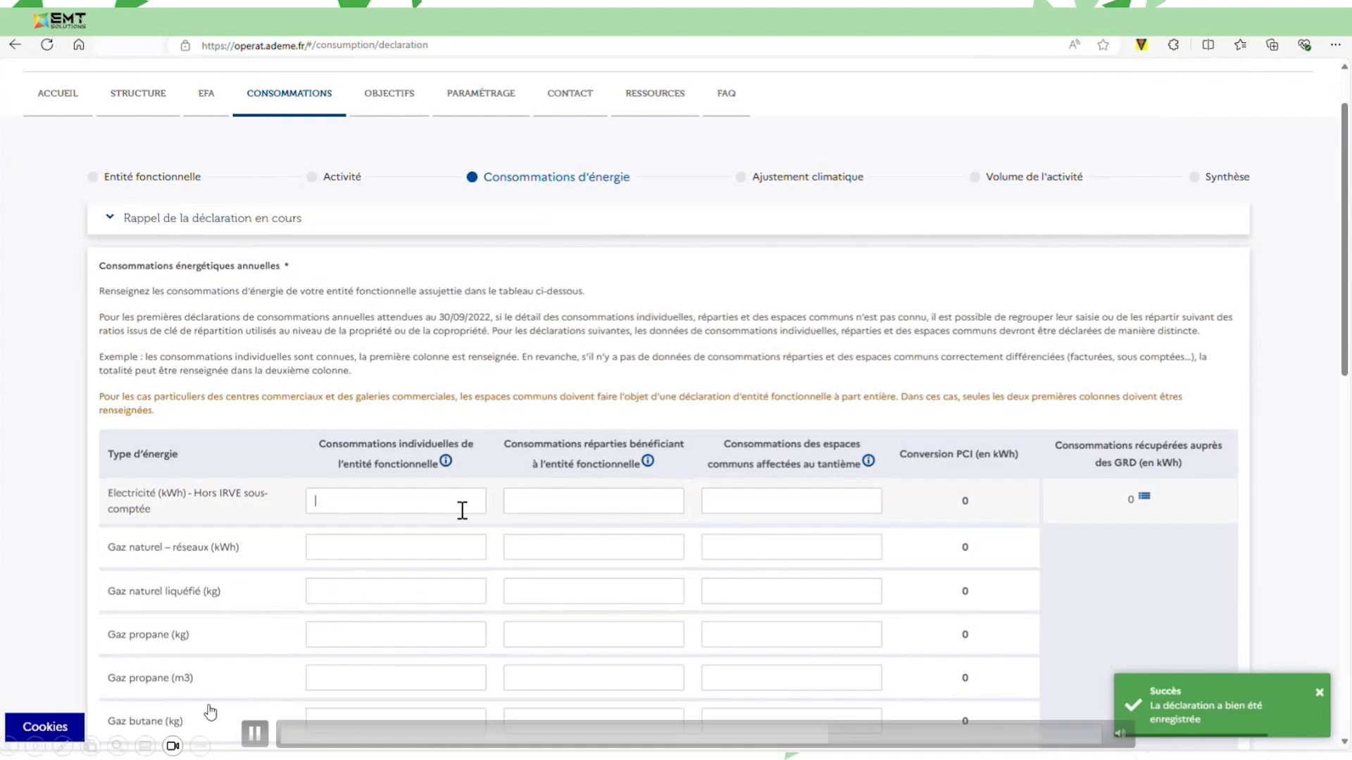
pyautogui.click(255, 734)
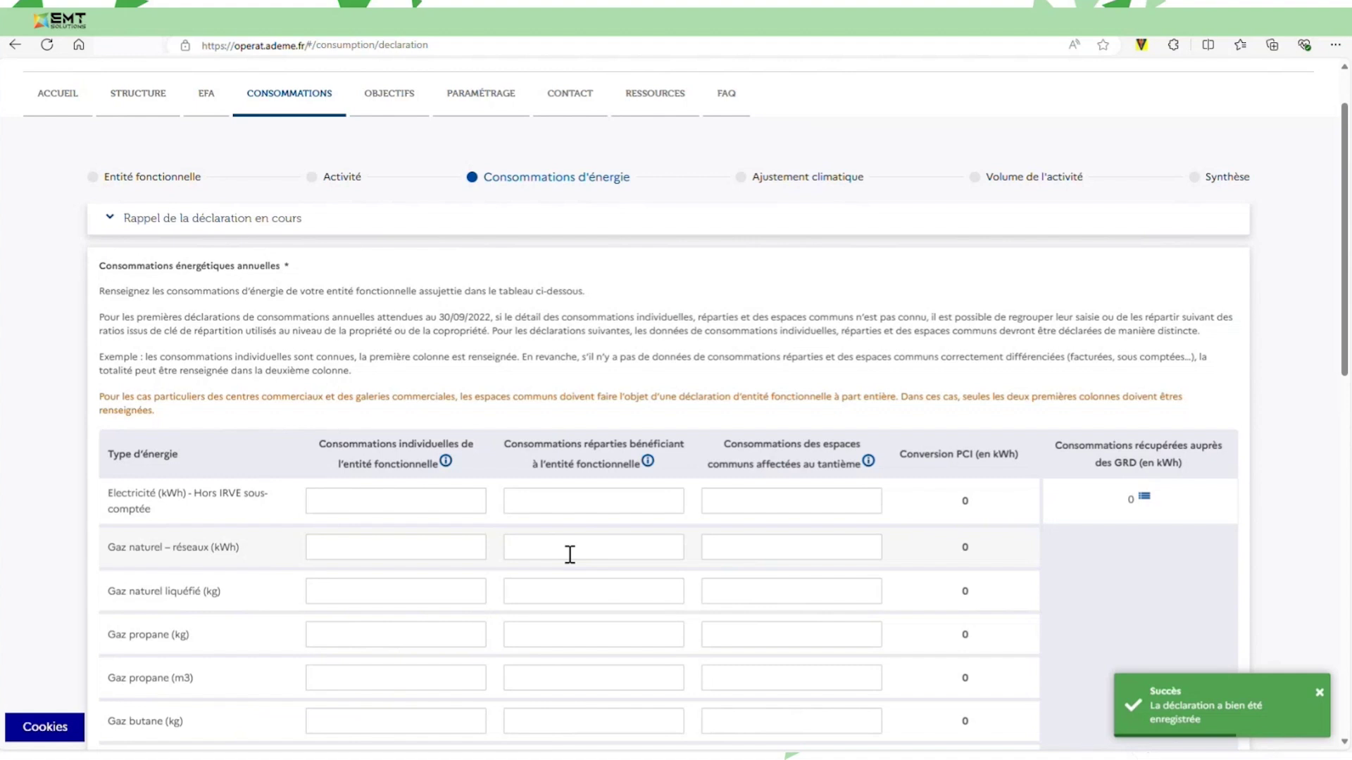
pyautogui.moveTo(197, 751)
pyautogui.moveTo(254, 736)
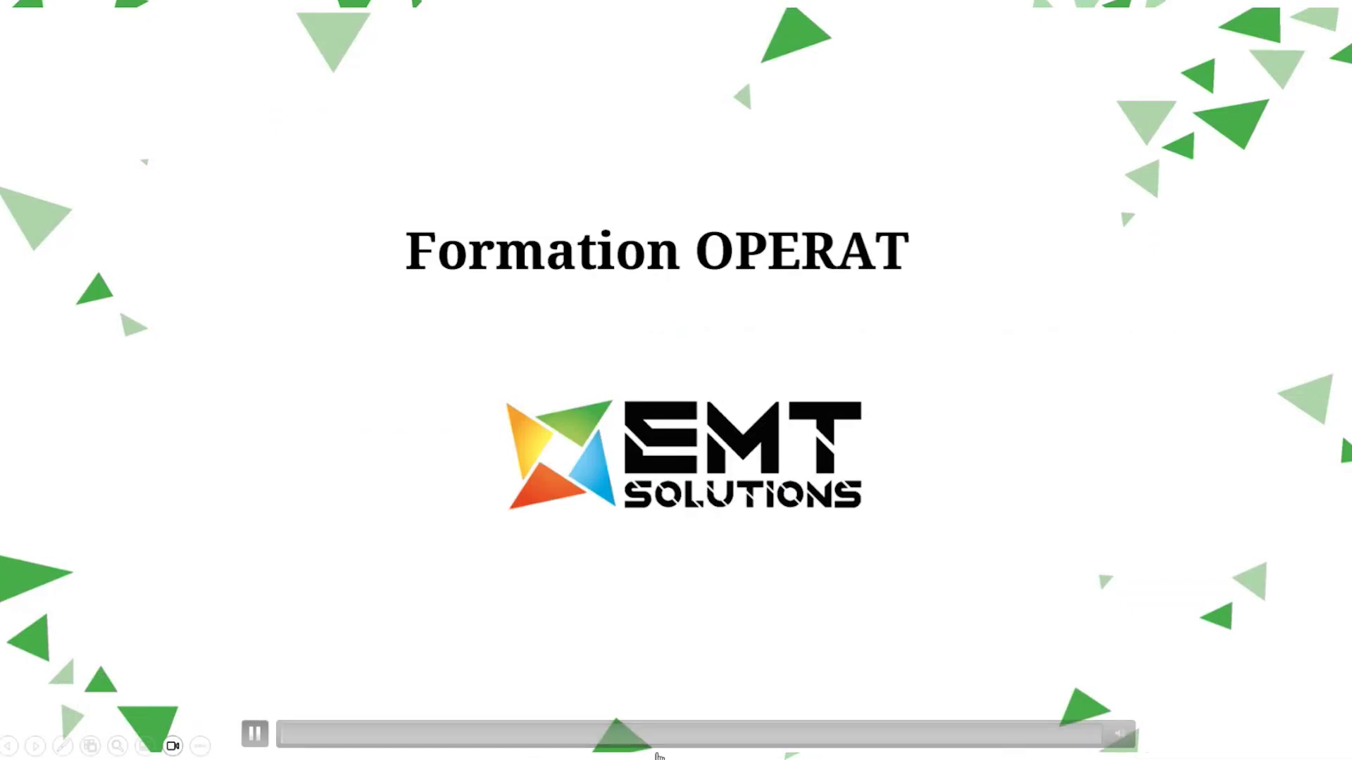
# Scrub the tutorial video back to the consumption declaration page.
pyautogui.click(704, 734)
pyautogui.click(757, 733)
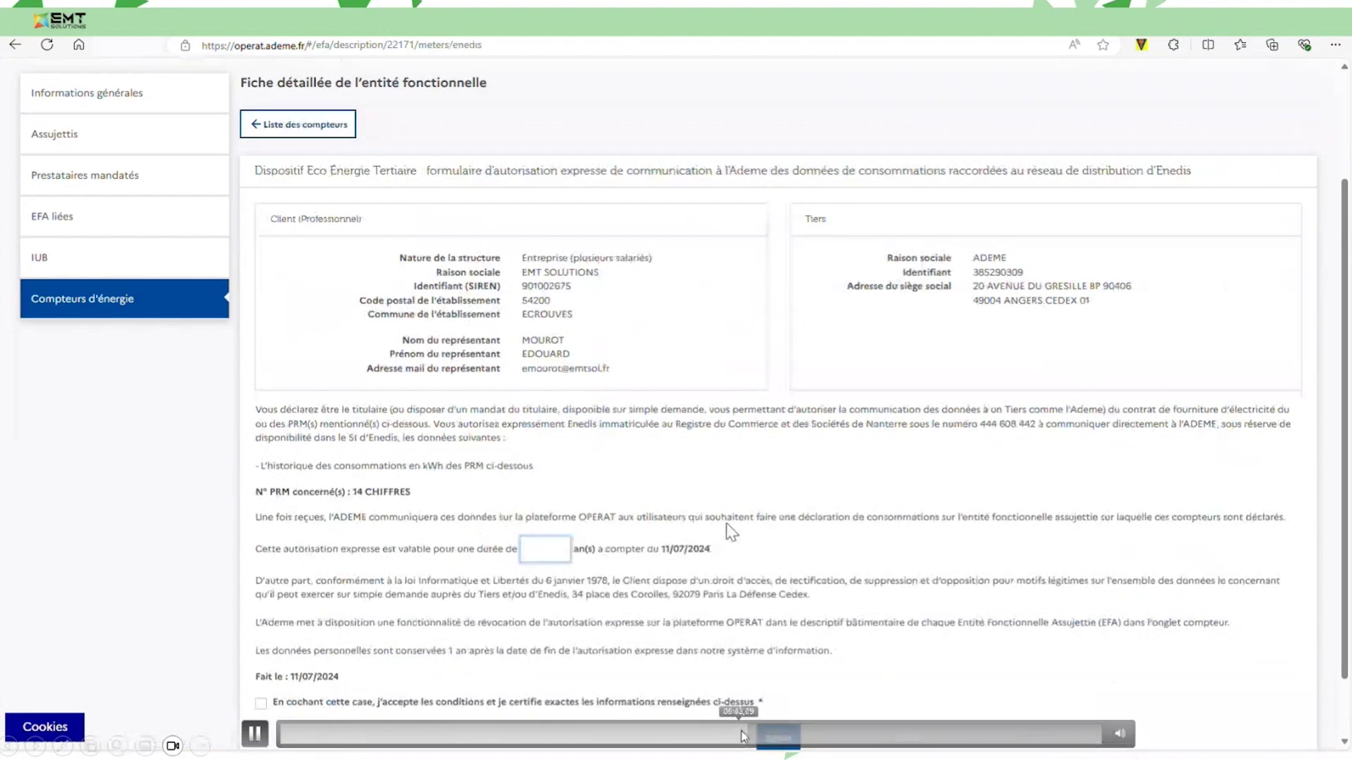
pyautogui.click(781, 733)
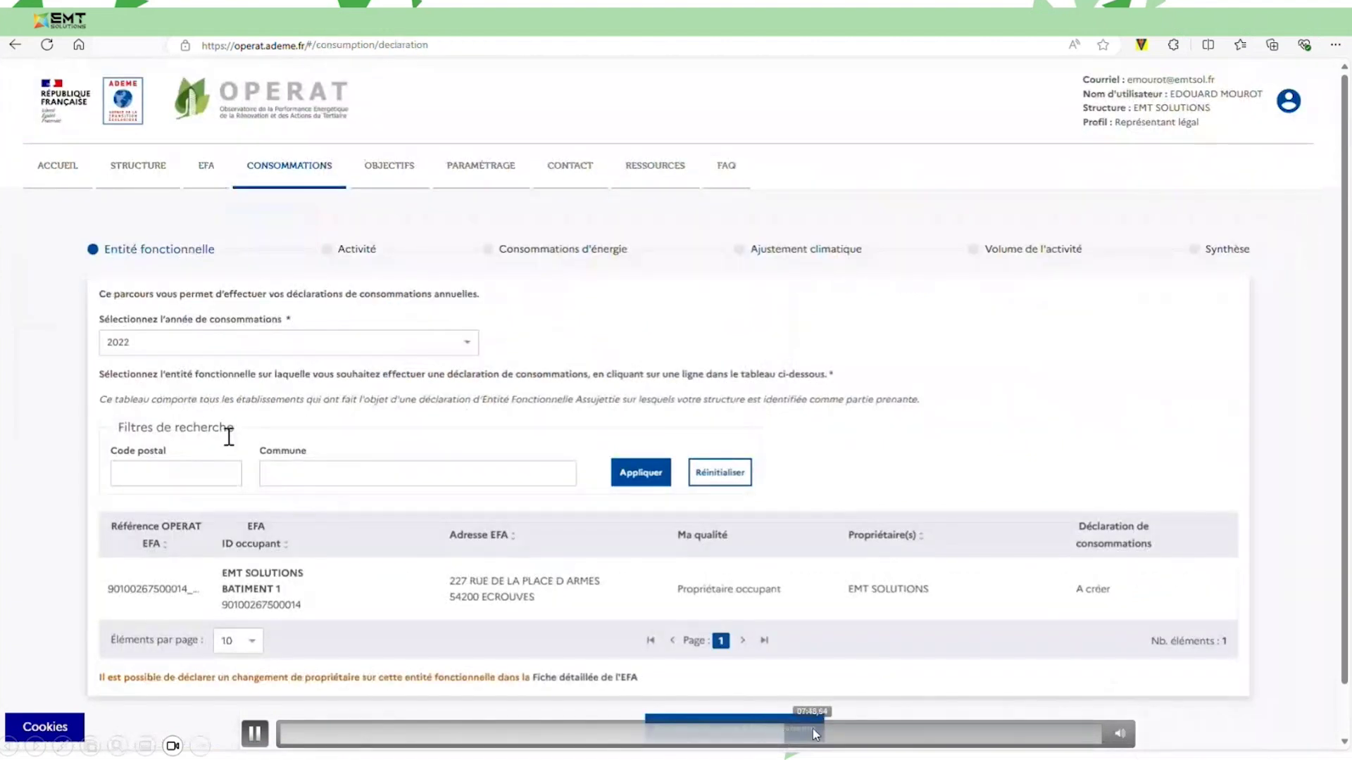
pyautogui.click(797, 732)
pyautogui.moveTo(755, 732); pyautogui.dragTo(819, 732)
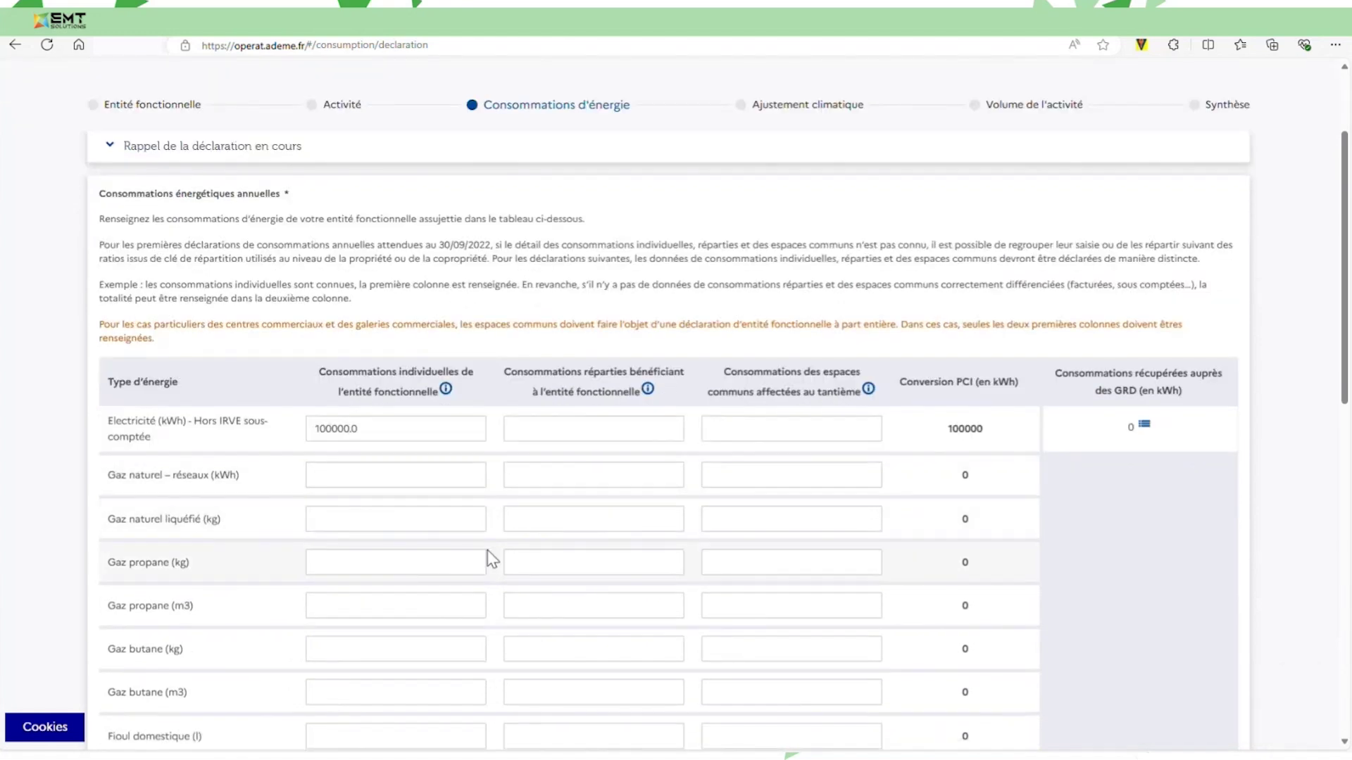
# Enter 250000 kWh of natural gas consumption.
pyautogui.write('250000')
pyautogui.press('Tab')
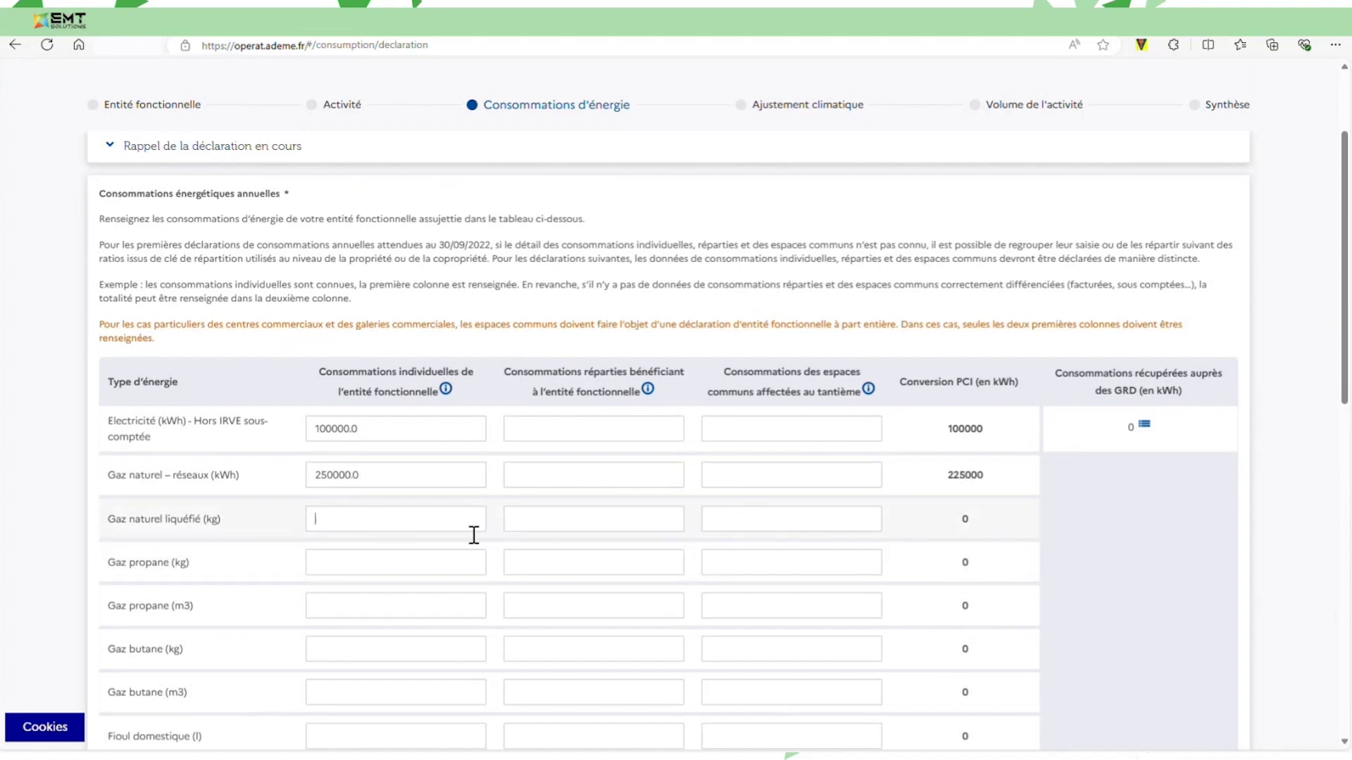
pyautogui.scroll(-9, 554, 526)
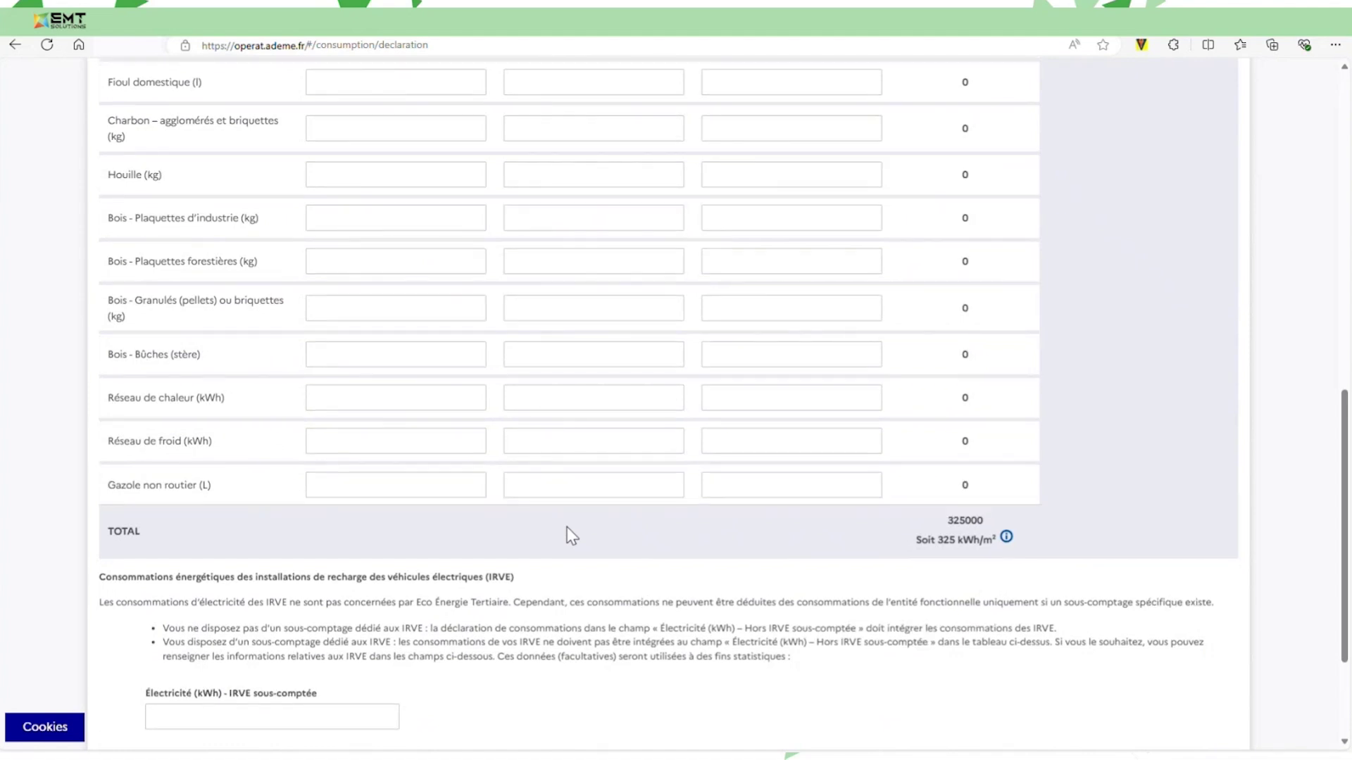
pyautogui.scroll(-1, 347, 655)
# Enter 15000 kWh IRVE sous-comptée for 3 charging points and save.
pyautogui.click(348, 650)
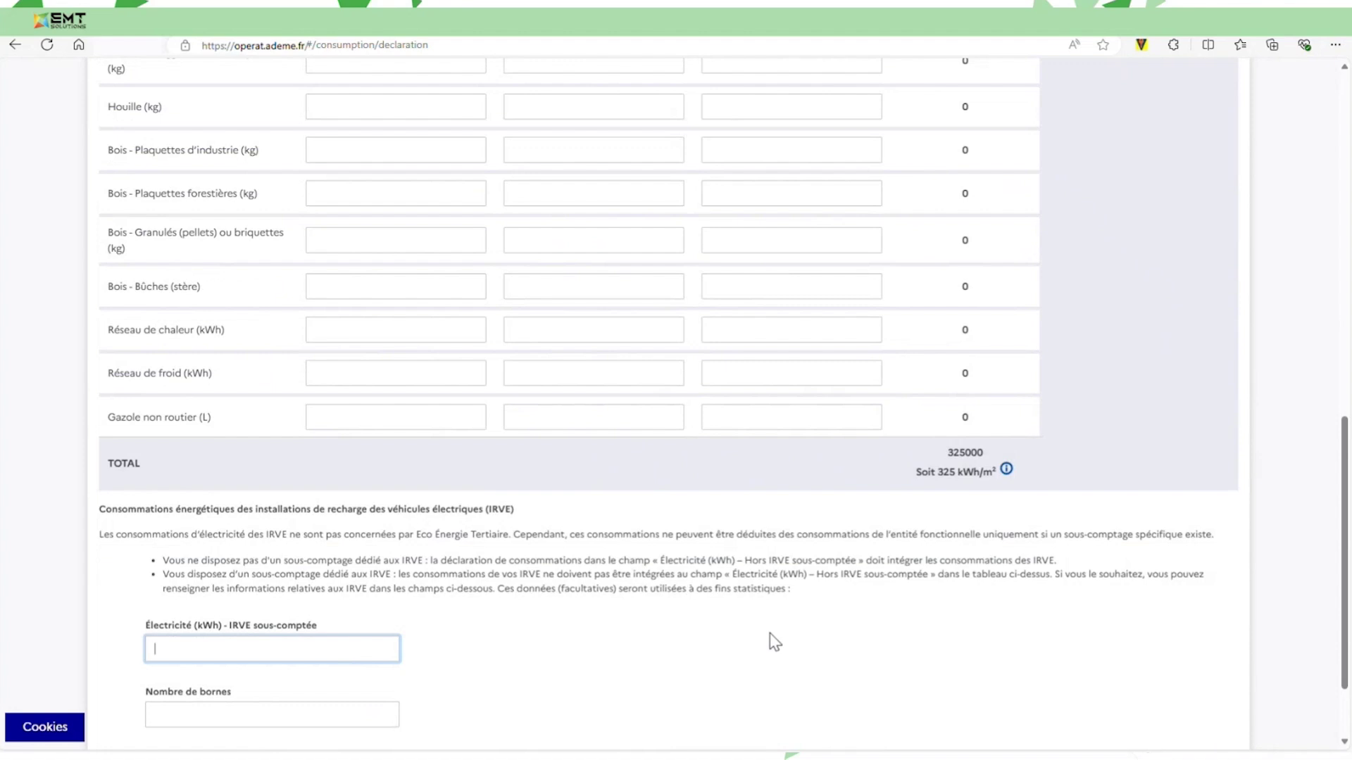
pyautogui.write('15000')
pyautogui.click(306, 715)
pyautogui.write('3')
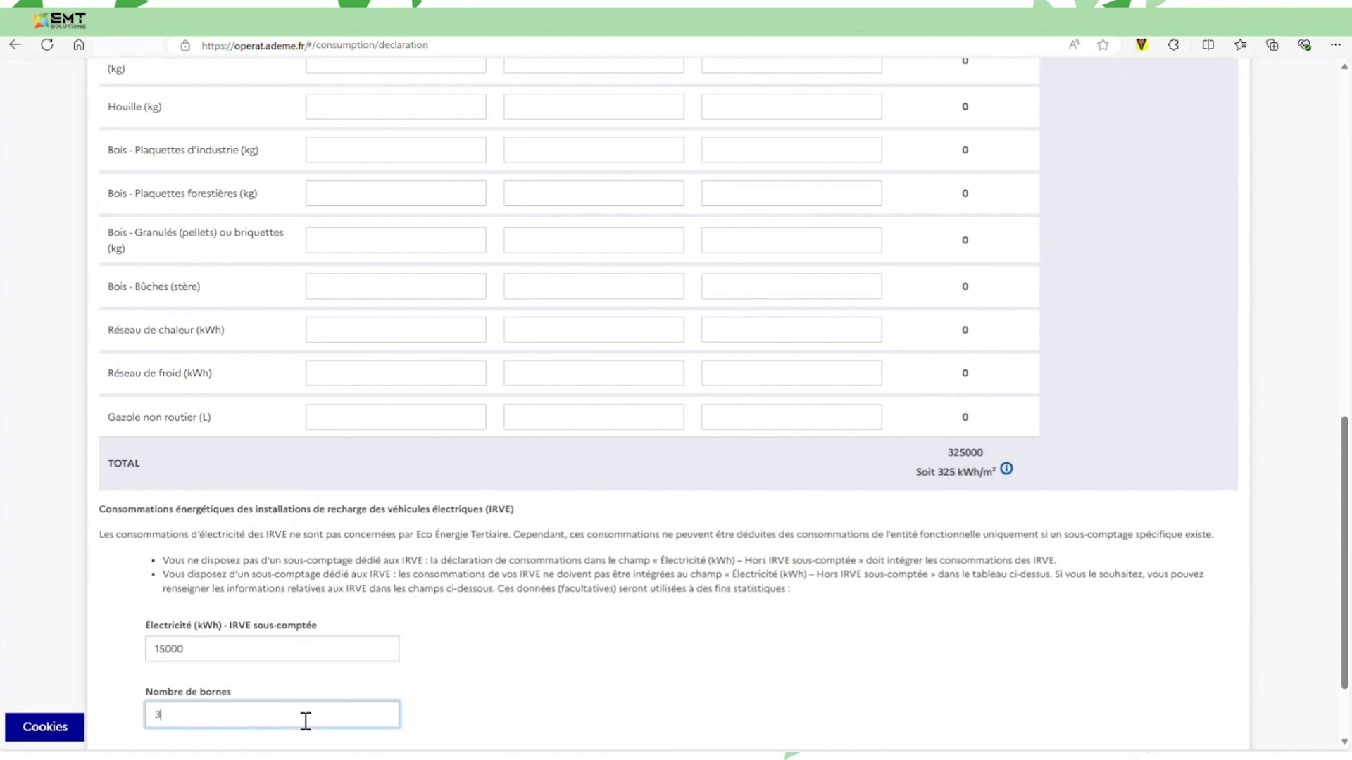
pyautogui.click(567, 724)
pyautogui.scroll(-2, 582, 695)
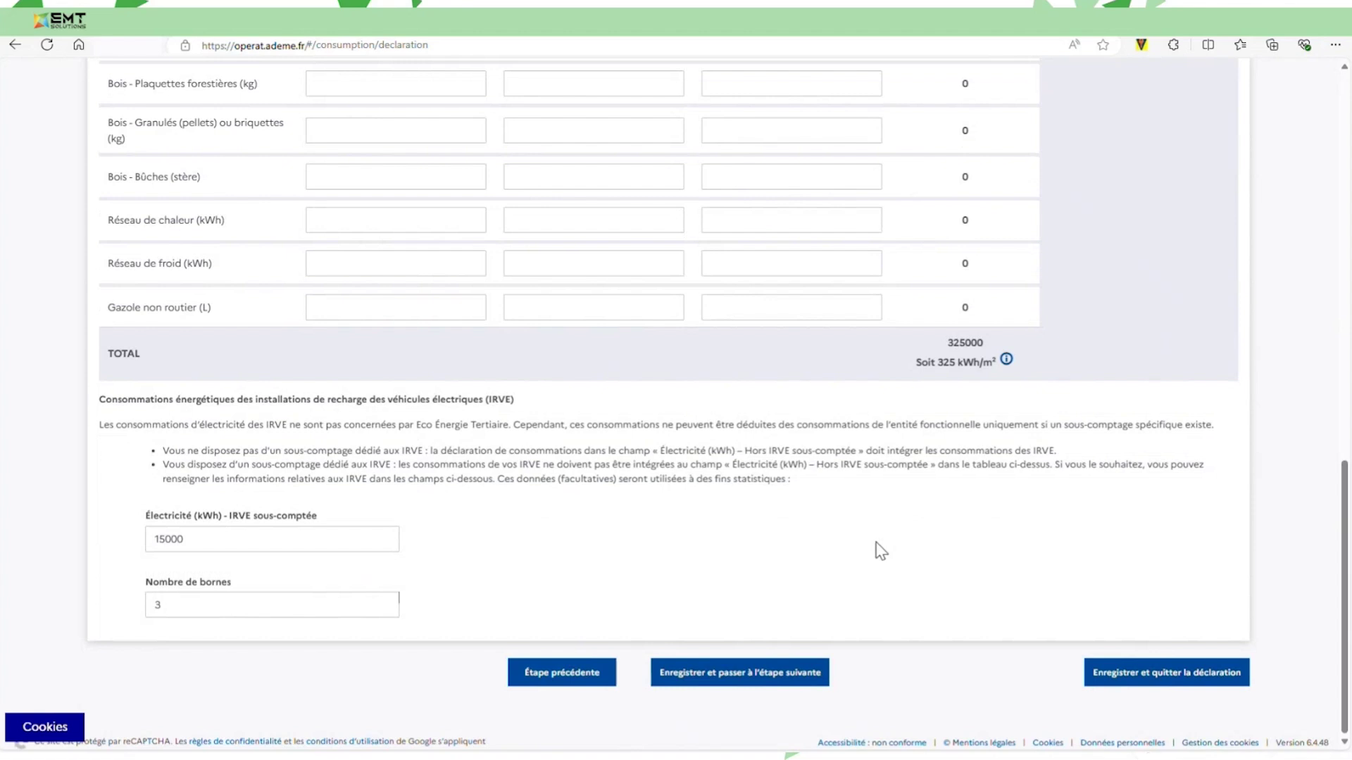
pyautogui.click(799, 680)
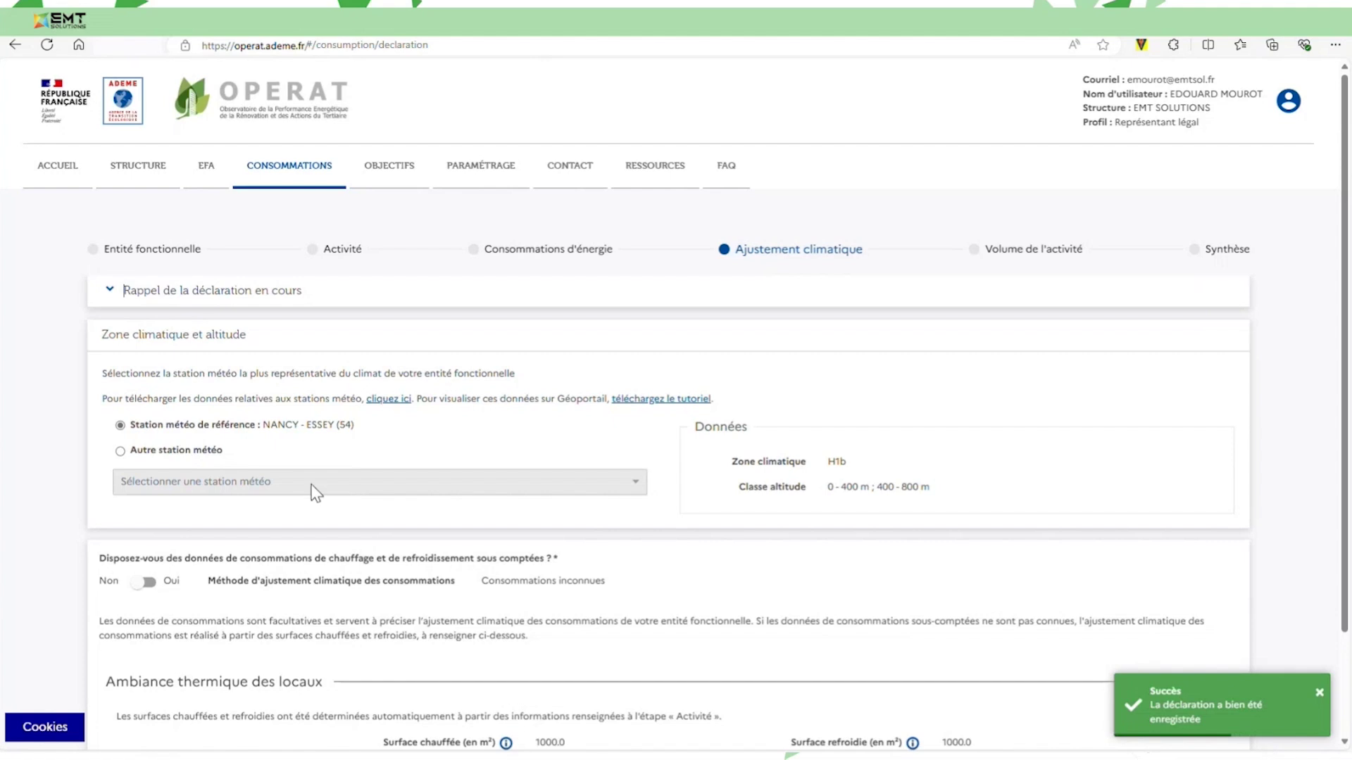
pyautogui.click(216, 448)
pyautogui.click(211, 481)
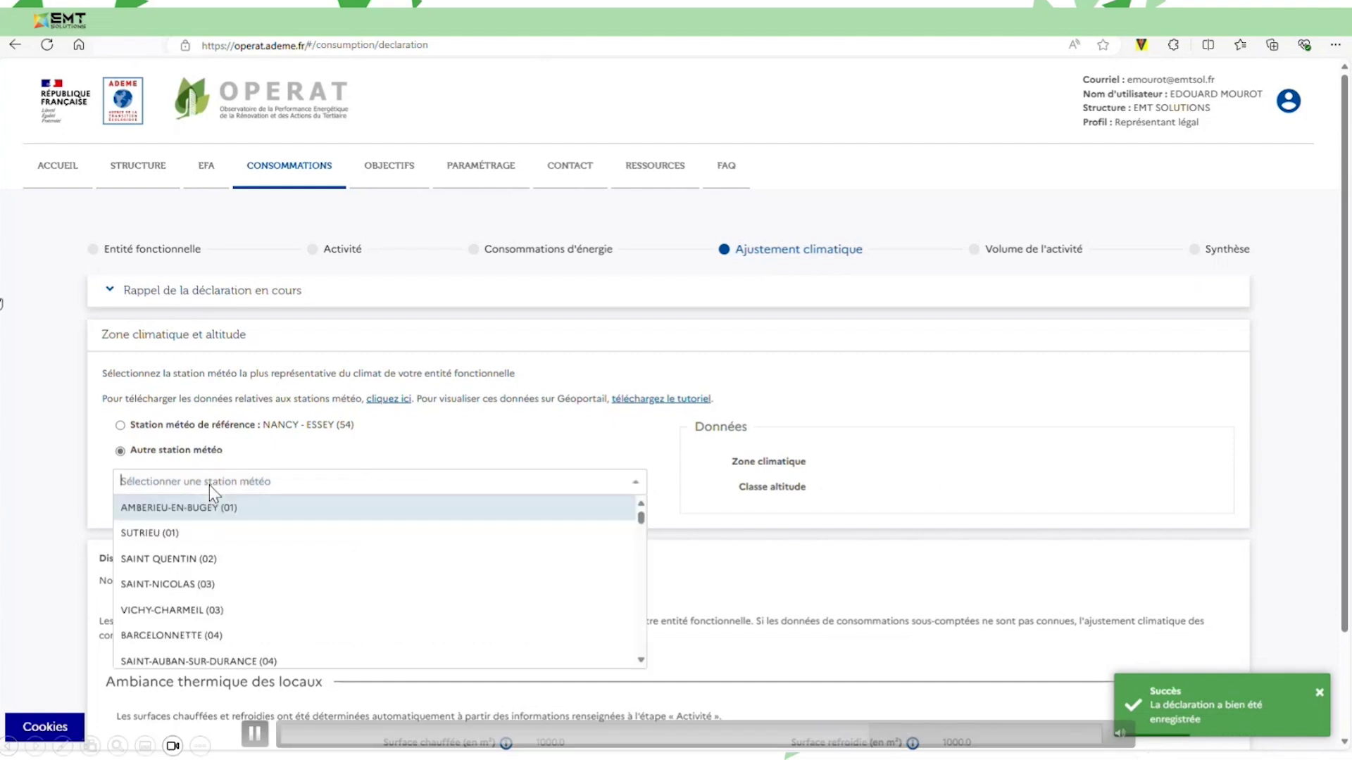
pyautogui.scroll(-5, 225, 619)
pyautogui.scroll(-15, 254, 606)
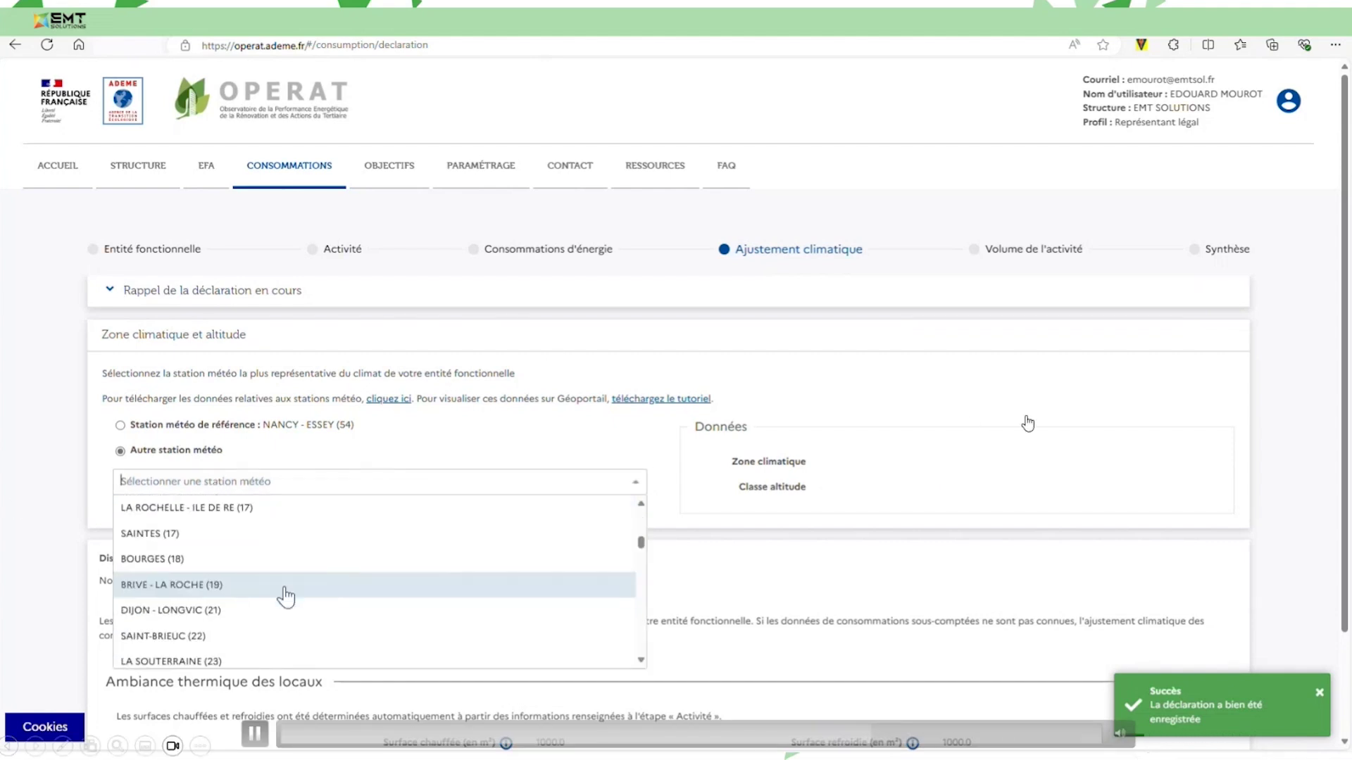
pyautogui.scroll(-15, 285, 597)
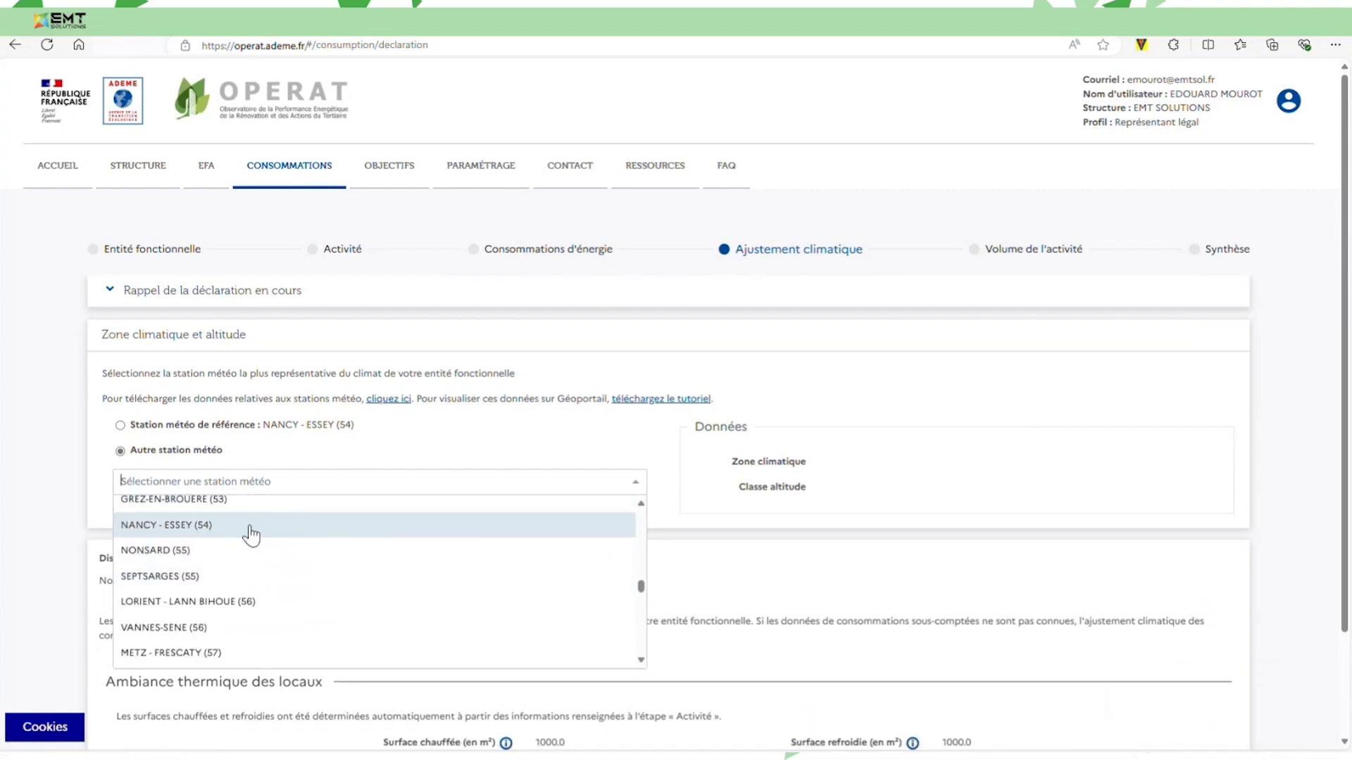
pyautogui.click(243, 525)
pyautogui.click(265, 481)
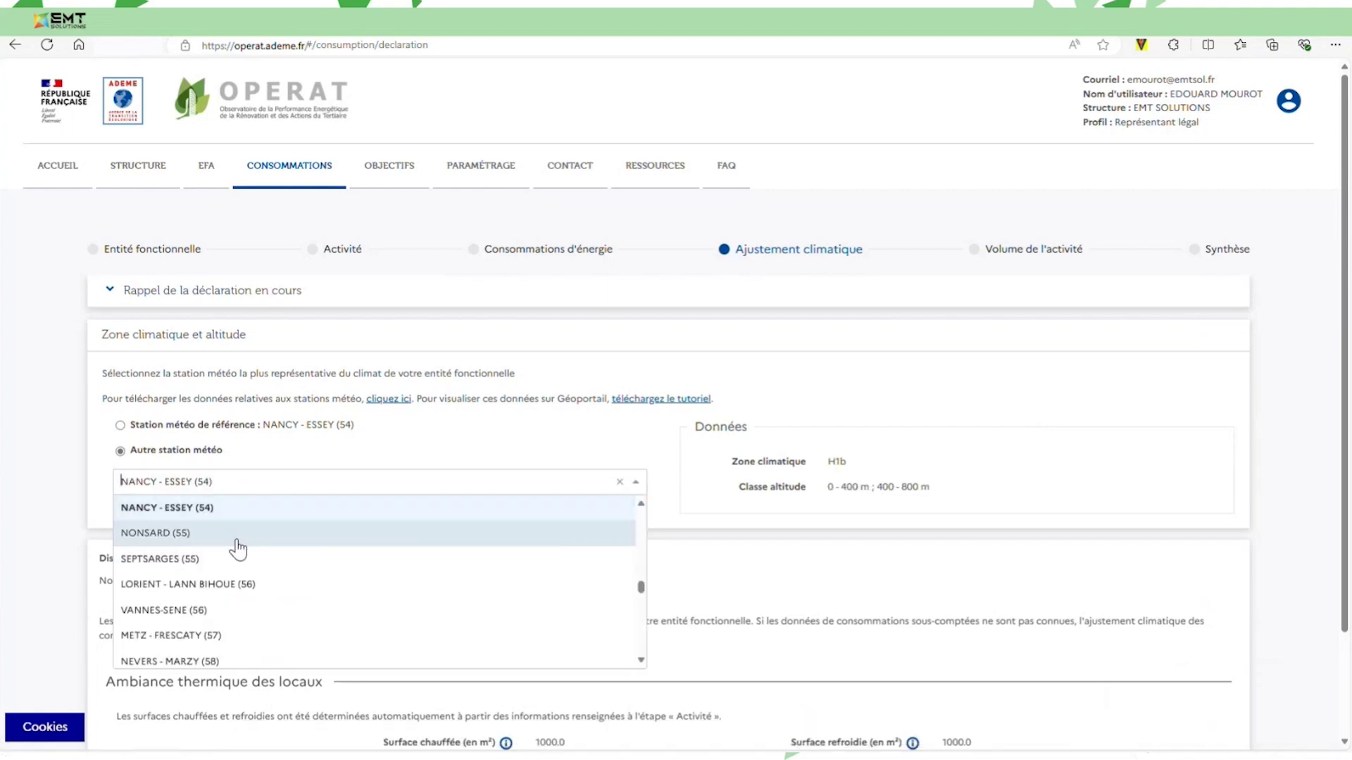
pyautogui.scroll(1, 239, 553)
pyautogui.scroll(2, 238, 553)
pyautogui.click(552, 450)
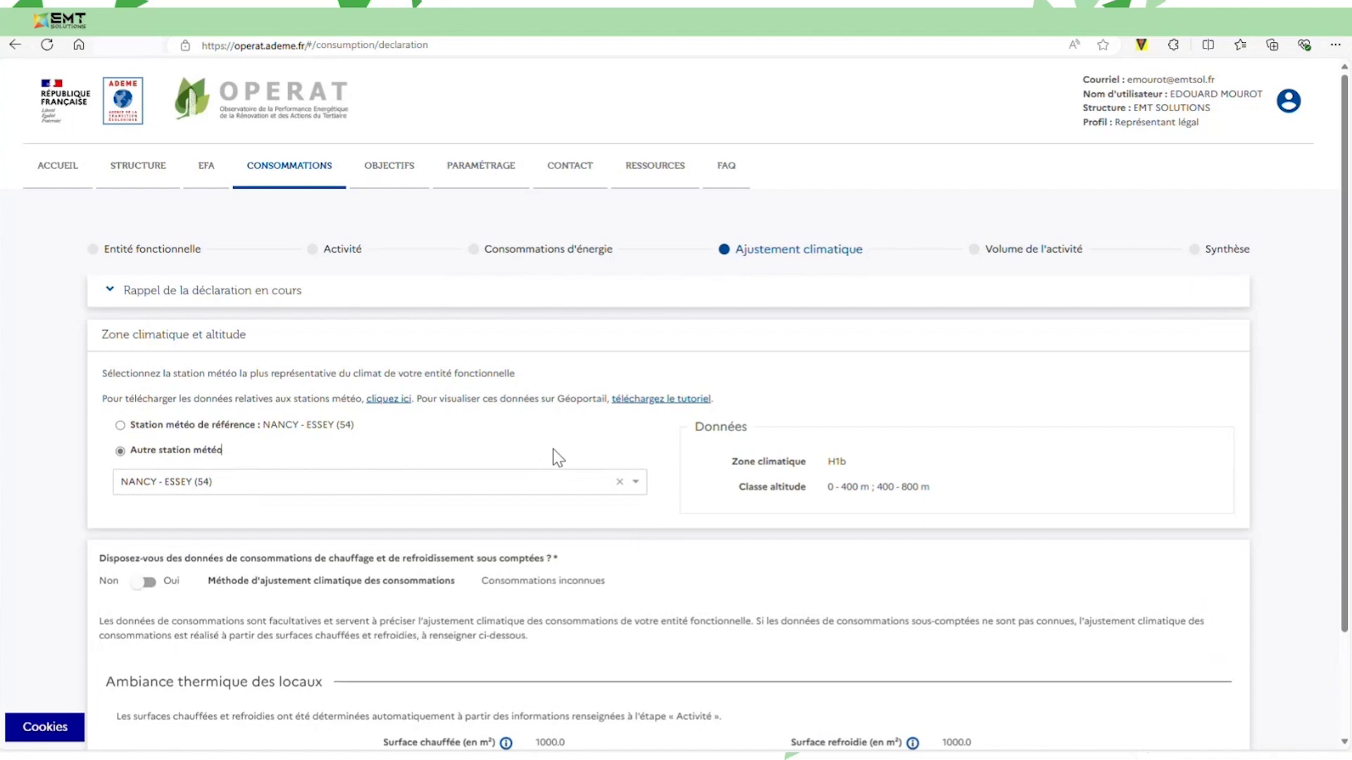
pyautogui.click(143, 426)
pyautogui.scroll(-2, 602, 446)
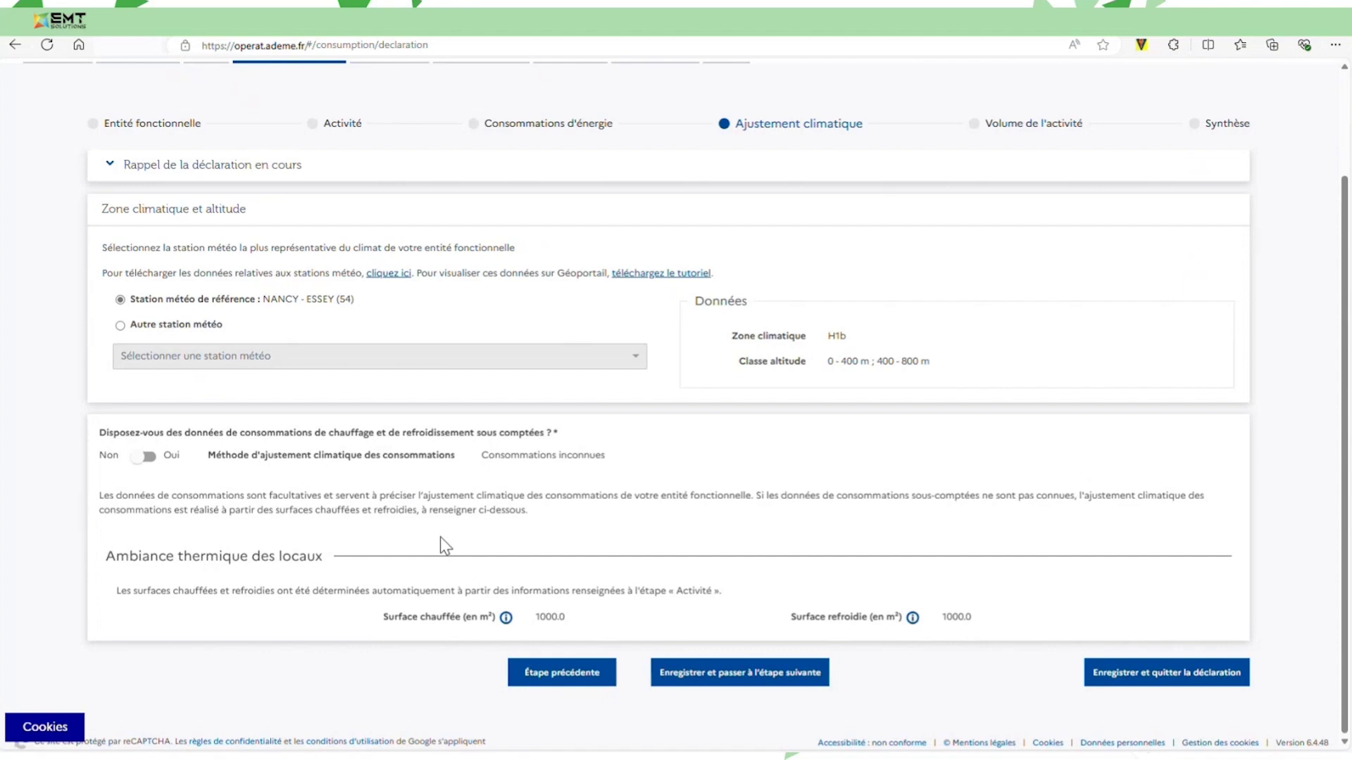
# Save the climate adjustment and continue to the Volume de l'activité step.
pyautogui.click(694, 686)
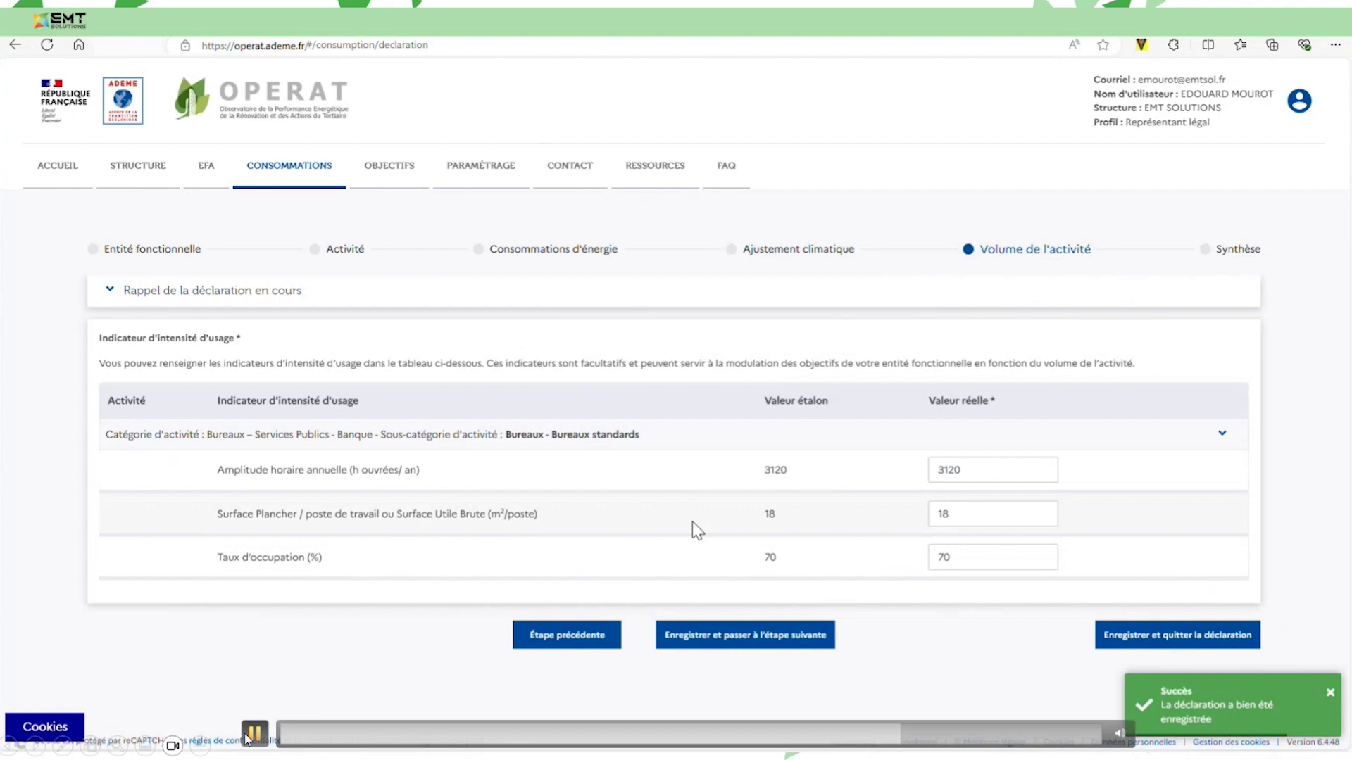
pyautogui.click(253, 734)
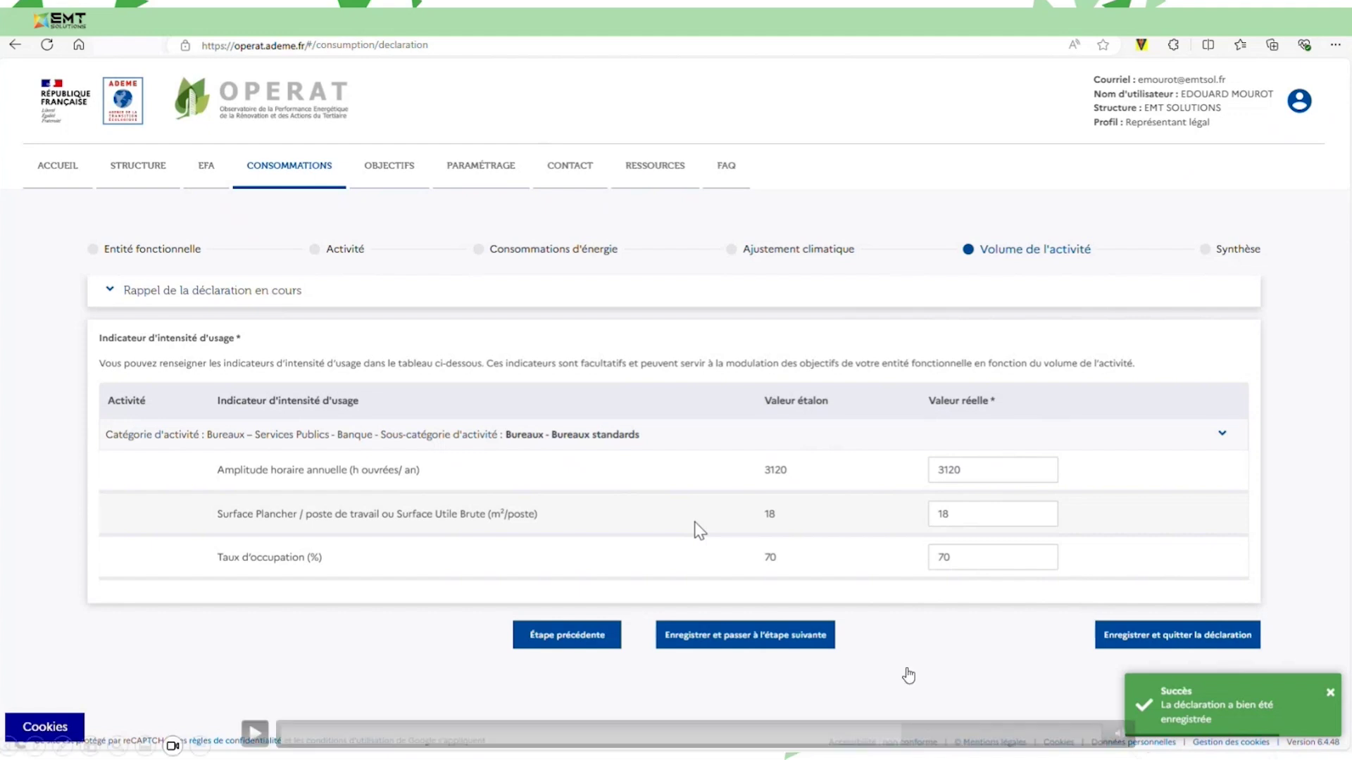
pyautogui.click(254, 733)
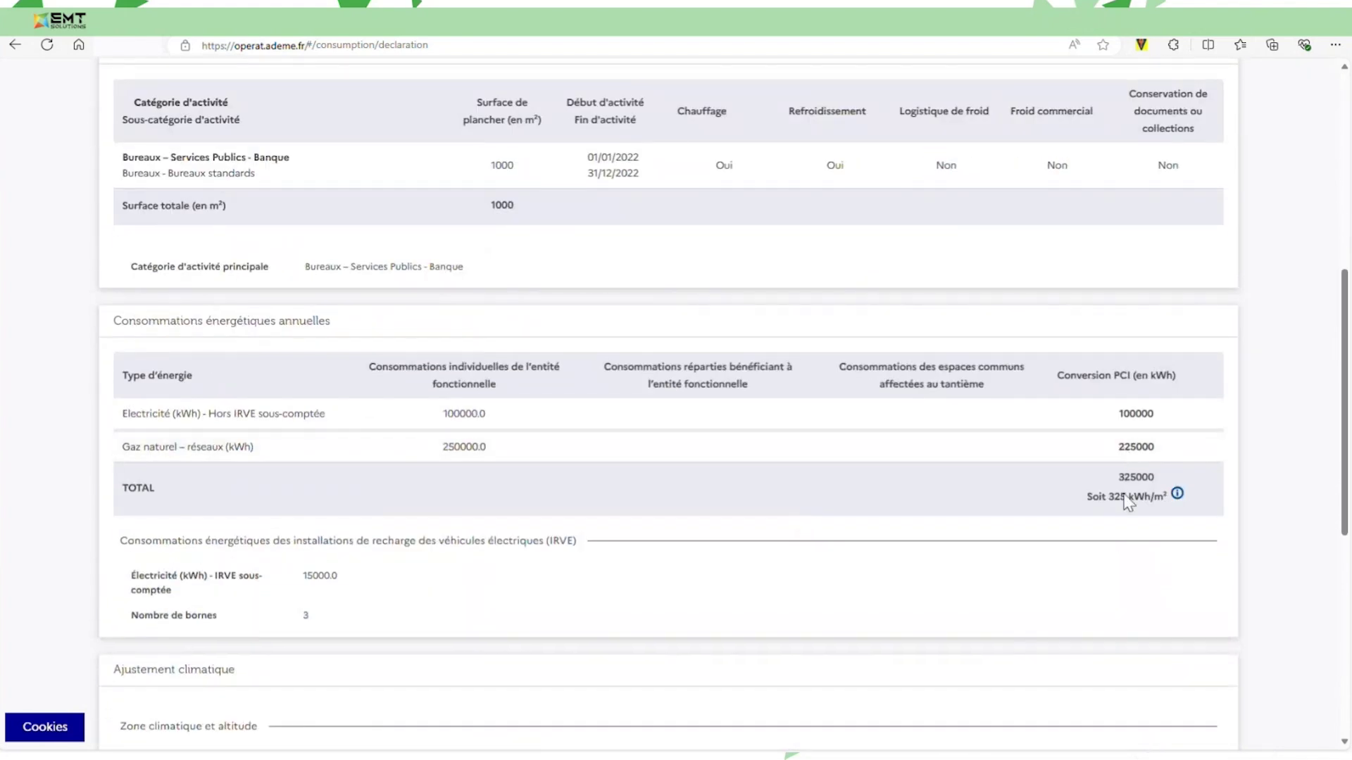
# Review the Synthèse: 325000 kWh total, 325 kWh/m², station NANCY - ESSEY (54), and usage indicators.
pyautogui.moveTo(1179, 497)
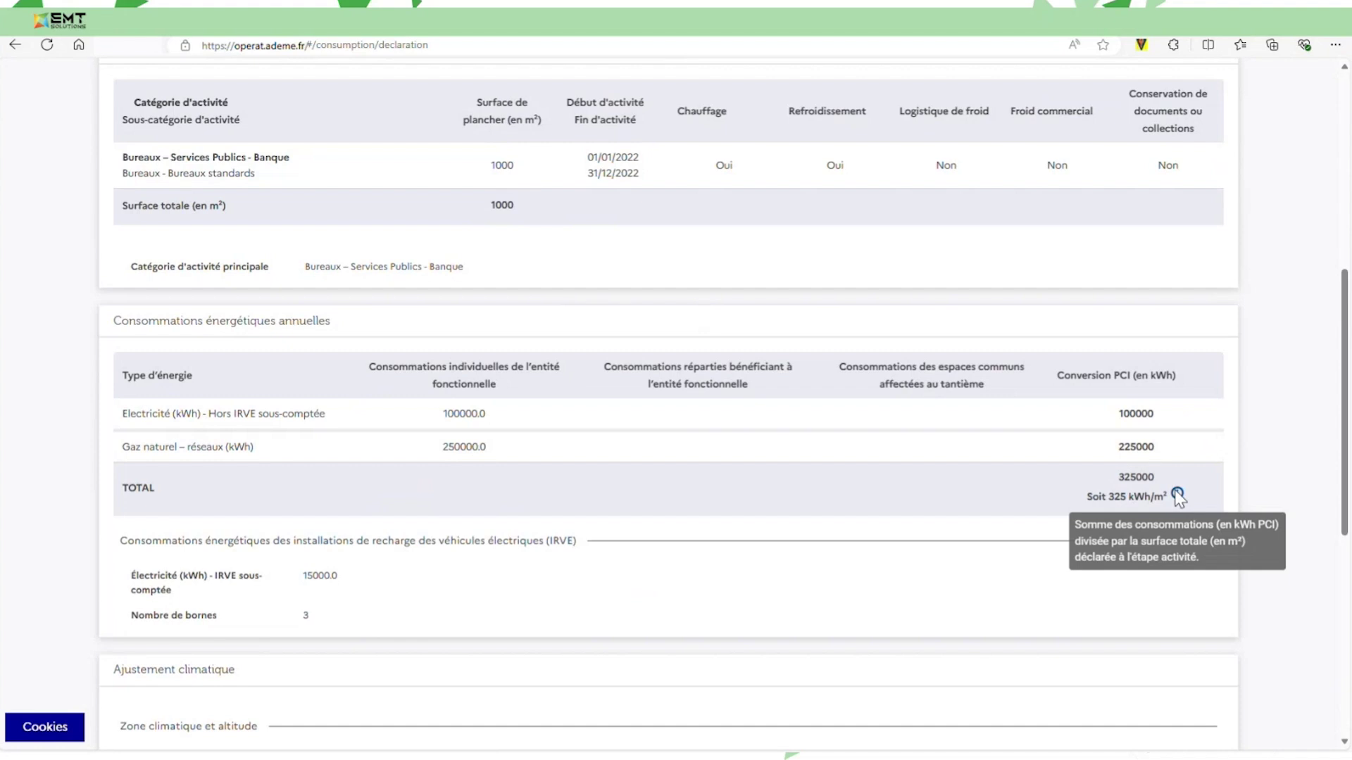
pyautogui.scroll(-2, 915, 498)
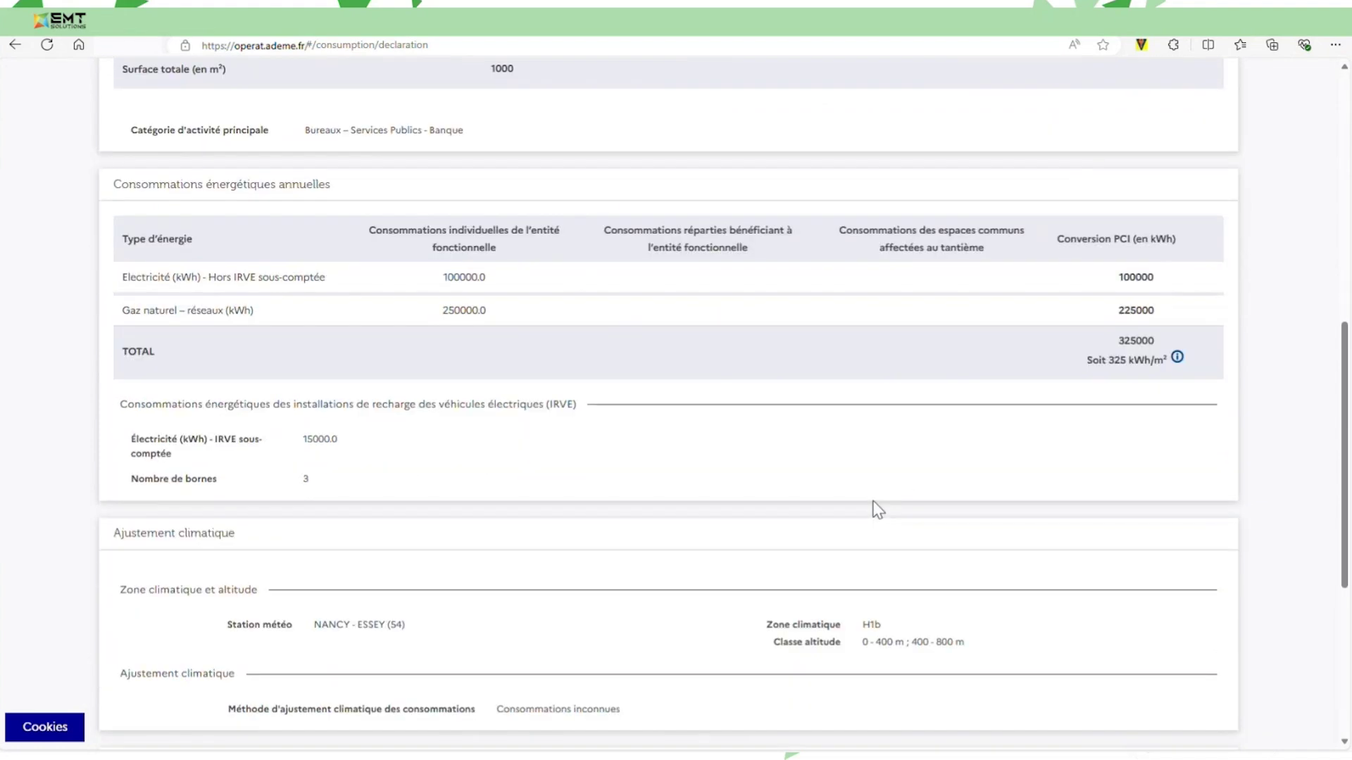
pyautogui.scroll(-5, 584, 526)
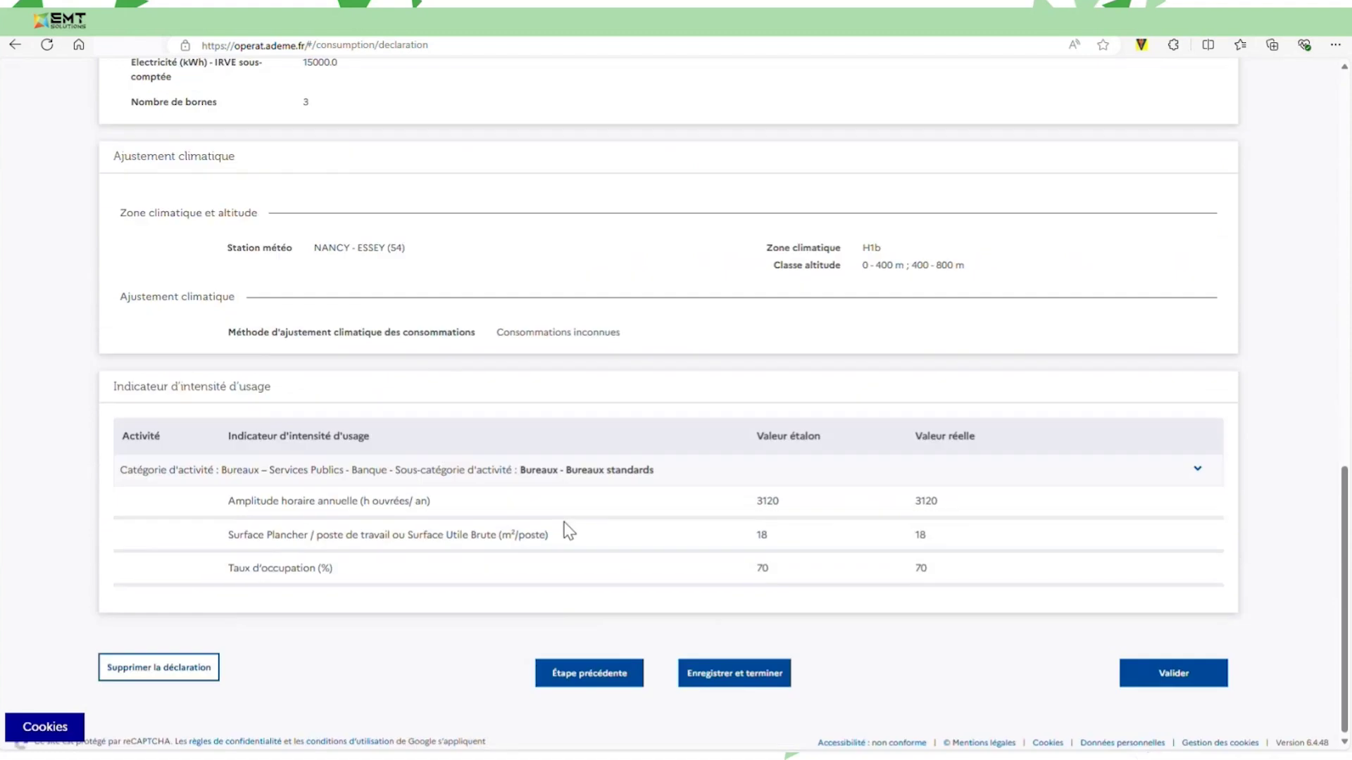
# Validate and confirm the 2022 consumption declaration, then list it in the CONSOMMATIONS search.
pyautogui.click(1156, 674)
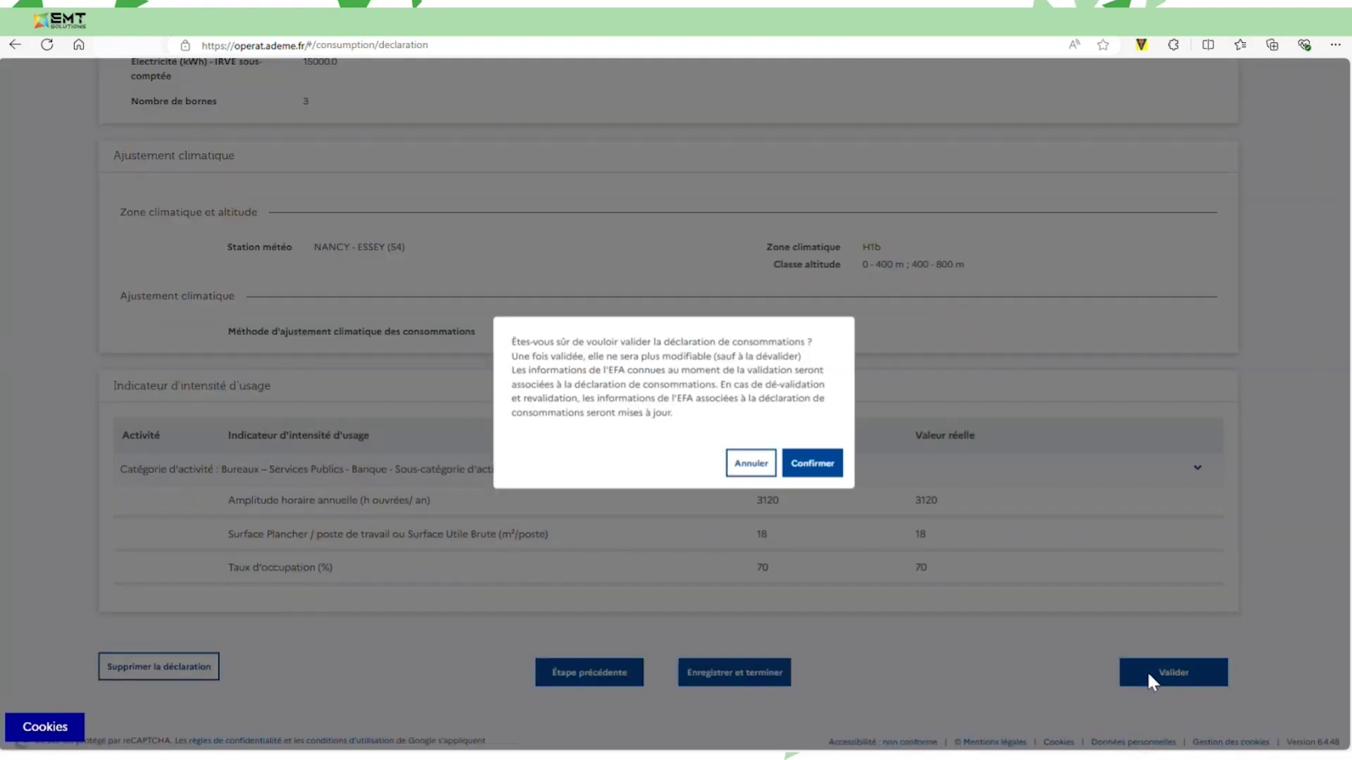
pyautogui.click(815, 463)
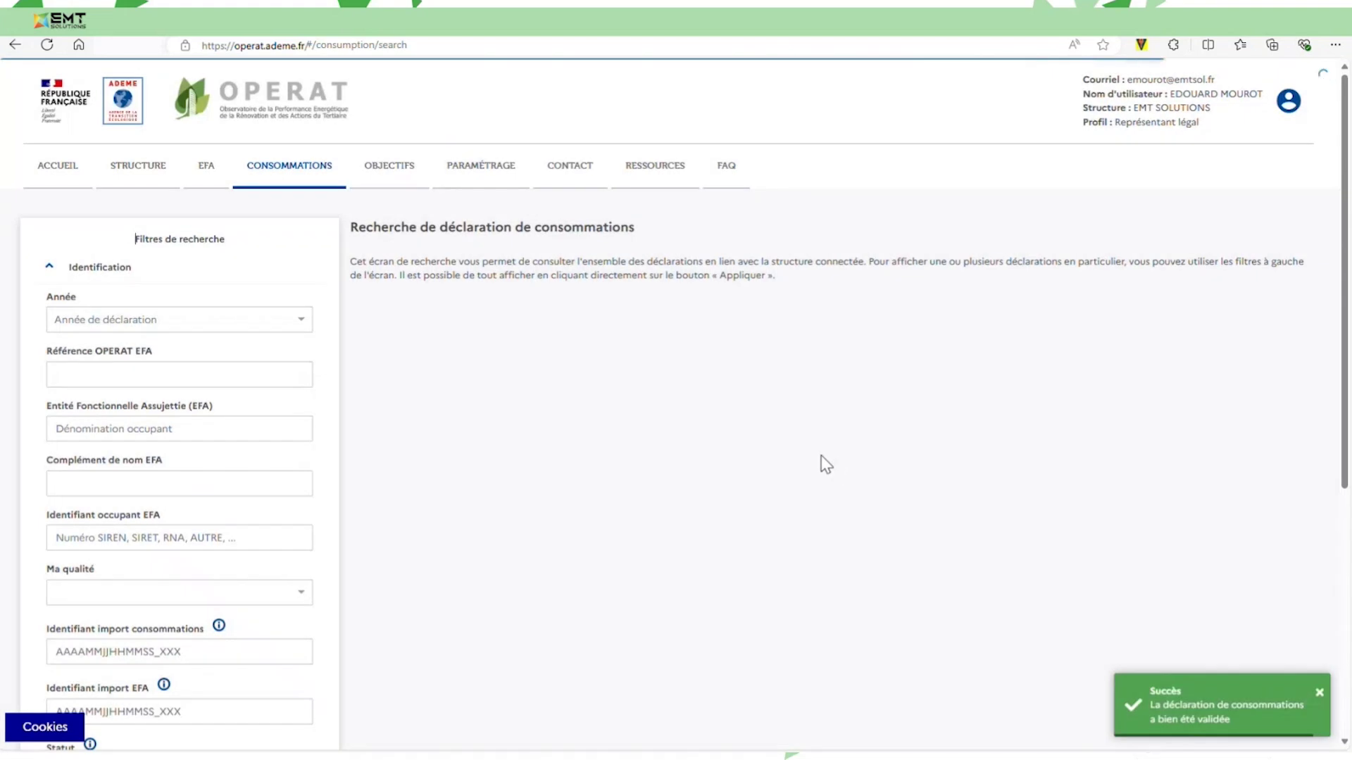
pyautogui.click(313, 171)
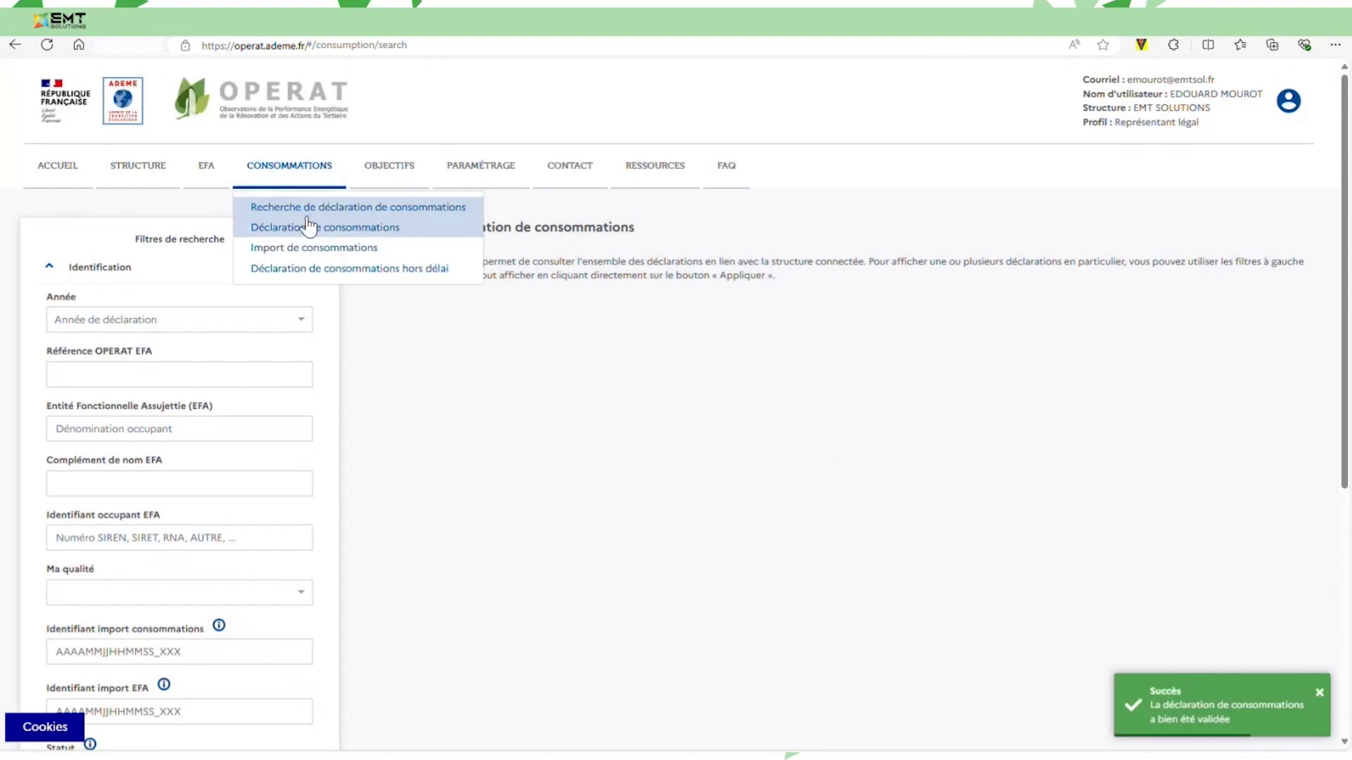
pyautogui.scroll(-5, 317, 563)
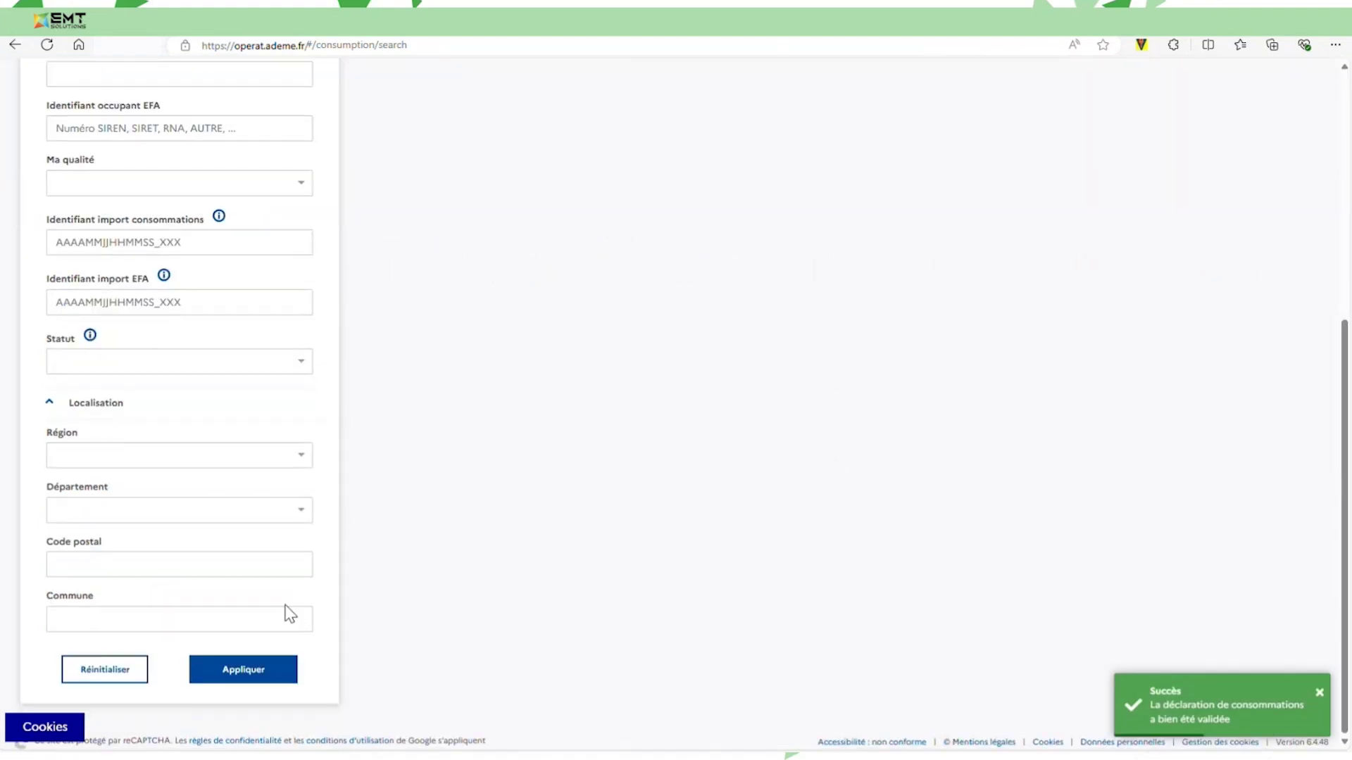
pyautogui.click(287, 682)
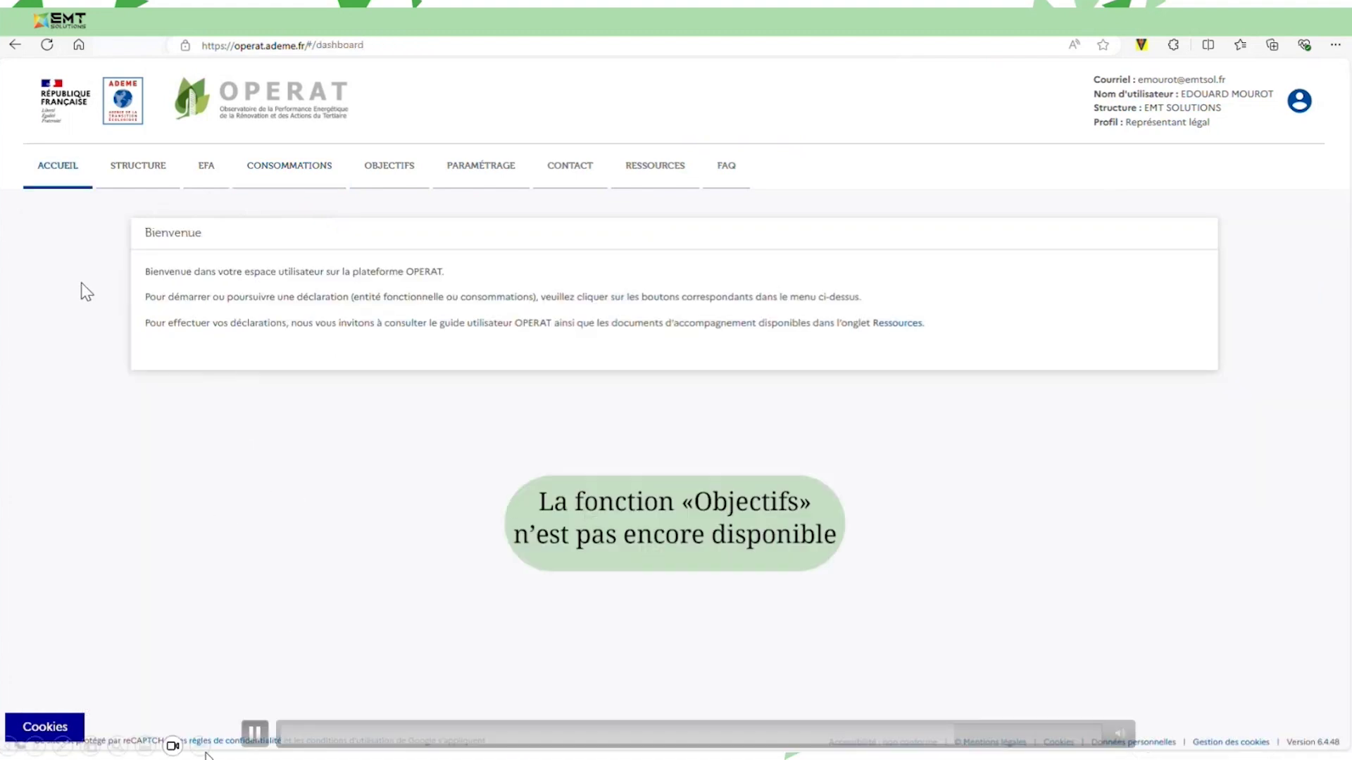
# List the EFA's objectives (325 consumed in 2022, objective n.c.) and return to the ACCUEIL dashboard.
pyautogui.click(255, 734)
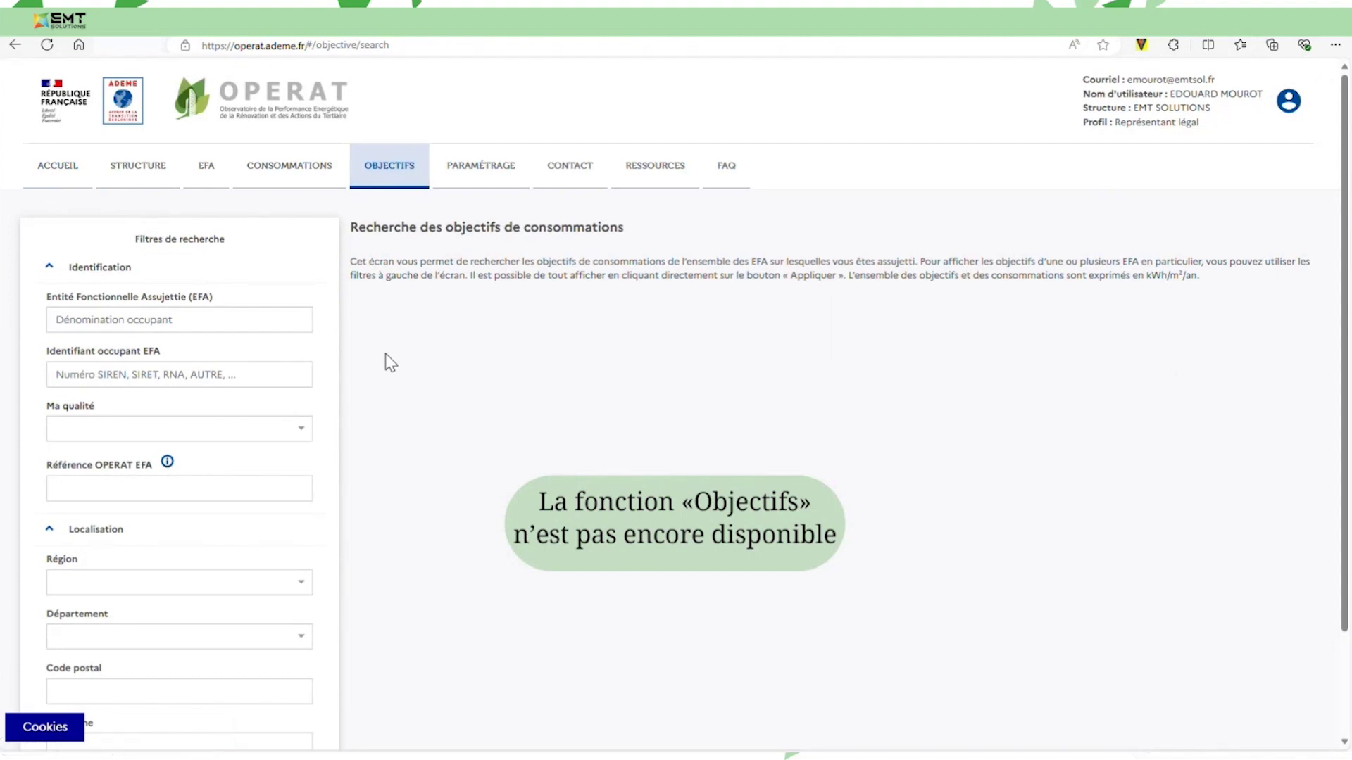
pyautogui.click(254, 734)
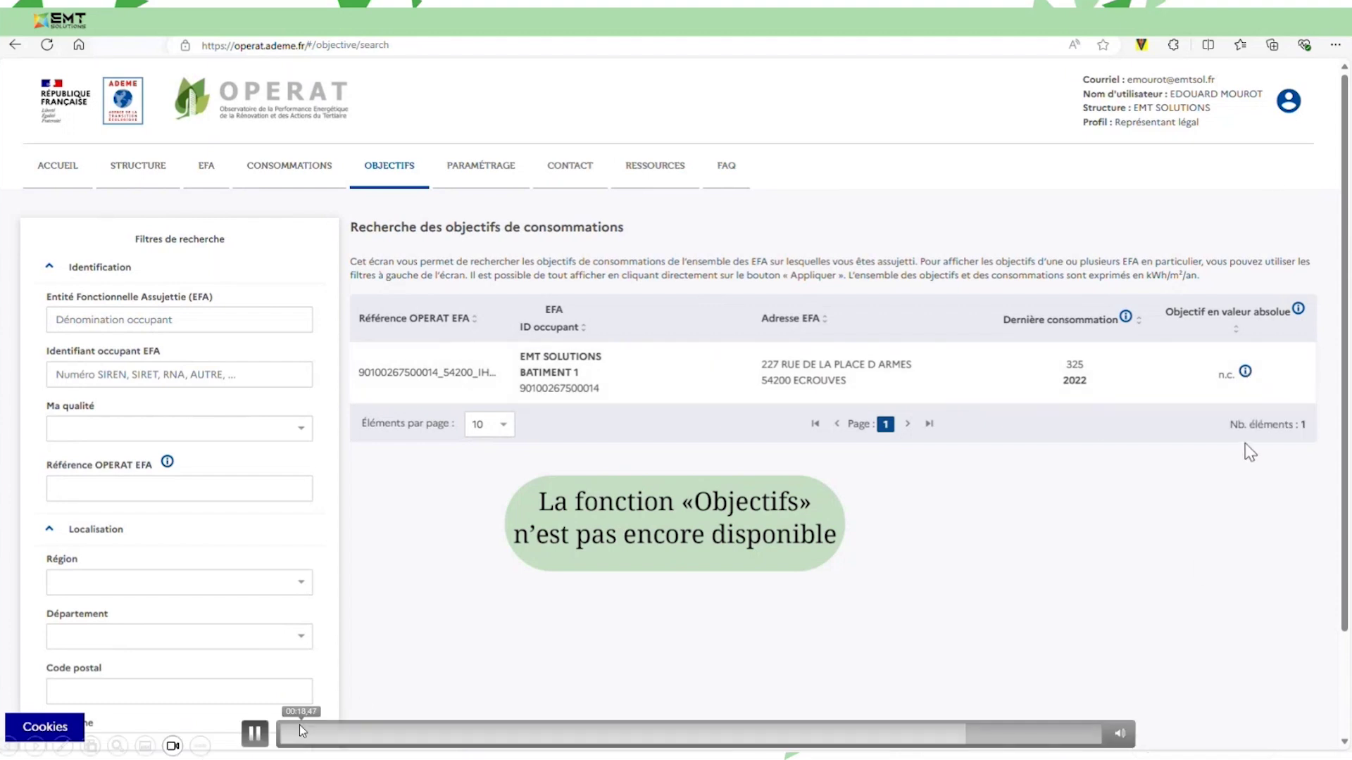
pyautogui.click(255, 734)
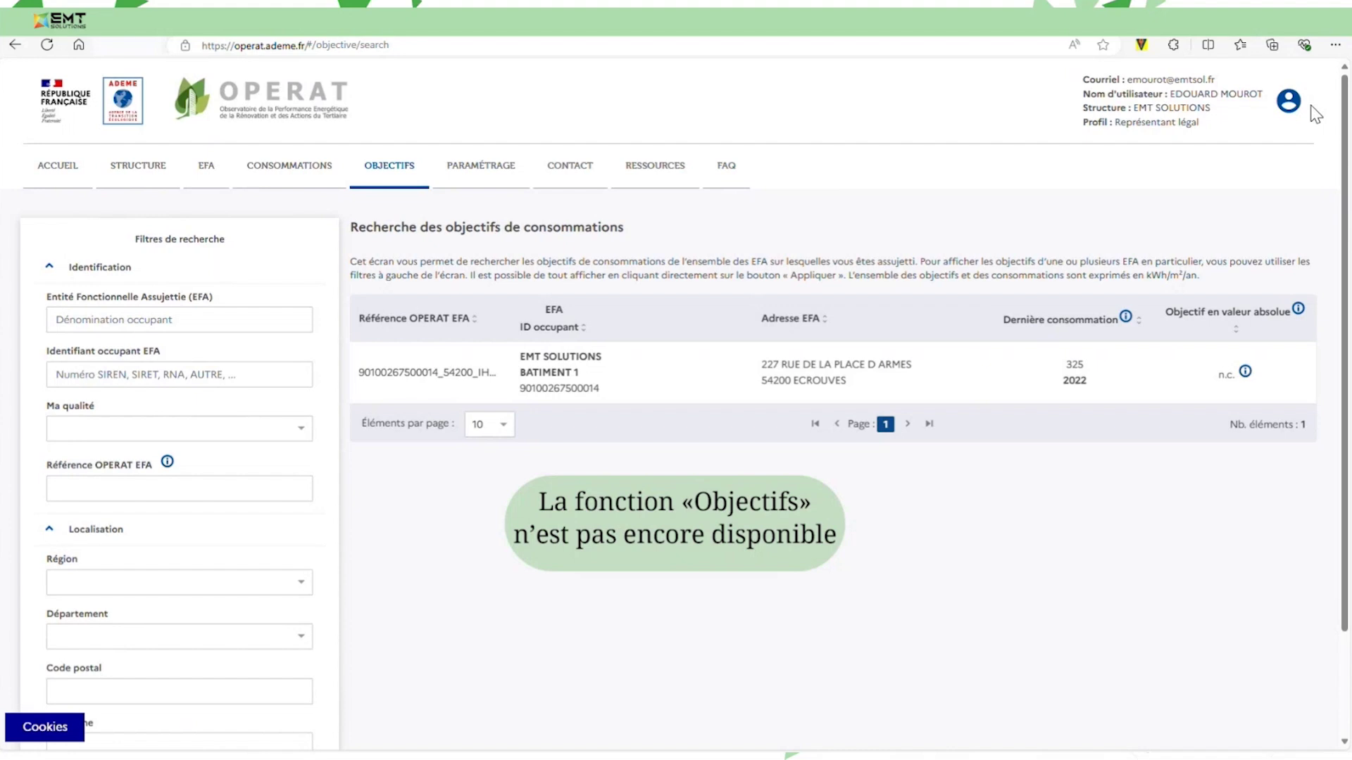
pyautogui.moveTo(321, 722)
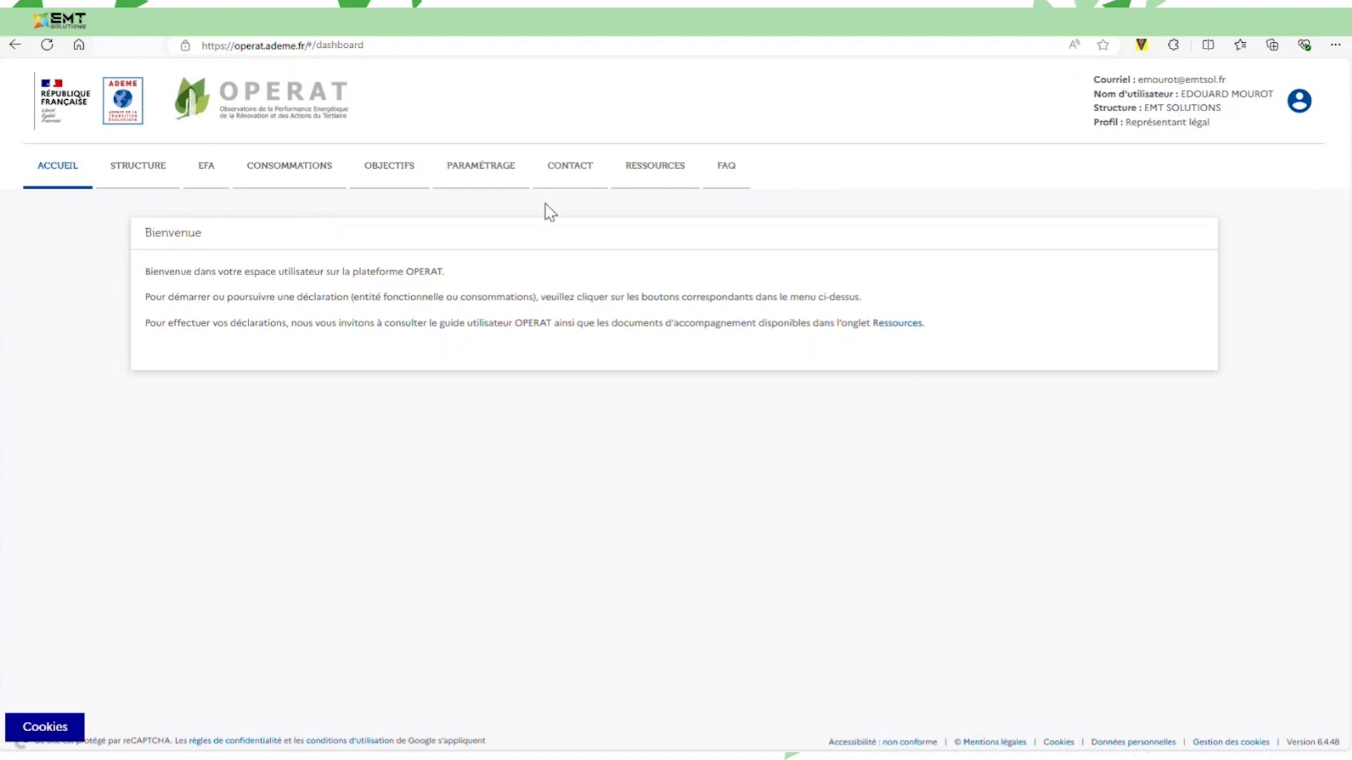
# Start a new user account under PARAMÉTRAGE > Utilisateurs for the EMT SOLUTIONS Ecrouves establishment.
pyautogui.click(514, 180)
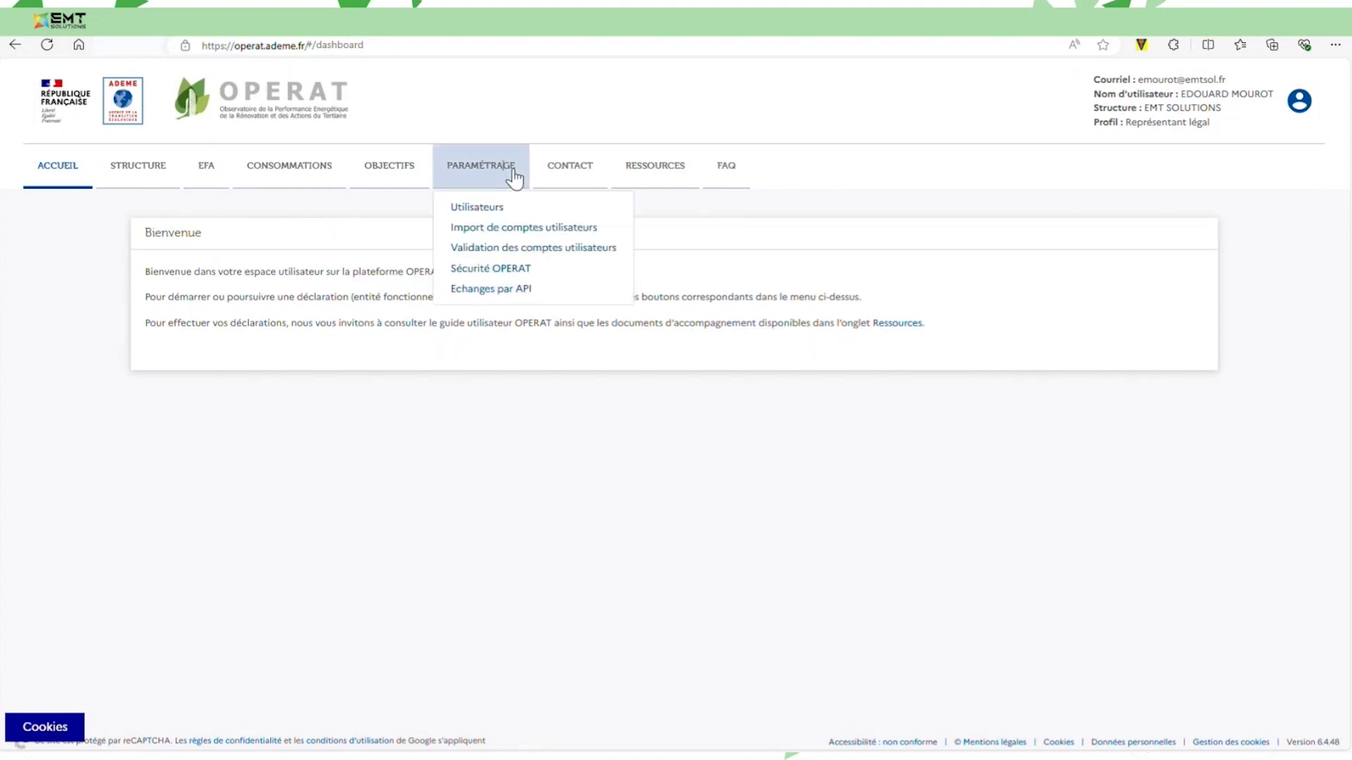
pyautogui.click(494, 209)
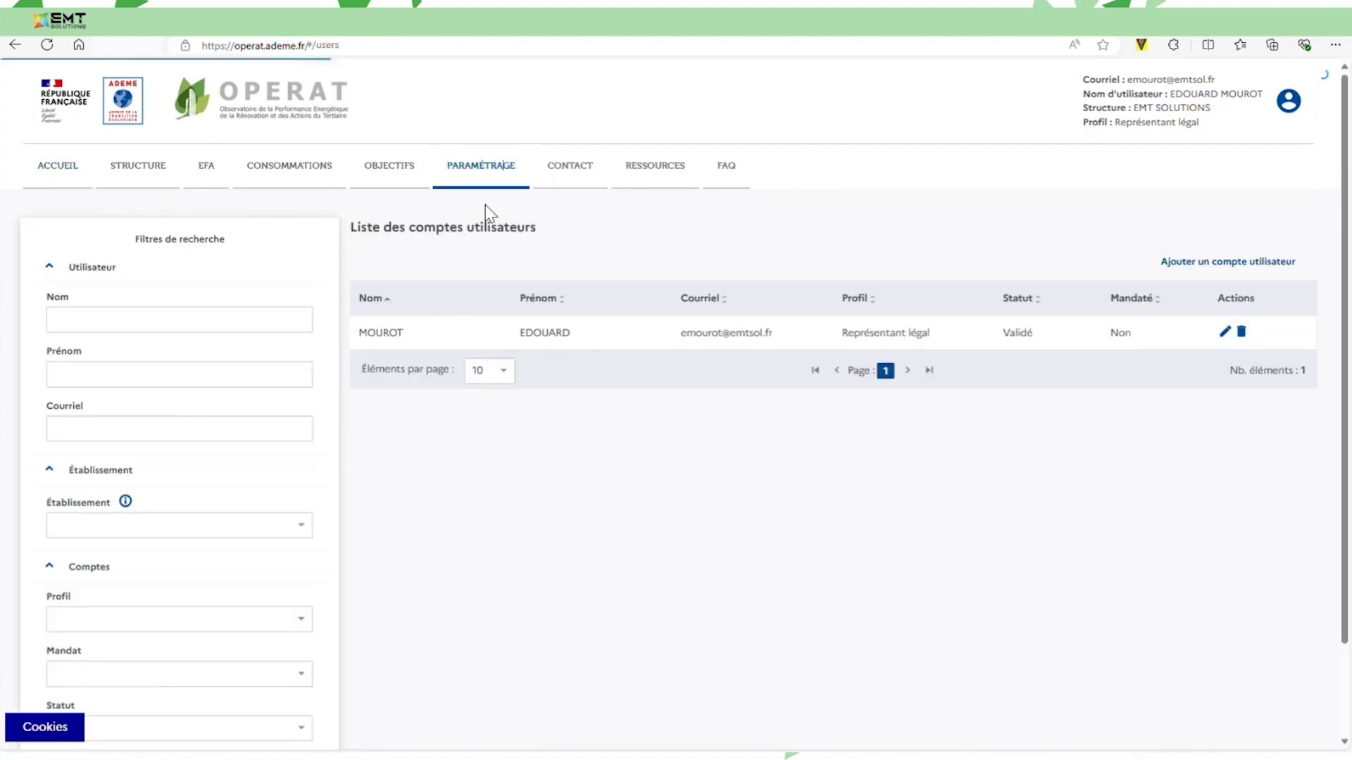
pyautogui.click(1260, 266)
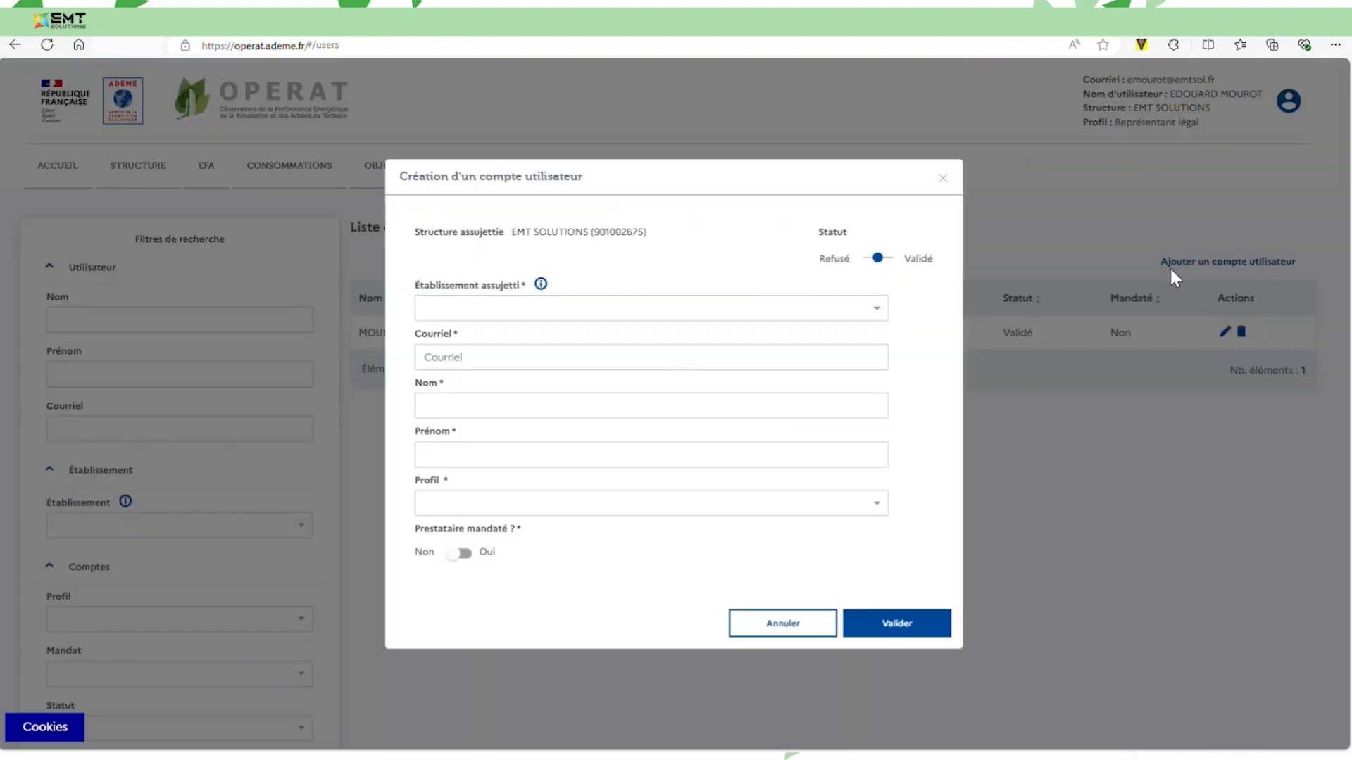
pyautogui.click(586, 316)
pyautogui.click(579, 334)
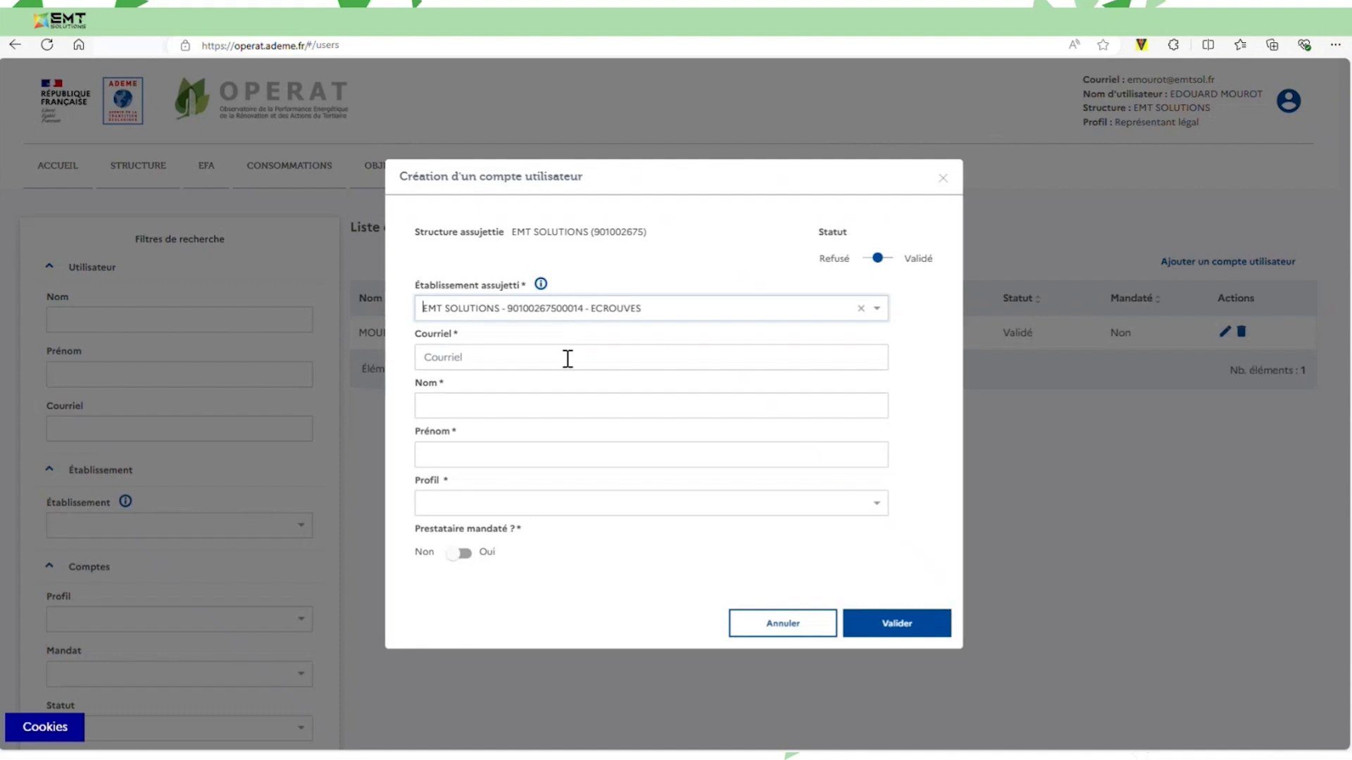
# Fill in the new user's e-mail address, surname and first name.
pyautogui.click(567, 358)
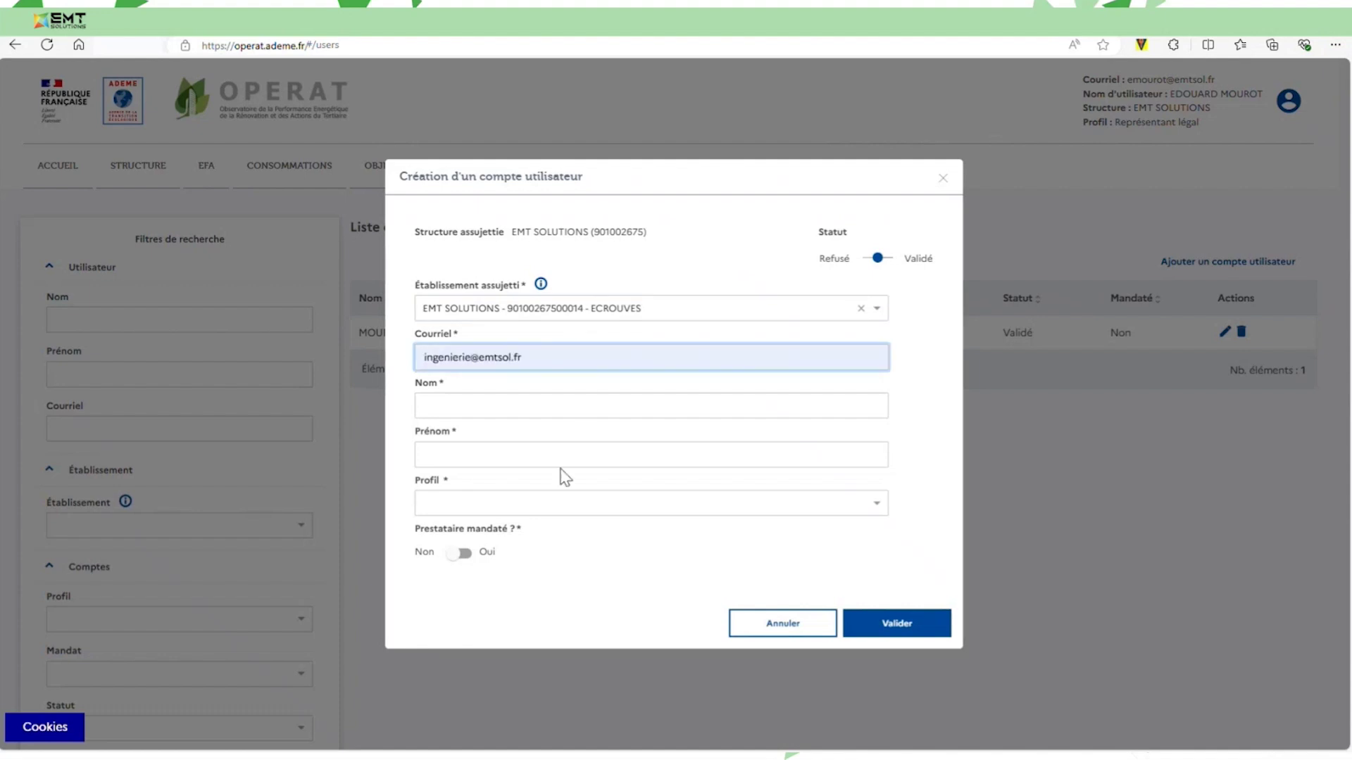
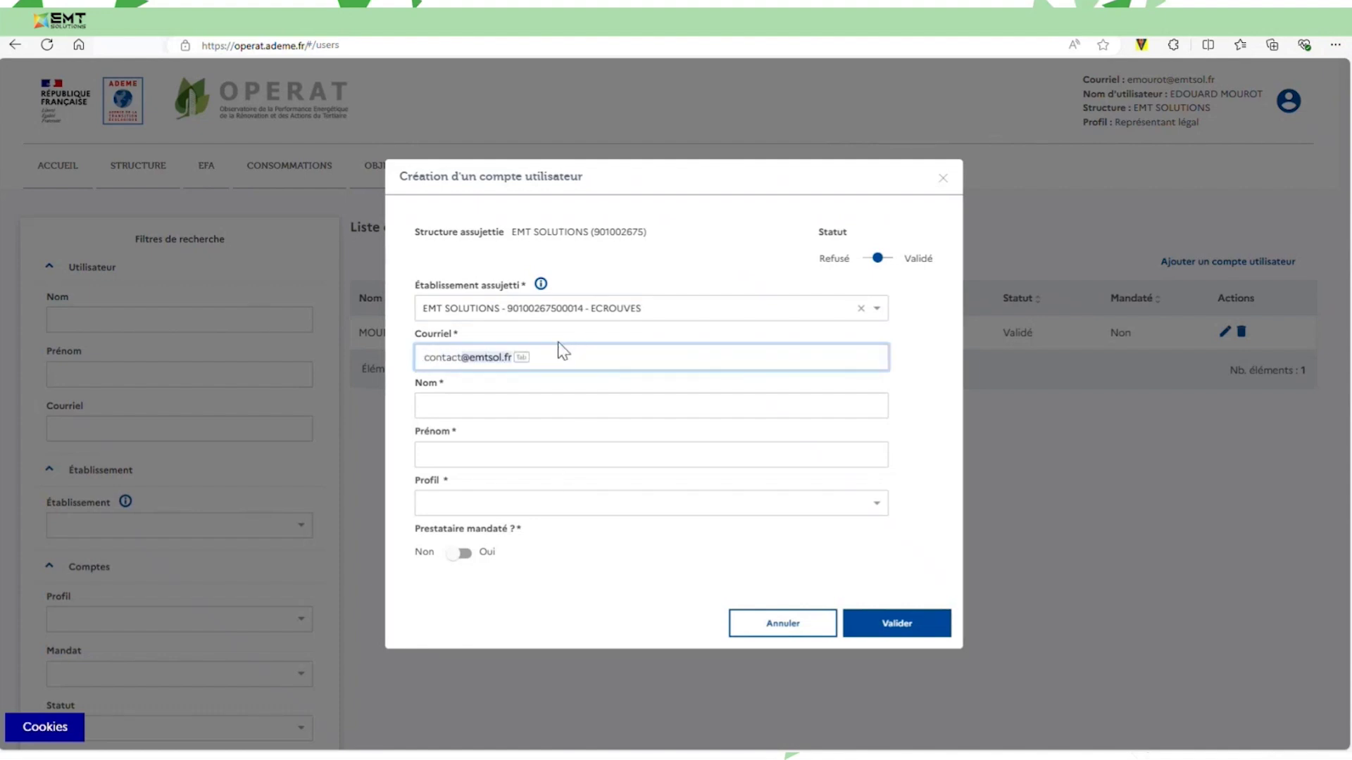
pyautogui.press('Tab')
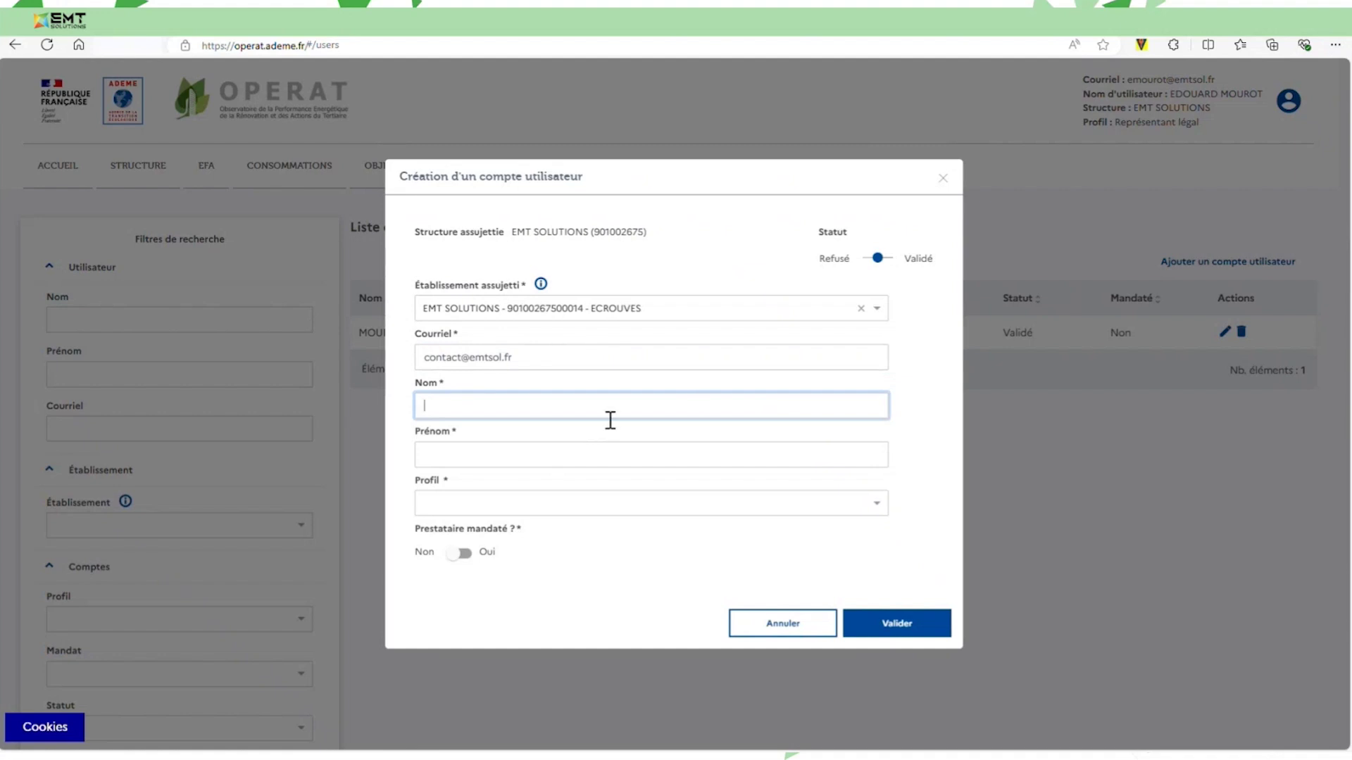
pyautogui.press('Tab')
pyautogui.press('Tab')
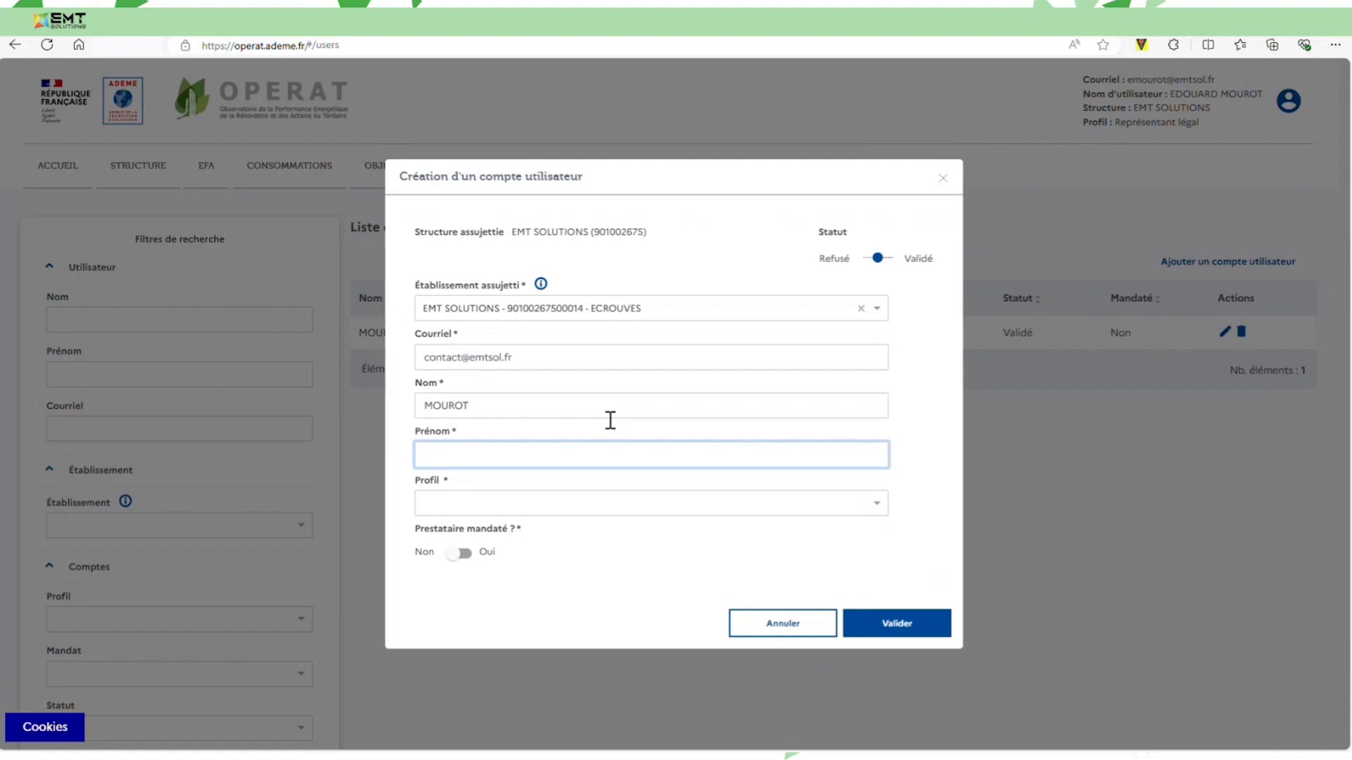
pyautogui.press('Tab')
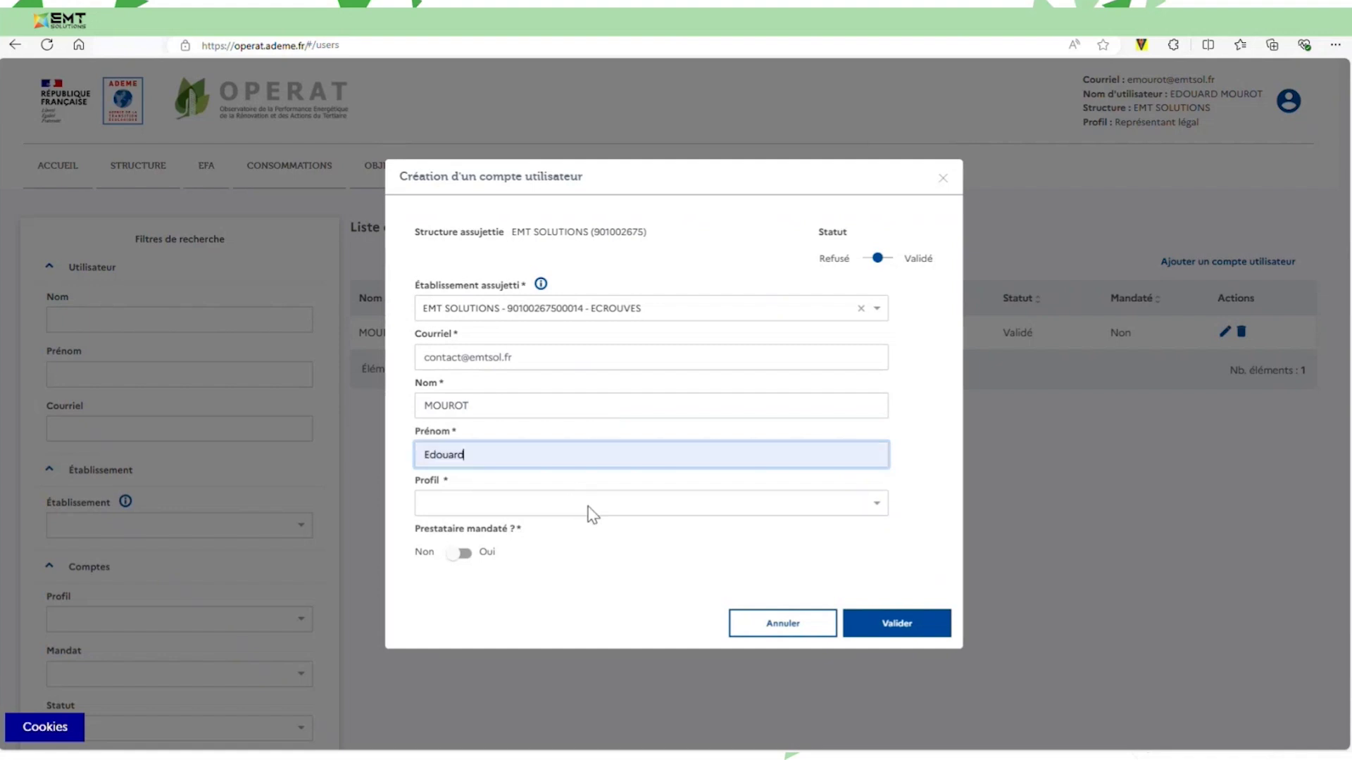
# Give the user the Correspondant profile as a mandated provider from a multi-employee company.
pyautogui.click(588, 506)
pyautogui.click(547, 559)
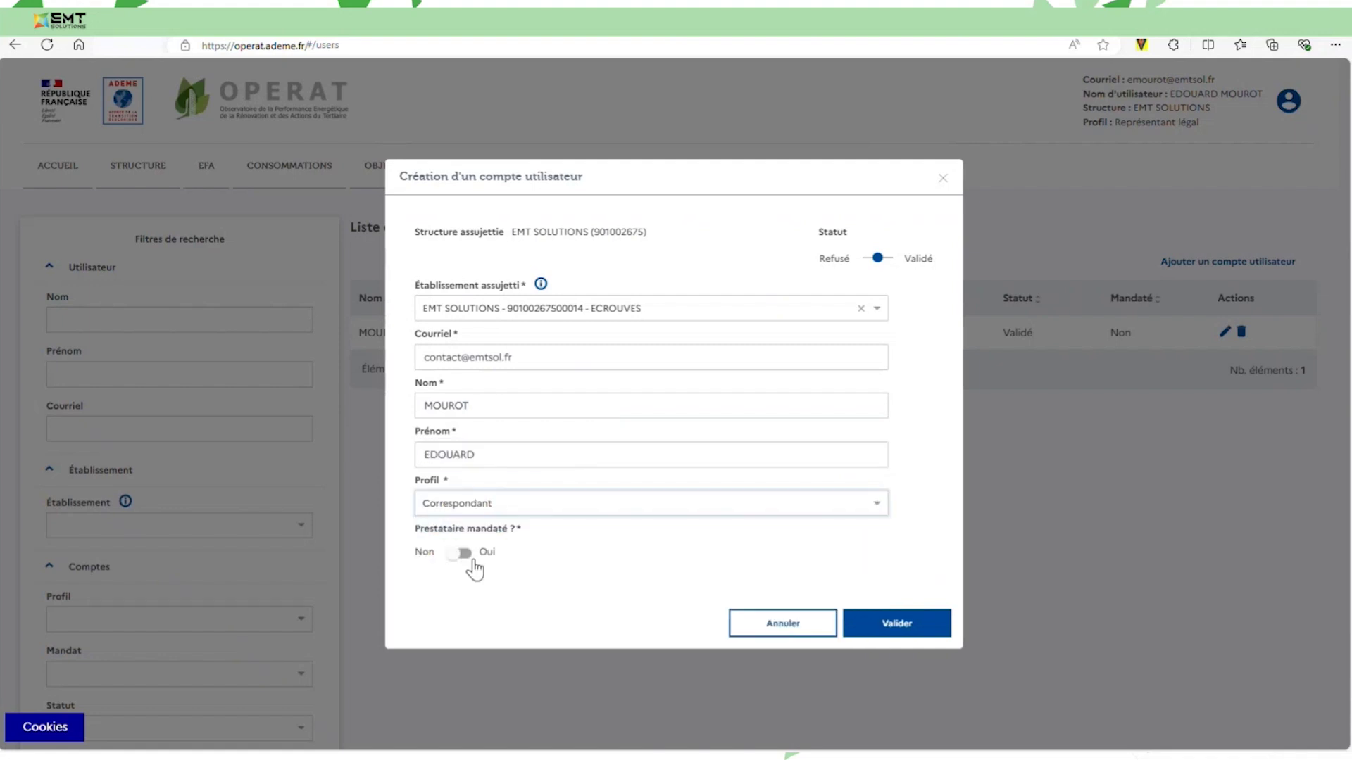
pyautogui.click(459, 556)
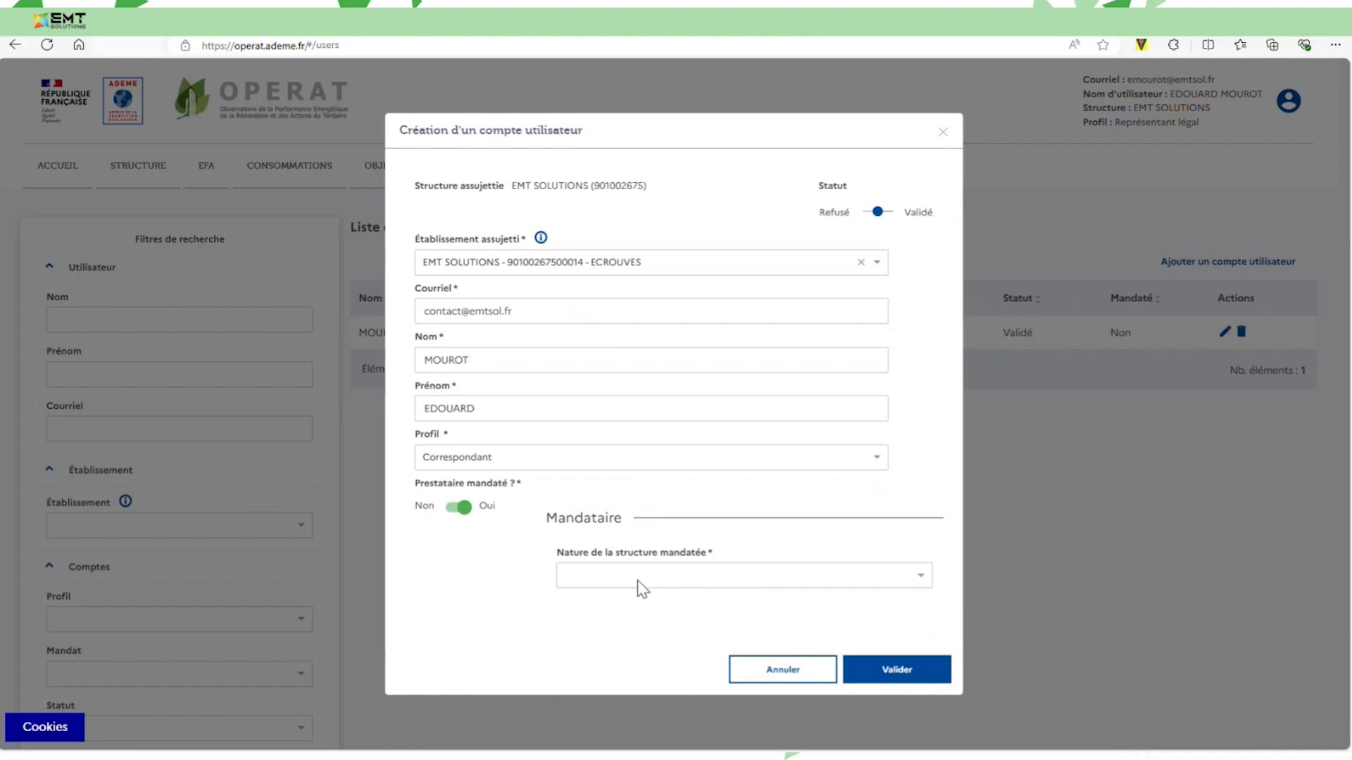
pyautogui.click(637, 580)
pyautogui.scroll(-5, 649, 525)
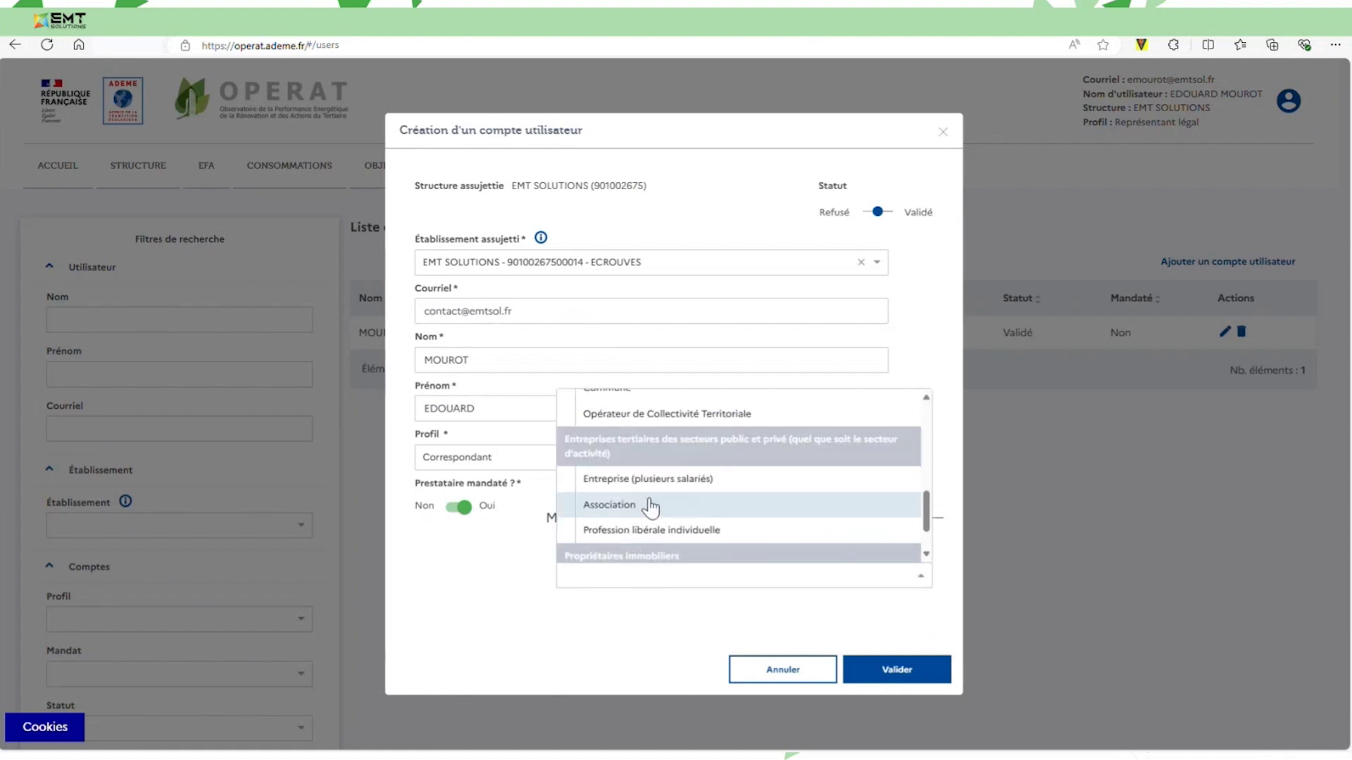
pyautogui.click(638, 482)
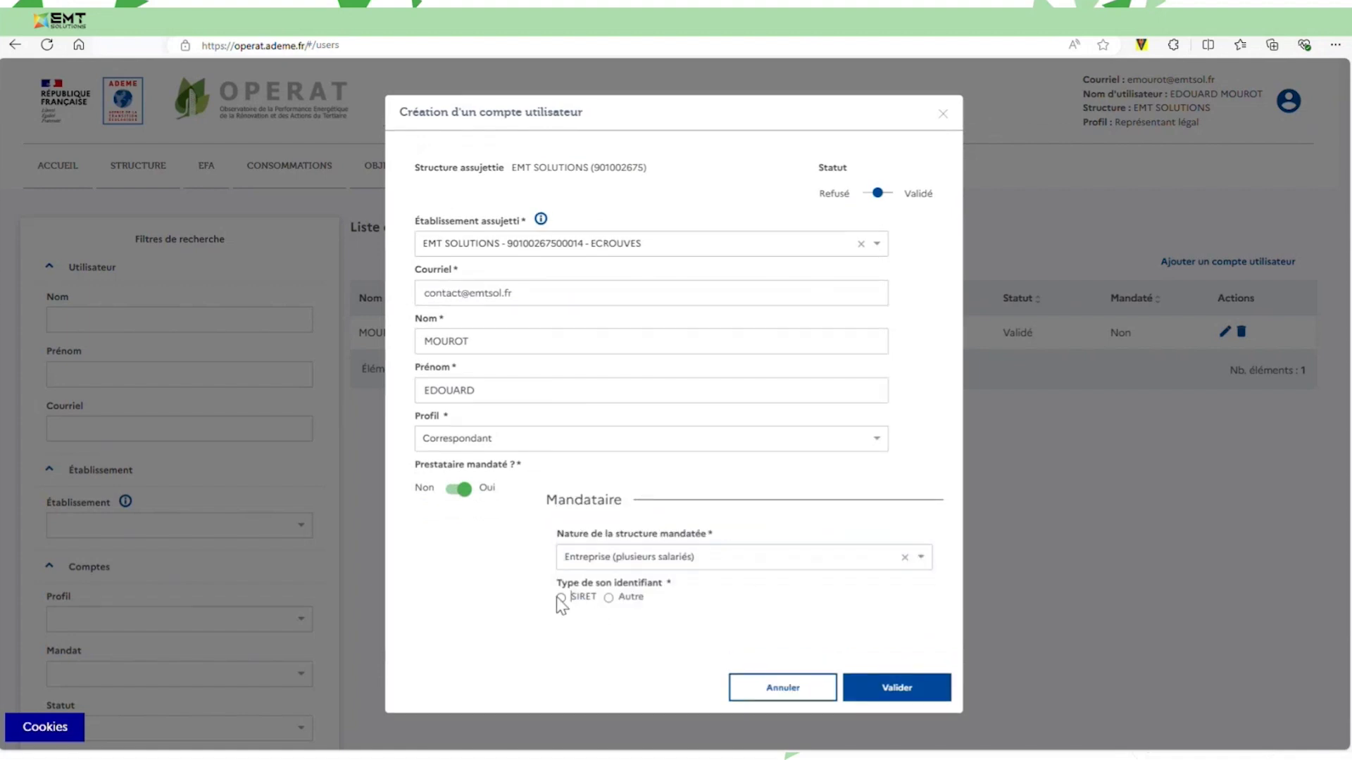
# Identify the company by its SIRET number, set status Validé, and save the account.
pyautogui.click(561, 598)
pyautogui.click(629, 639)
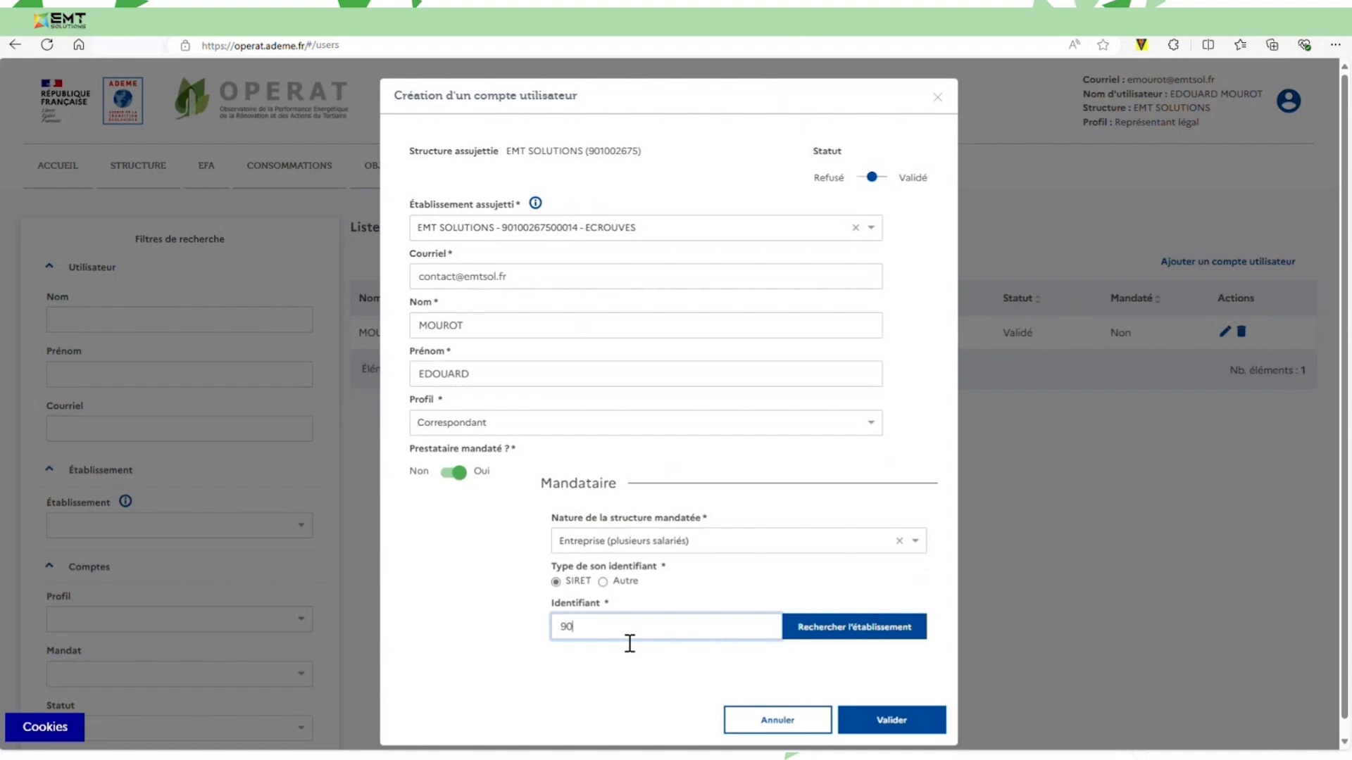
pyautogui.click(866, 636)
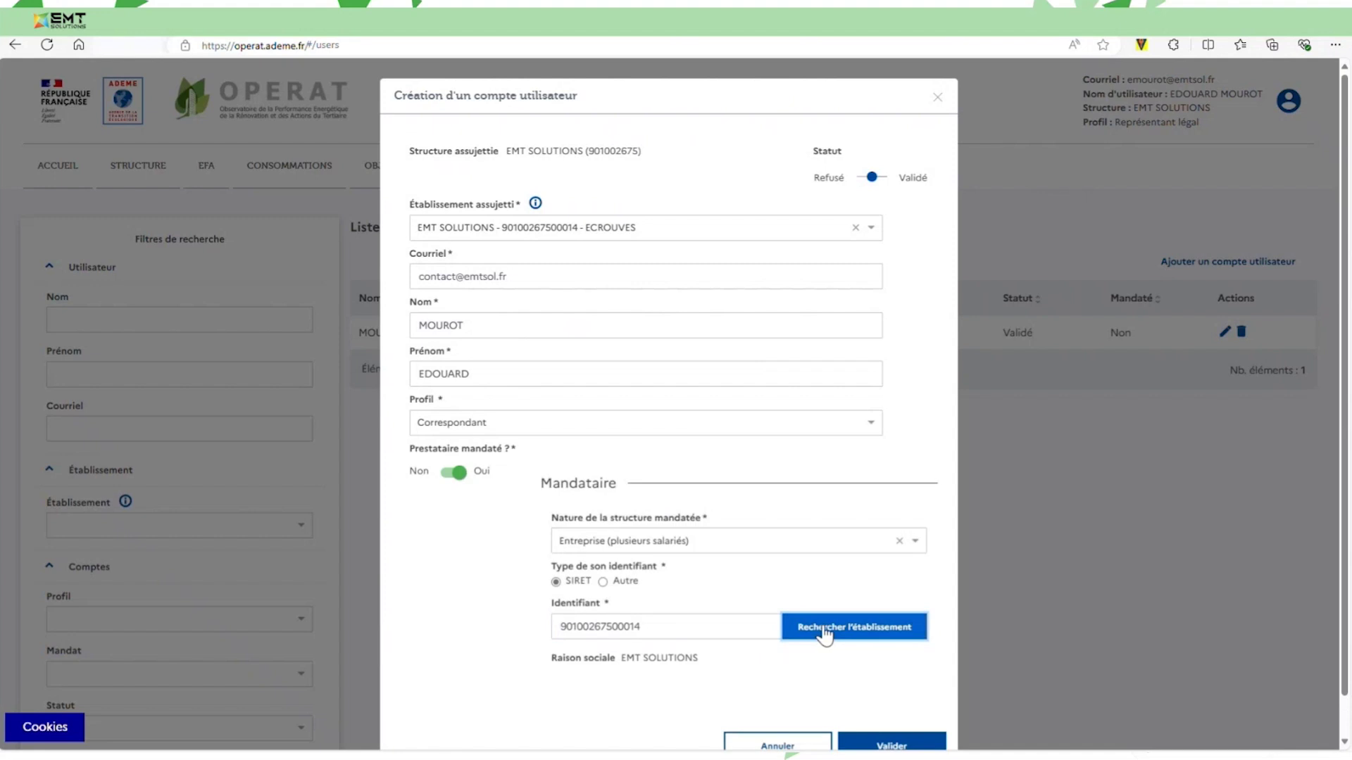
pyautogui.scroll(-1, 915, 708)
pyautogui.click(906, 705)
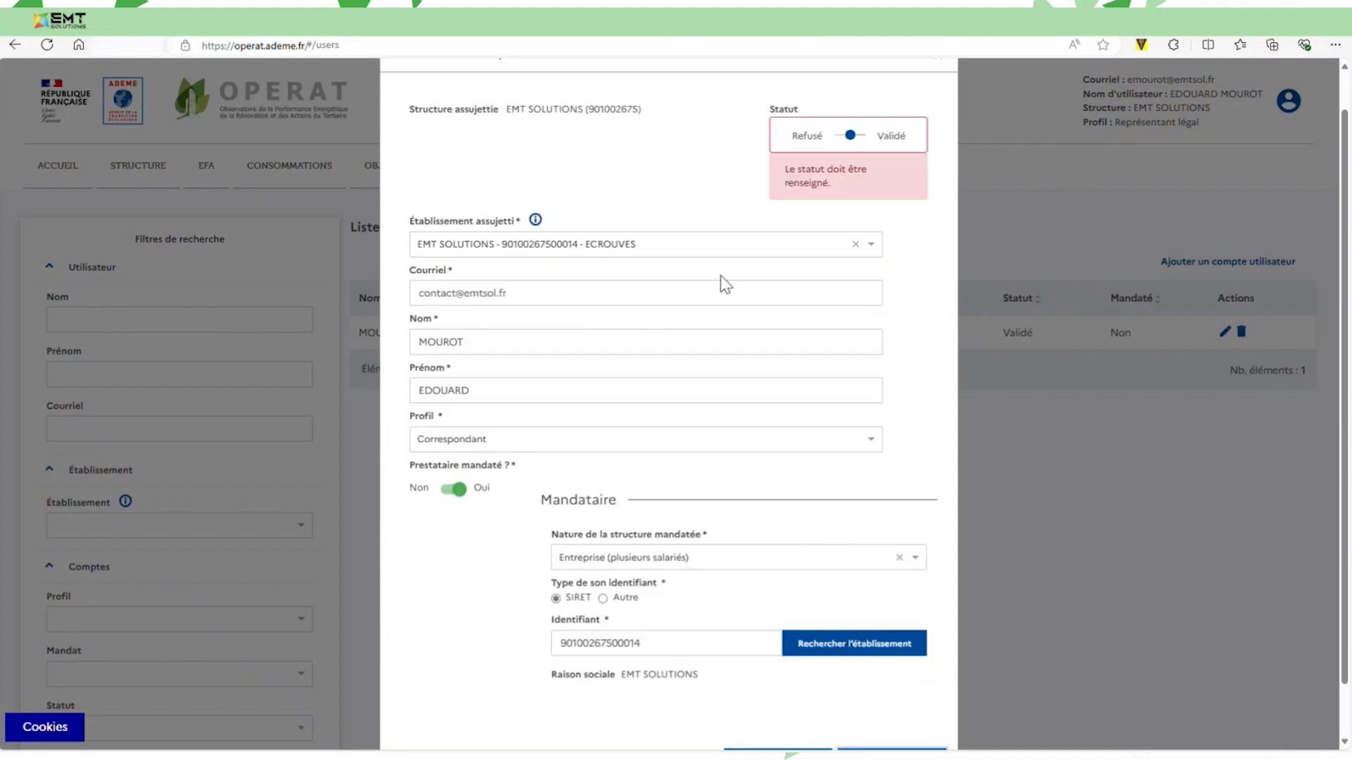
pyautogui.click(858, 135)
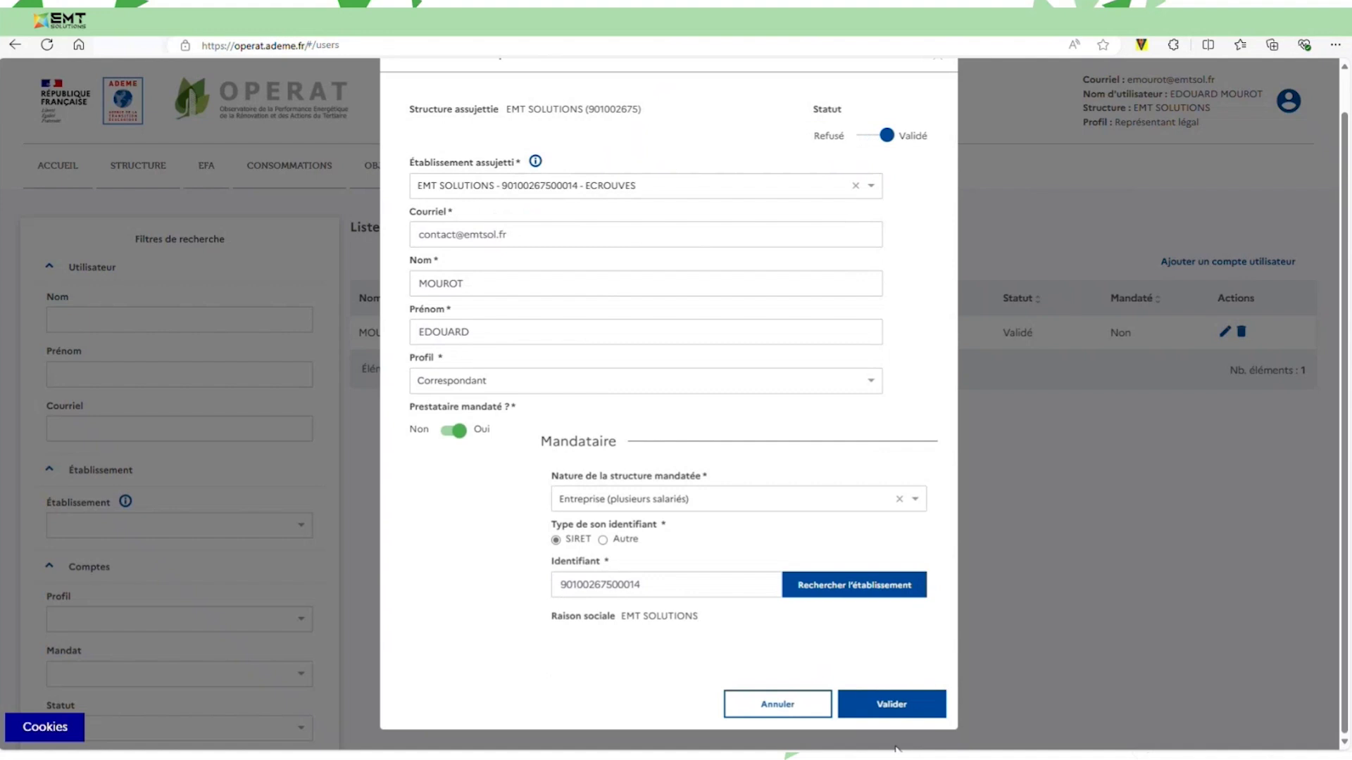
pyautogui.click(892, 706)
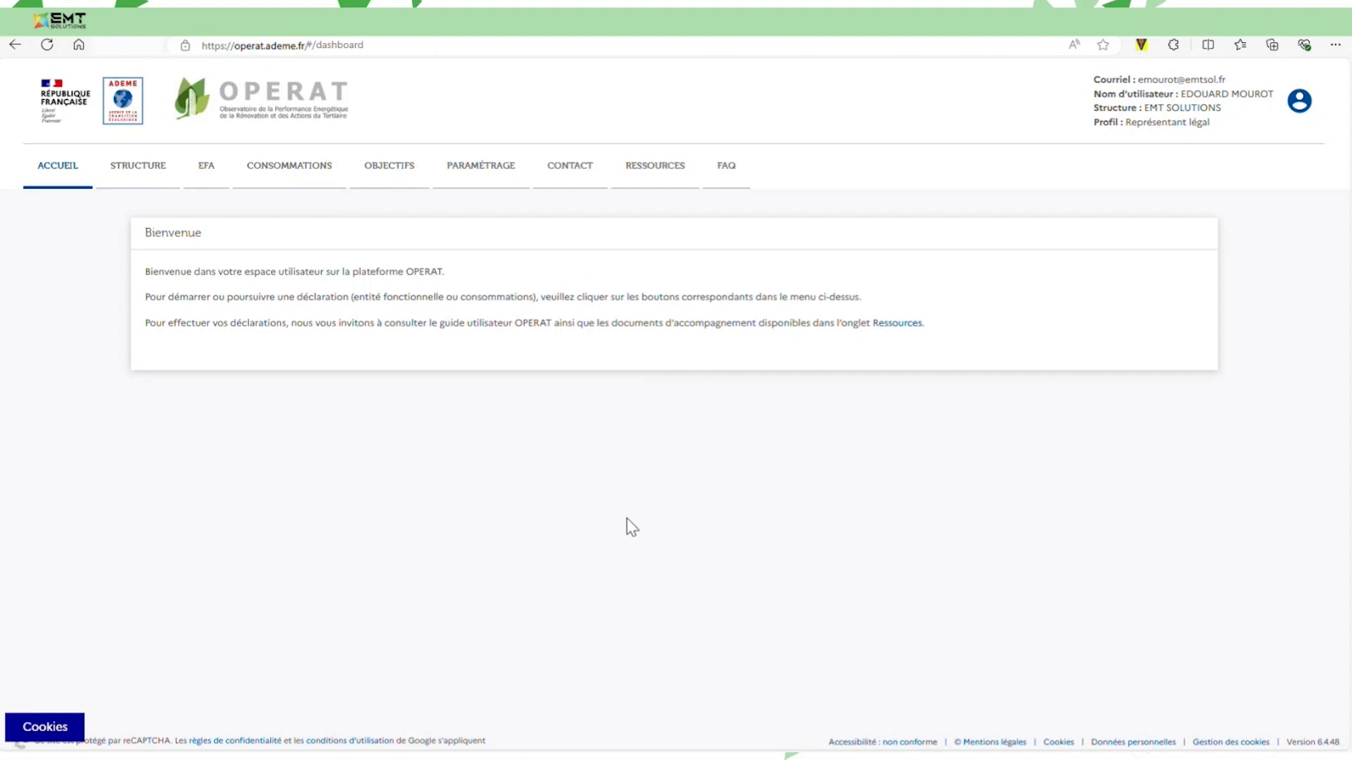
# Browse the FAQ questions from Généralités down to the Annexe section.
pyautogui.click(735, 184)
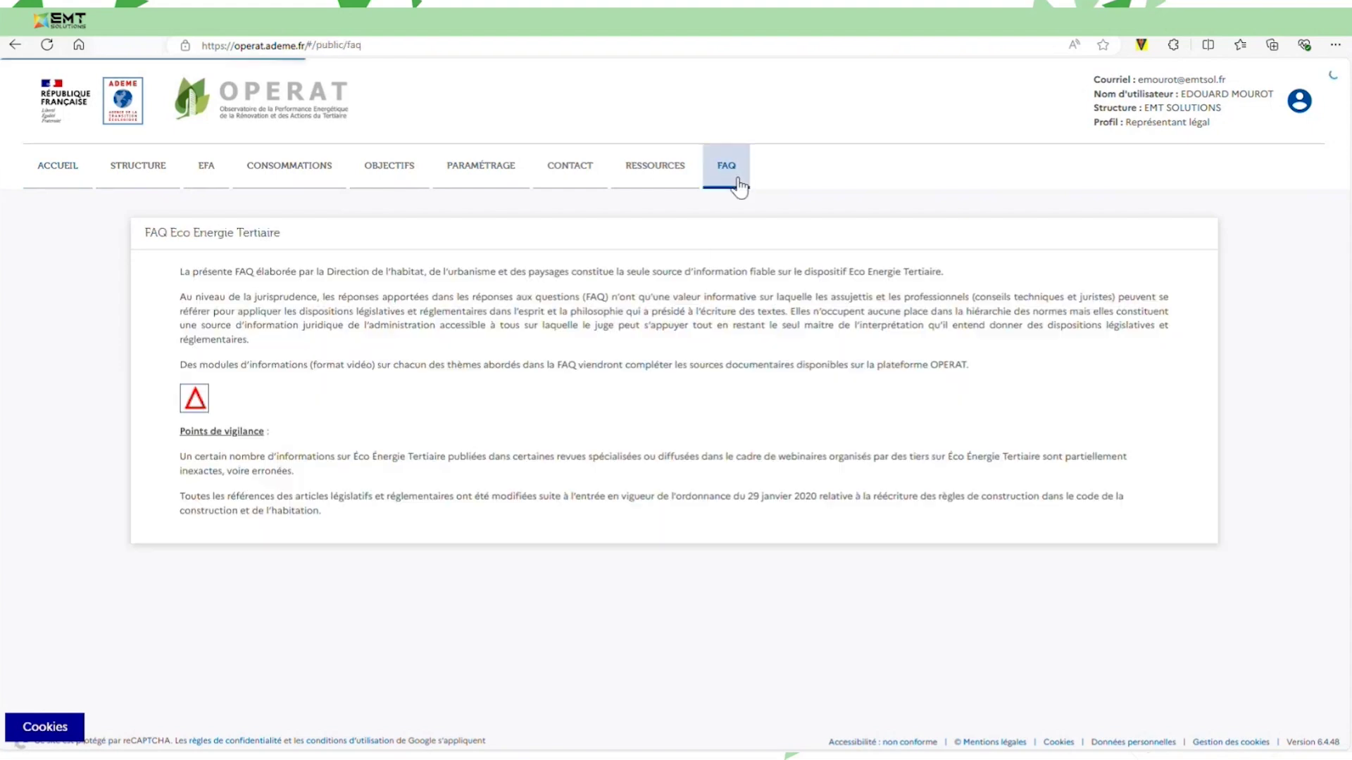
pyautogui.scroll(-2, 625, 530)
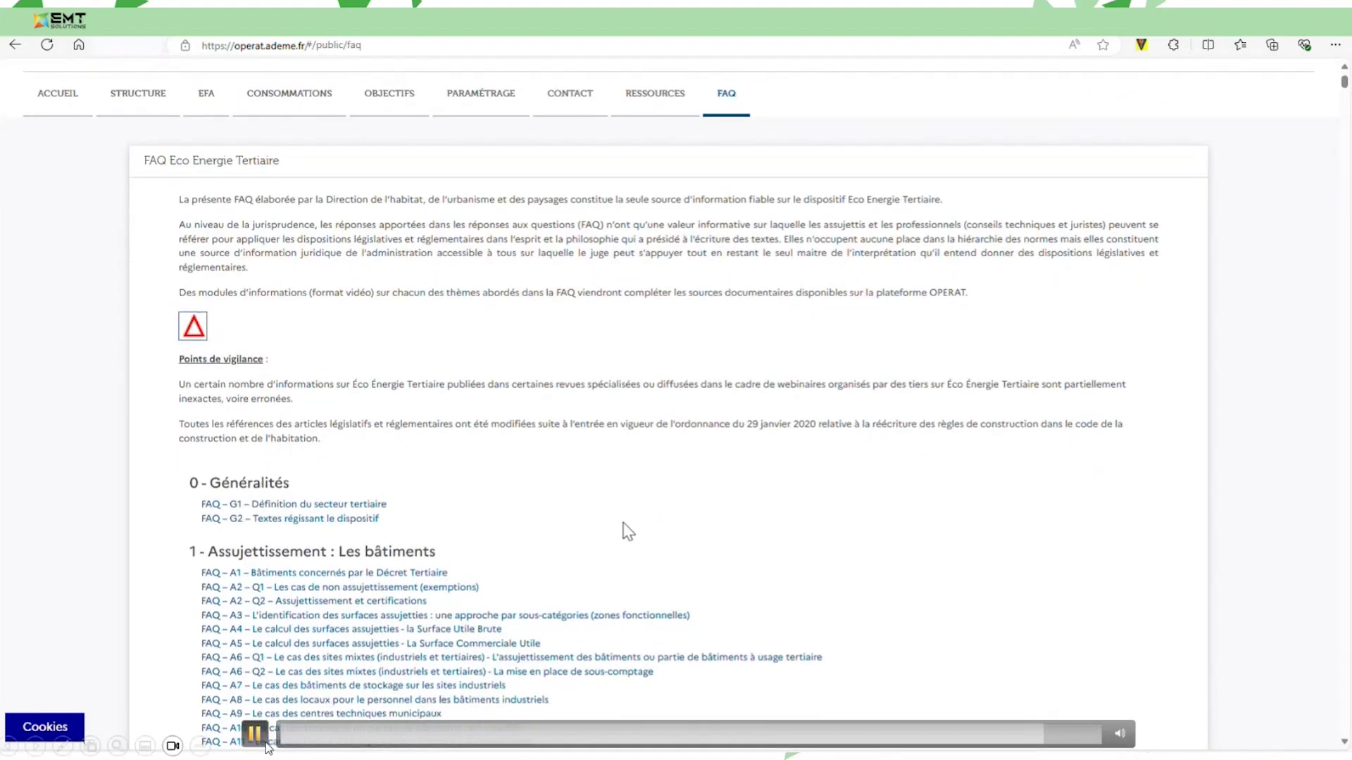
pyautogui.scroll(-3, 627, 529)
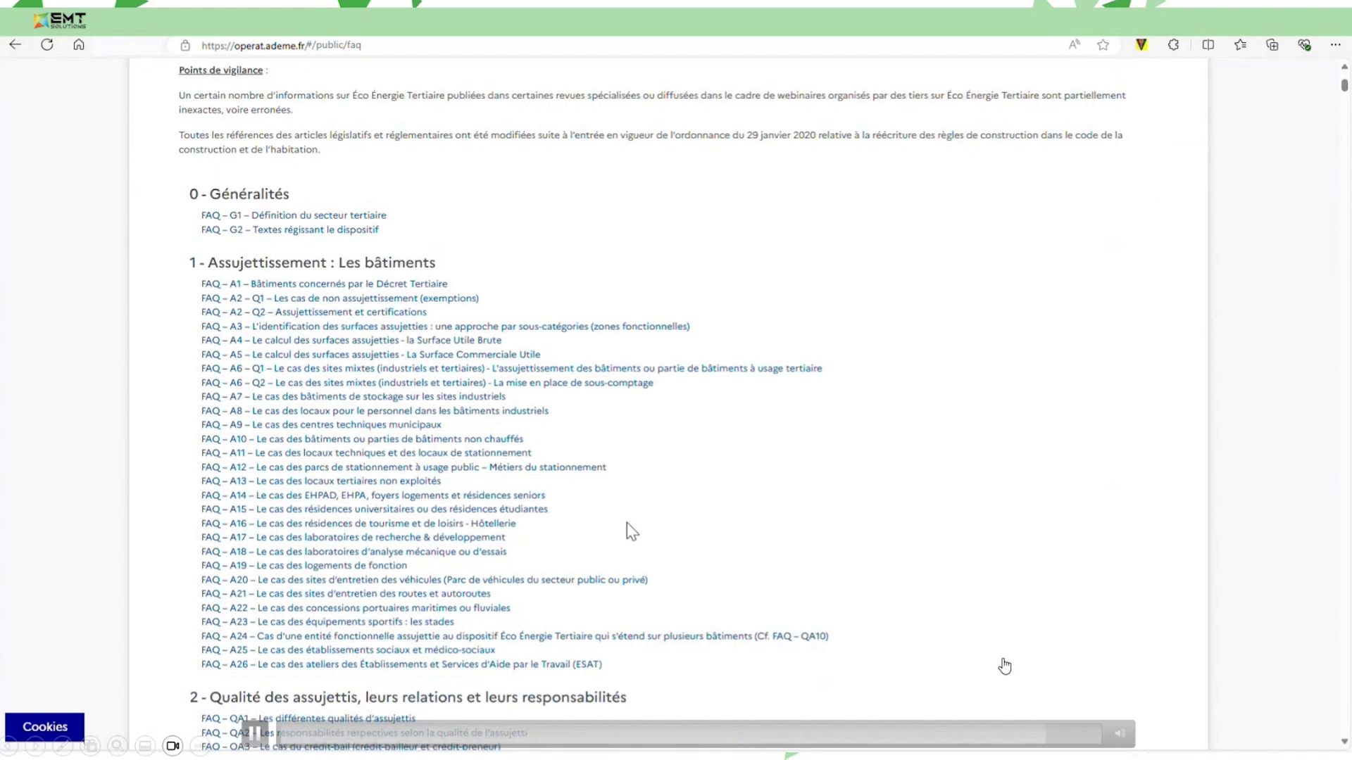
pyautogui.scroll(-1, 631, 532)
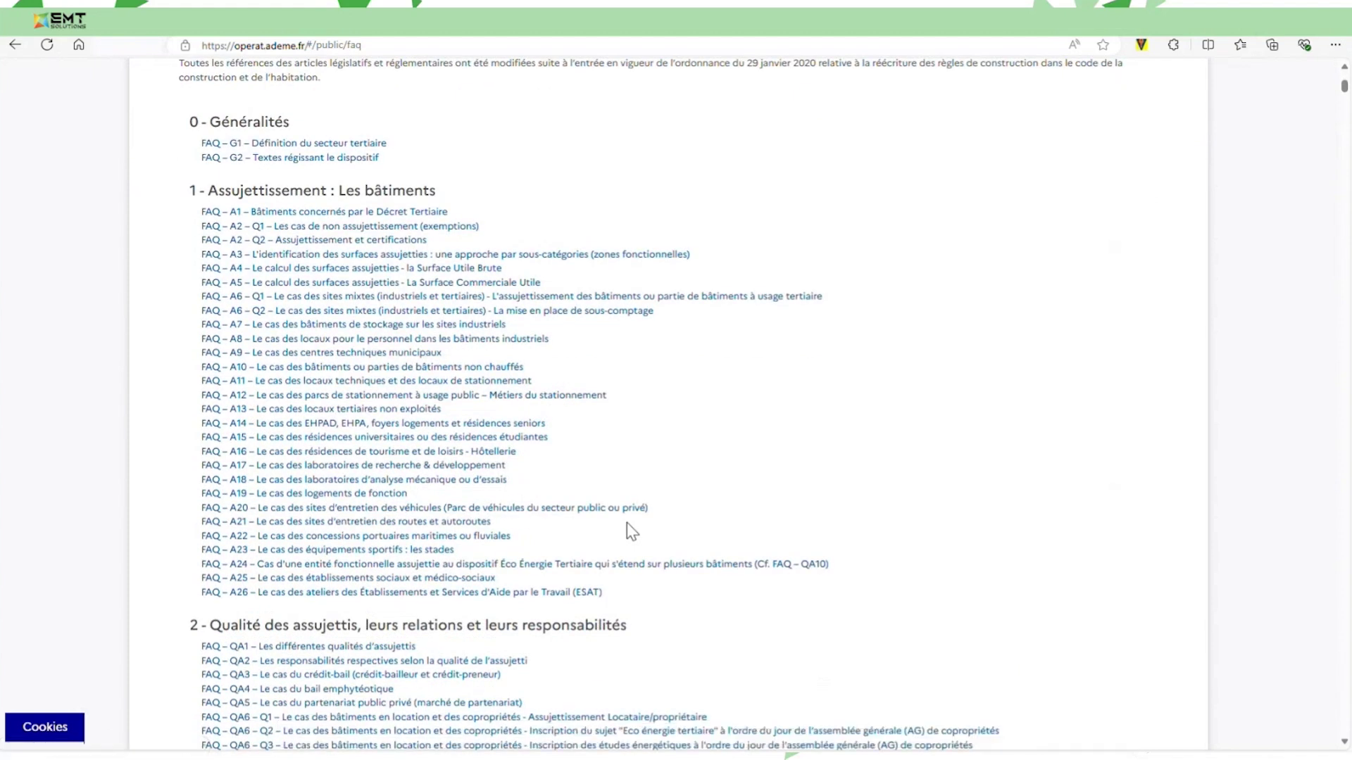
pyautogui.click(257, 736)
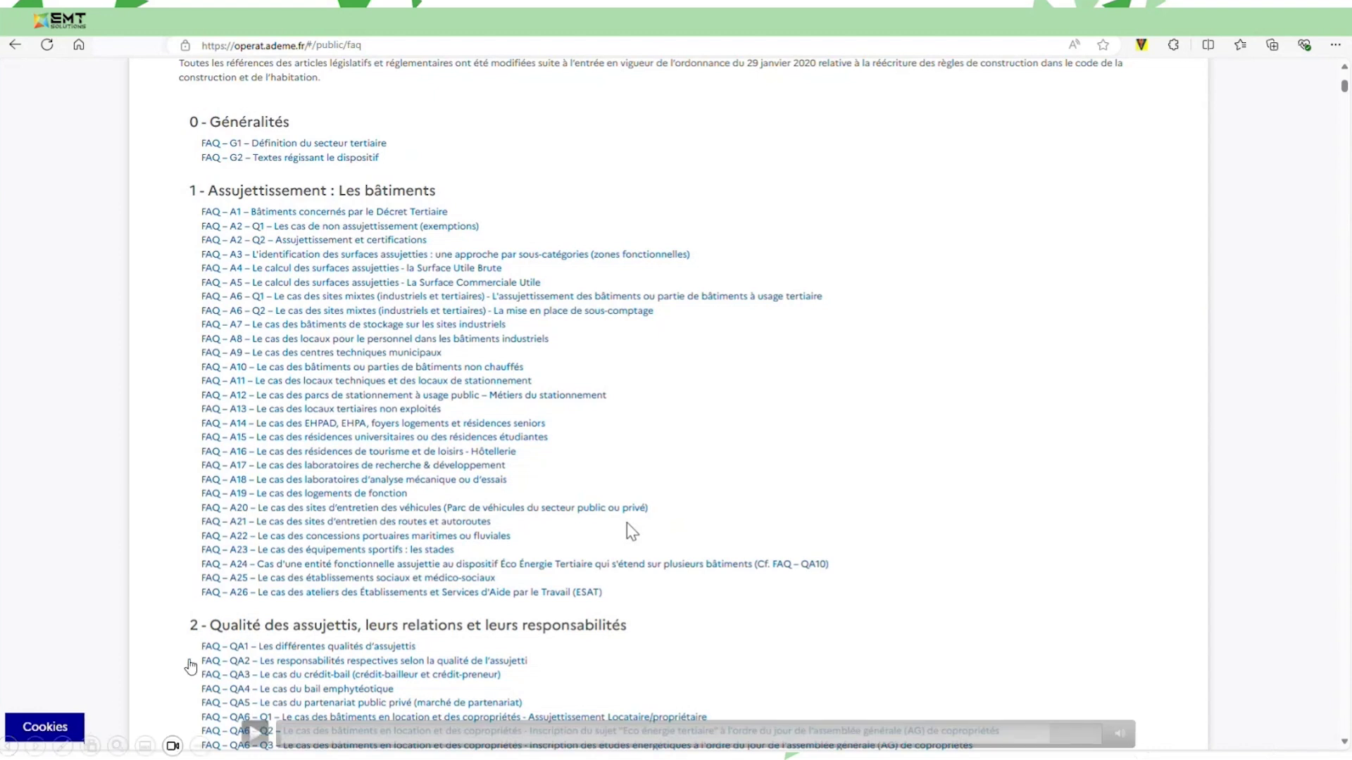
pyautogui.click(252, 737)
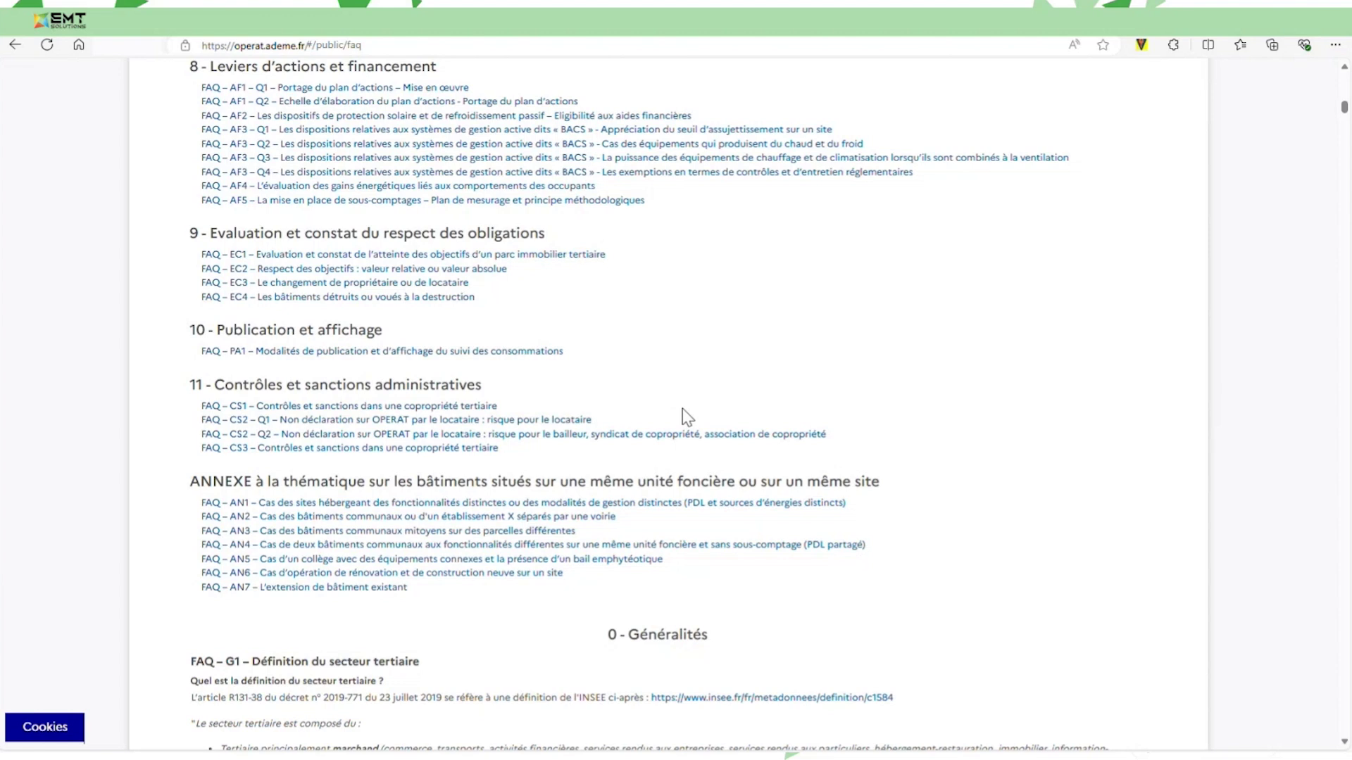
pyautogui.scroll(-1, 1016, 440)
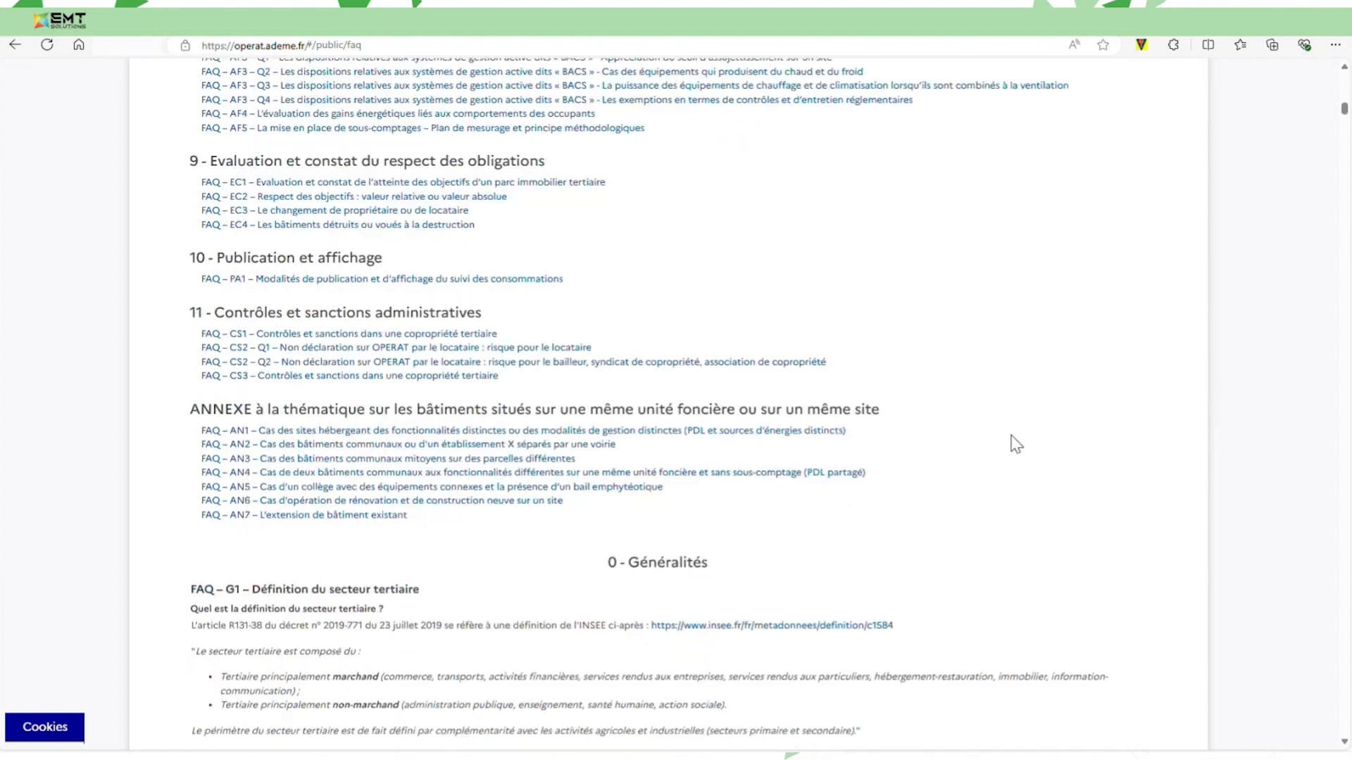